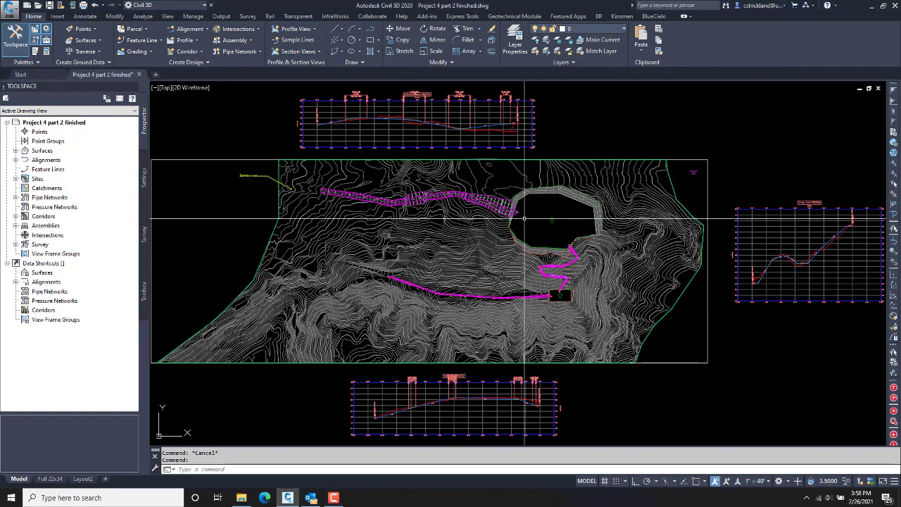
Step: Open Corridor Properties for the road corridor and go to its Surfaces settings
{"action": "scroll", "coordinate": [521, 213], "scroll_direction": "up", "scroll_amount": 7}
{"action": "scroll", "coordinate": [539, 237], "scroll_direction": "down", "scroll_amount": 1}
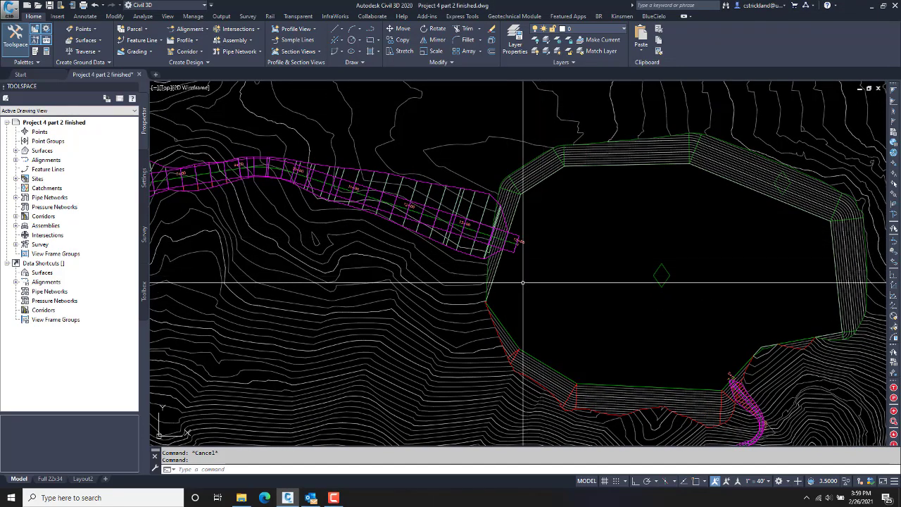
{"action": "middle_click_drag", "start_coordinate": [523, 282], "coordinate": [565, 283]}
{"action": "middle_click_drag", "start_coordinate": [440, 289], "coordinate": [514, 304]}
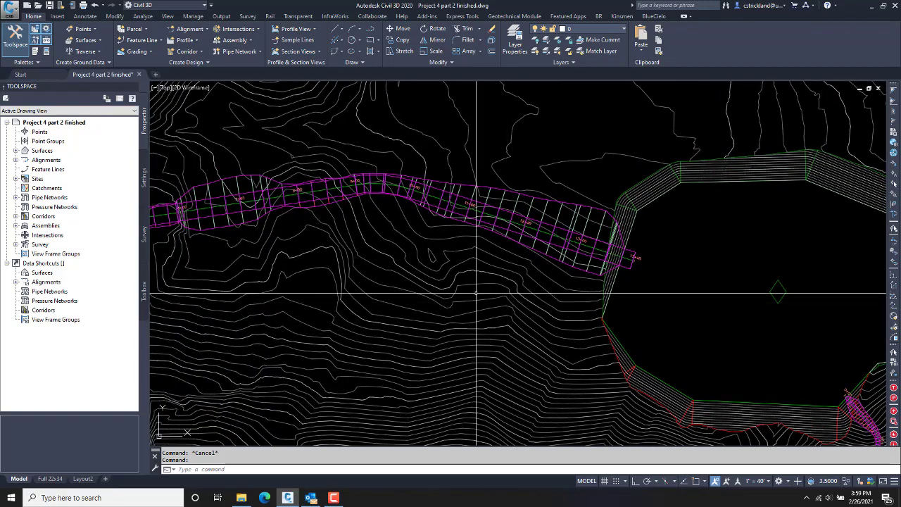
{"action": "middle_click_drag", "start_coordinate": [338, 259], "coordinate": [528, 255]}
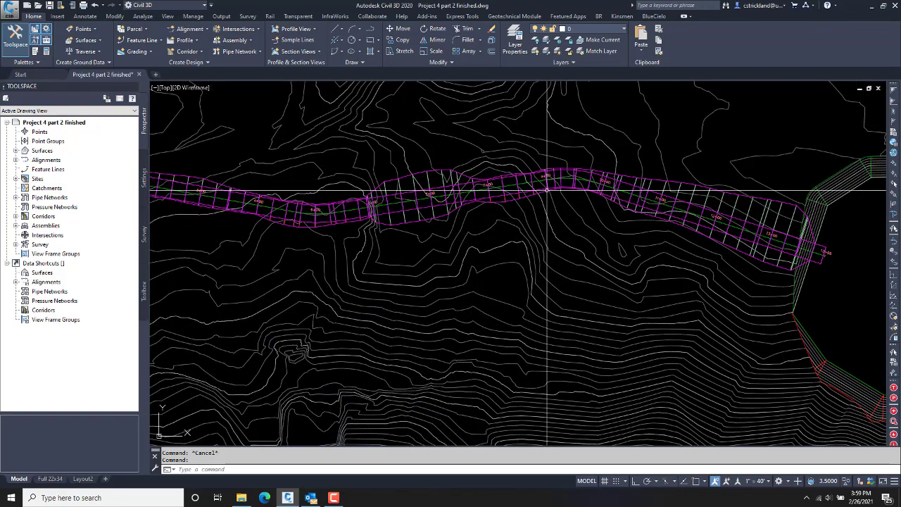
{"action": "middle_click_drag", "start_coordinate": [490, 225], "coordinate": [609, 226]}
{"action": "middle_click_drag", "start_coordinate": [461, 189], "coordinate": [438, 493]}
{"action": "scroll", "coordinate": [436, 399], "scroll_direction": "down", "scroll_amount": 2}
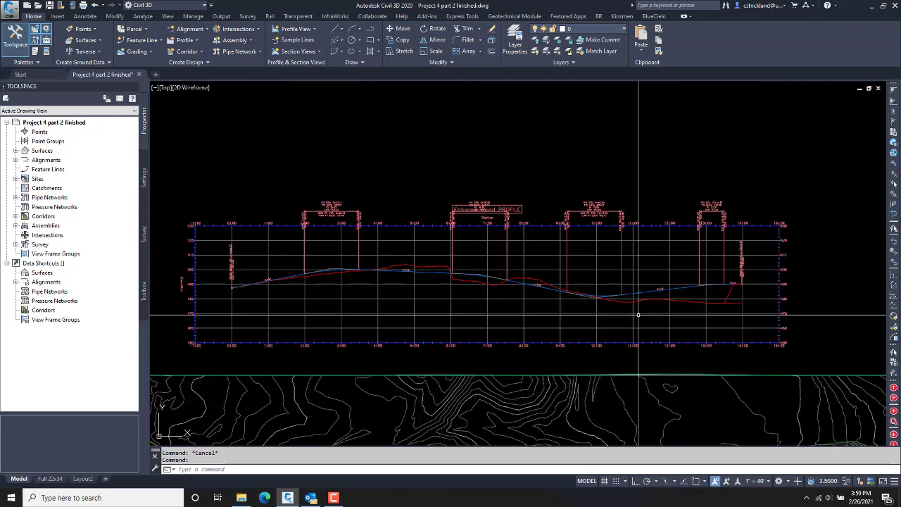
{"action": "scroll", "coordinate": [512, 307], "scroll_direction": "up", "scroll_amount": 3}
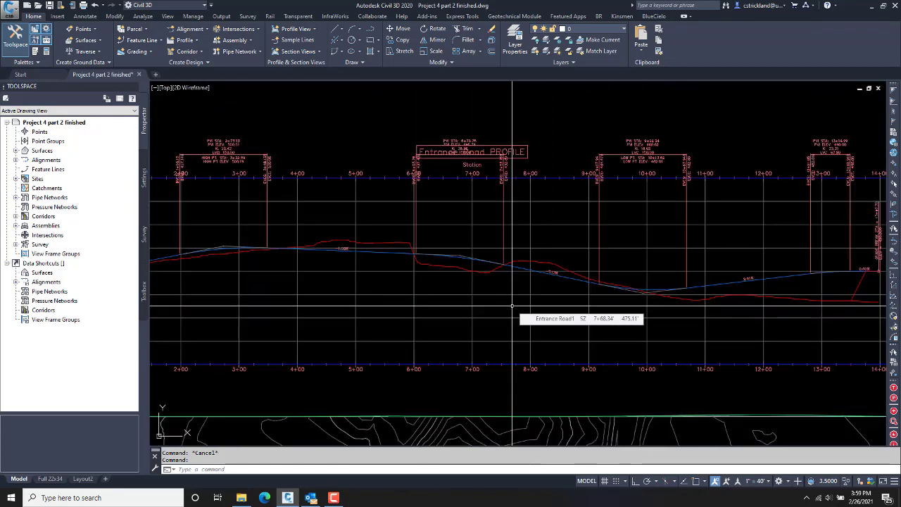
{"action": "scroll", "coordinate": [459, 276], "scroll_direction": "down", "scroll_amount": 1}
{"action": "middle_click", "coordinate": [459, 276]}
{"action": "middle_click", "coordinate": [459, 276]}
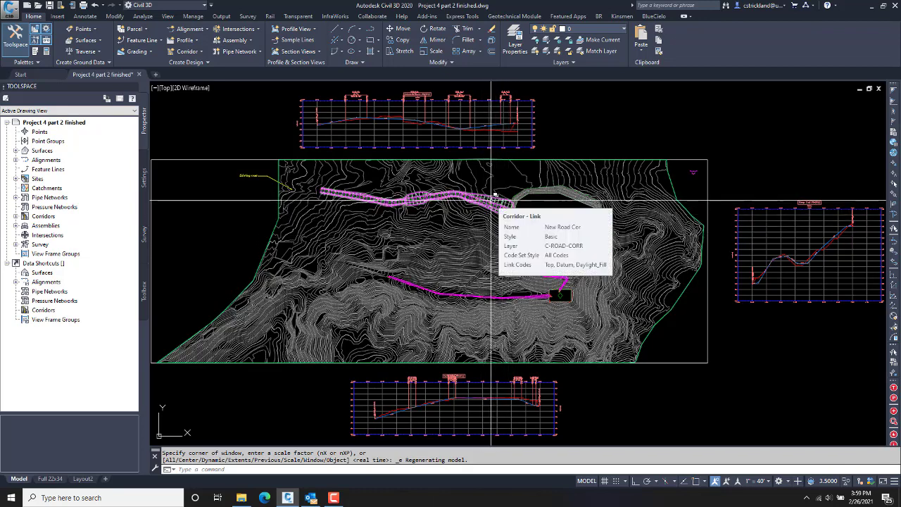
{"action": "left_click", "coordinate": [492, 200]}
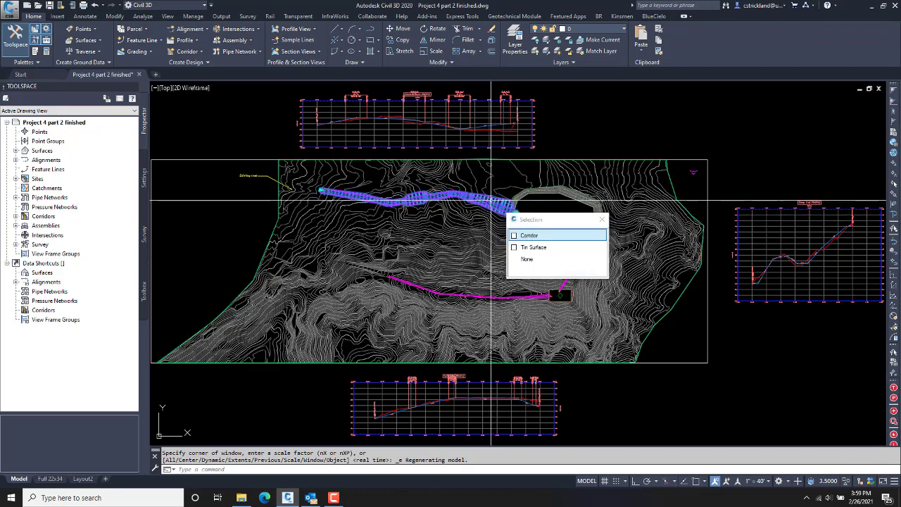
{"action": "left_click", "coordinate": [521, 229]}
{"action": "right_click", "coordinate": [467, 216]}
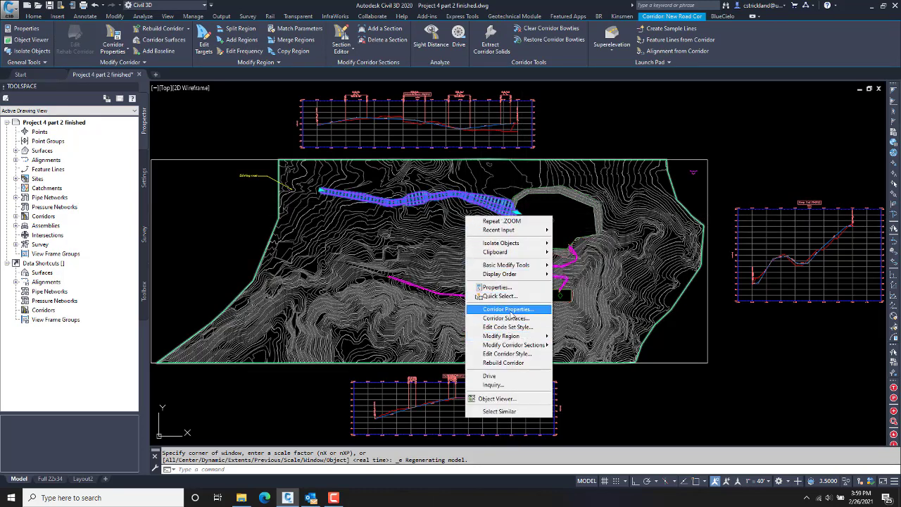
{"action": "left_click", "coordinate": [512, 312]}
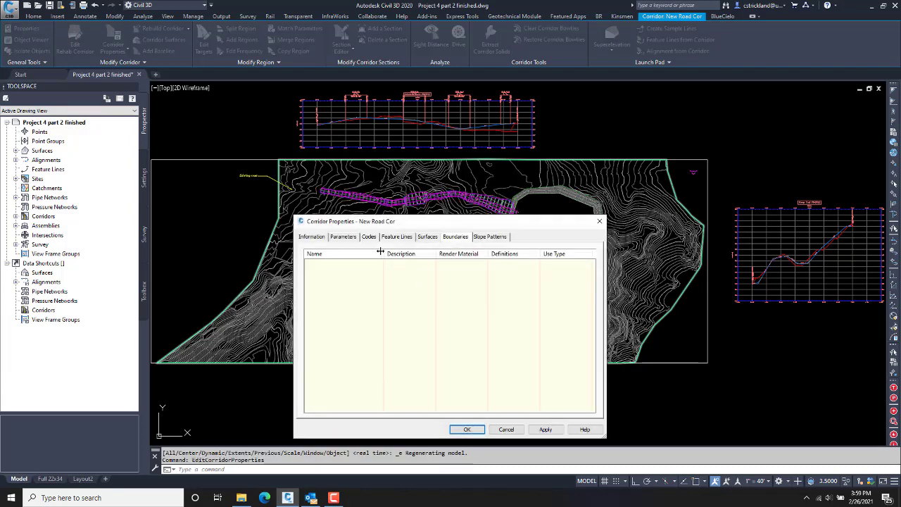
{"action": "left_click", "coordinate": [344, 237]}
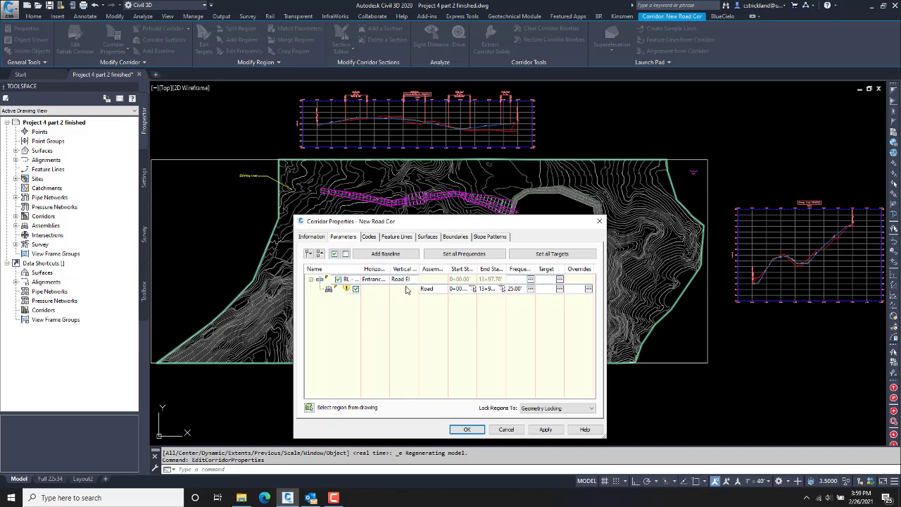
{"action": "left_click", "coordinate": [427, 238]}
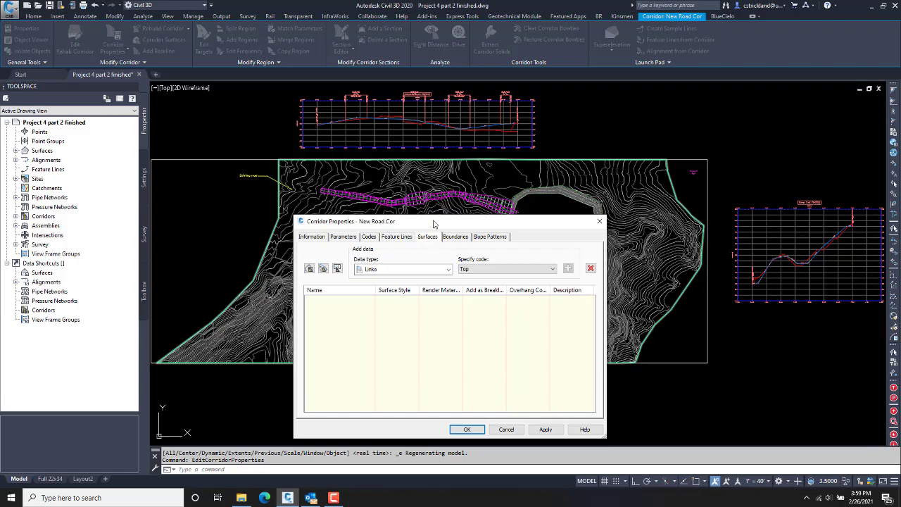
Step: Create a new corridor surface using Links as the data type
{"action": "left_click_drag", "start_coordinate": [434, 224], "coordinate": [429, 144]}
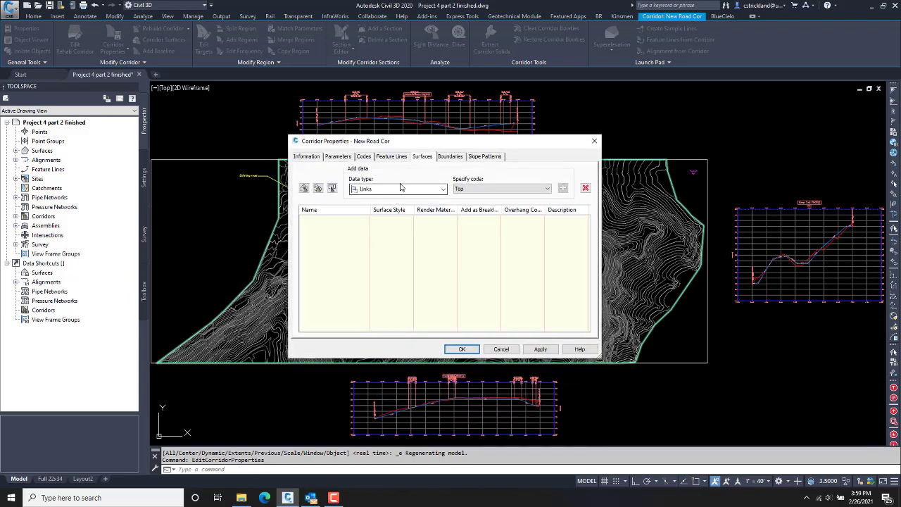
{"action": "left_click", "coordinate": [304, 189]}
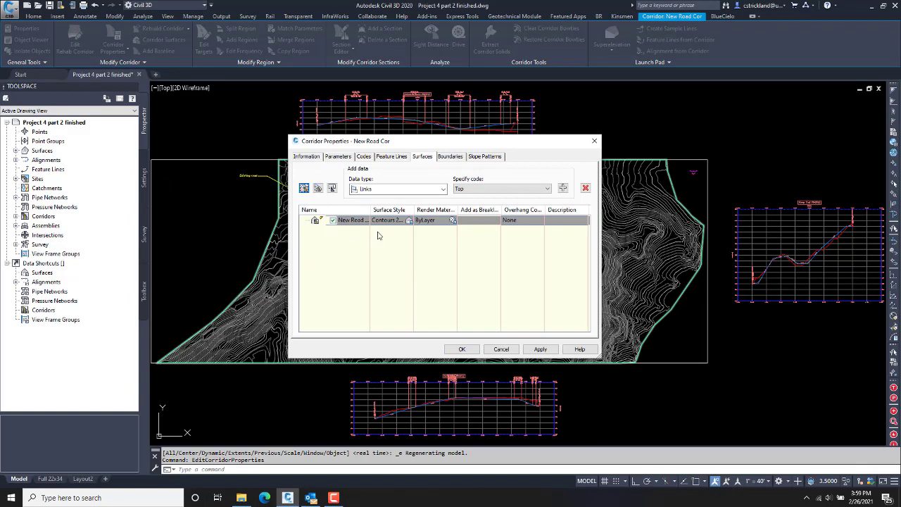
{"action": "left_click", "coordinate": [443, 190]}
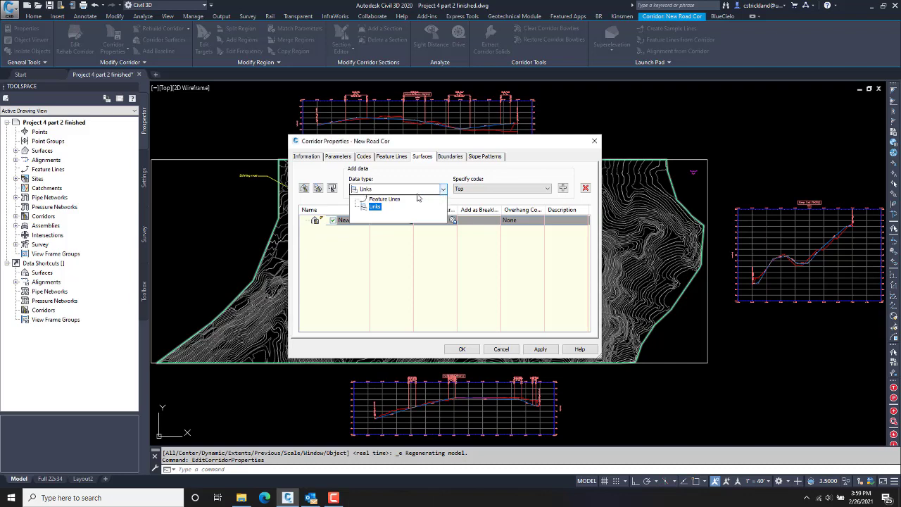
{"action": "left_click", "coordinate": [394, 206]}
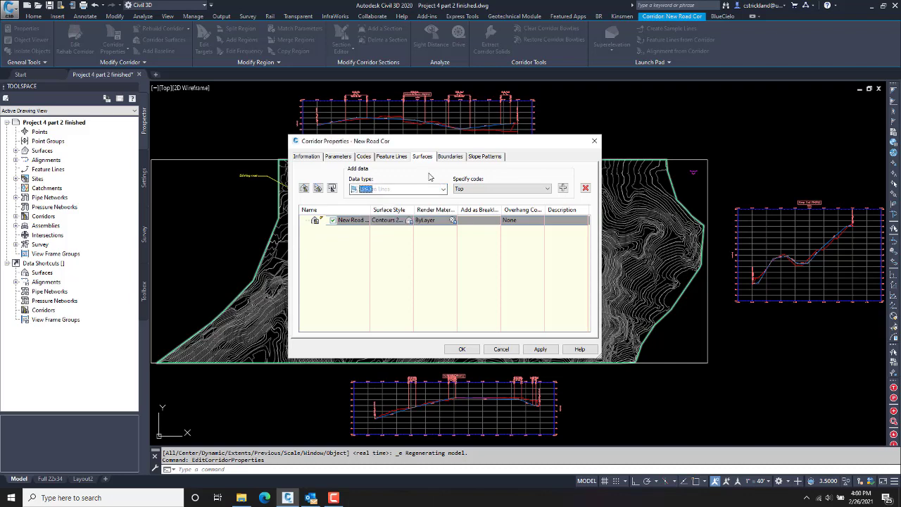
Step: Add the Top, Datum and Daylight_Cut link codes to the surface, then pick Daylight_Fill
{"action": "left_click_drag", "start_coordinate": [470, 147], "coordinate": [462, 260]}
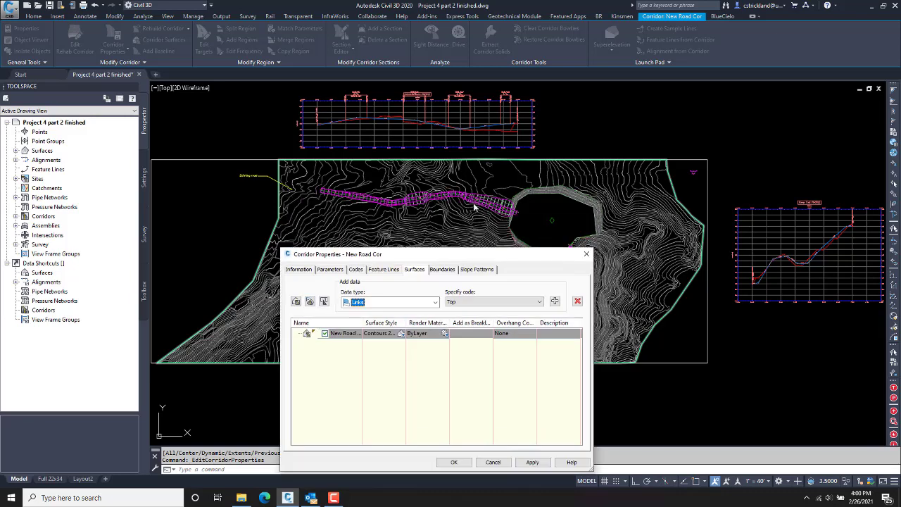
{"action": "left_click_drag", "start_coordinate": [463, 251], "coordinate": [466, 143]}
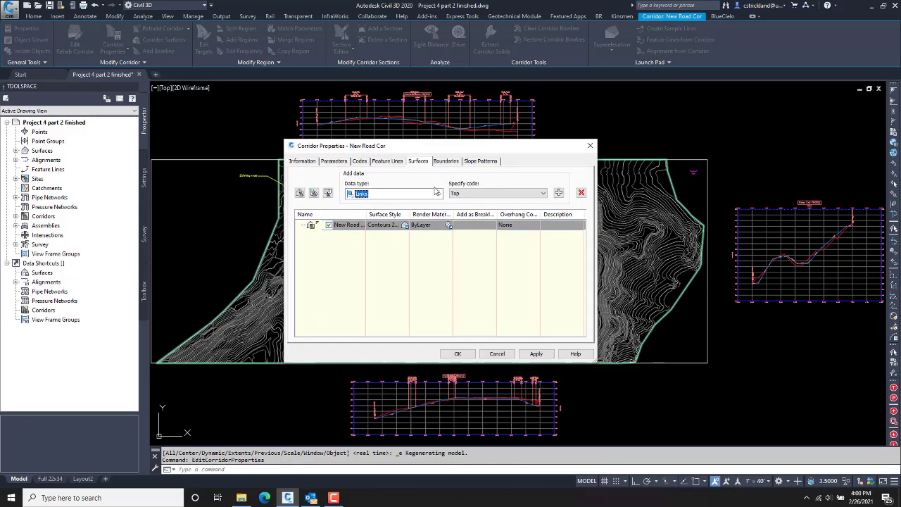
{"action": "left_click", "coordinate": [504, 193]}
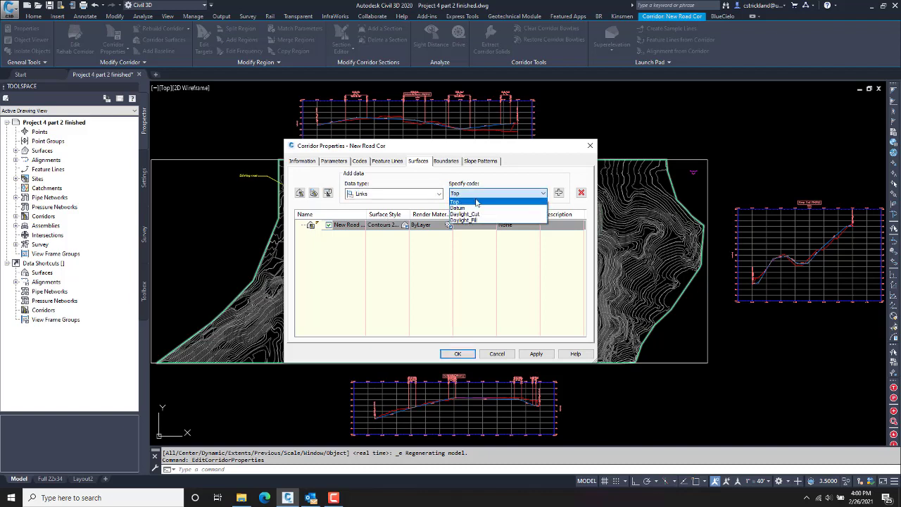
{"action": "left_click", "coordinate": [507, 187]}
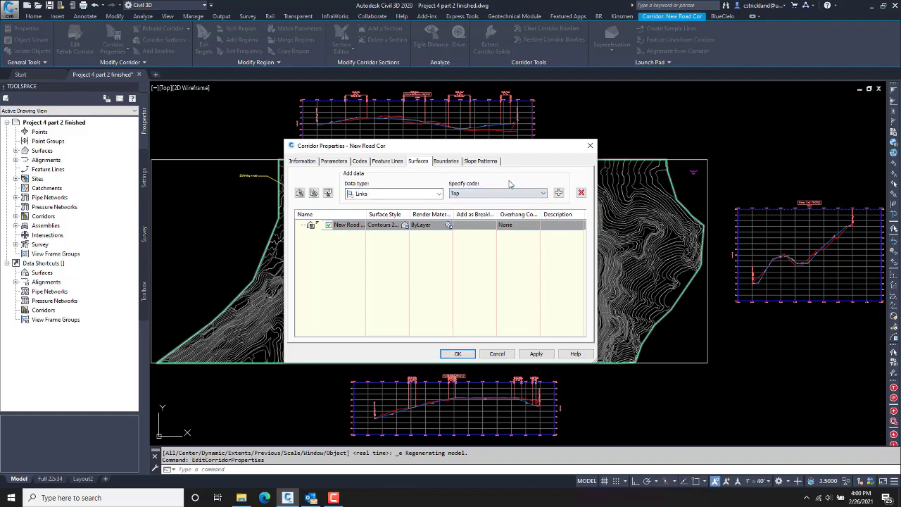
{"action": "left_click", "coordinate": [558, 192]}
{"action": "left_click", "coordinate": [500, 193]}
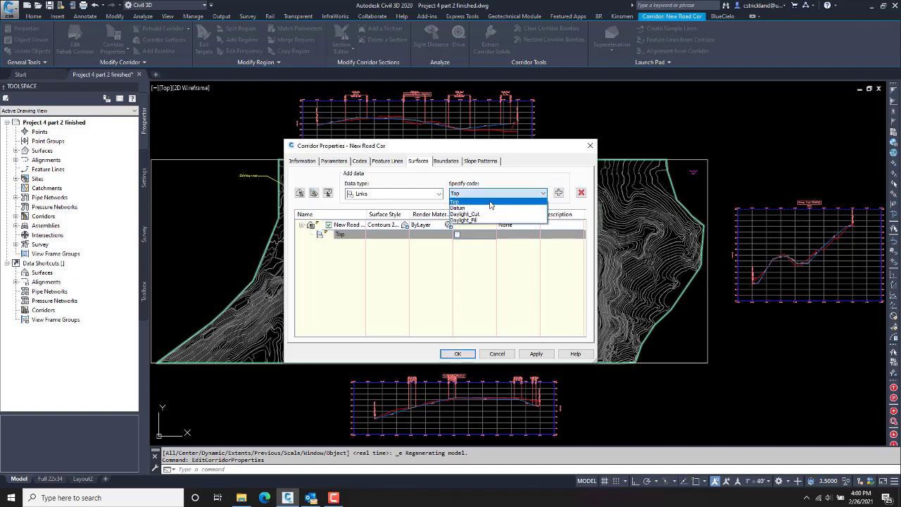
{"action": "left_click", "coordinate": [473, 208]}
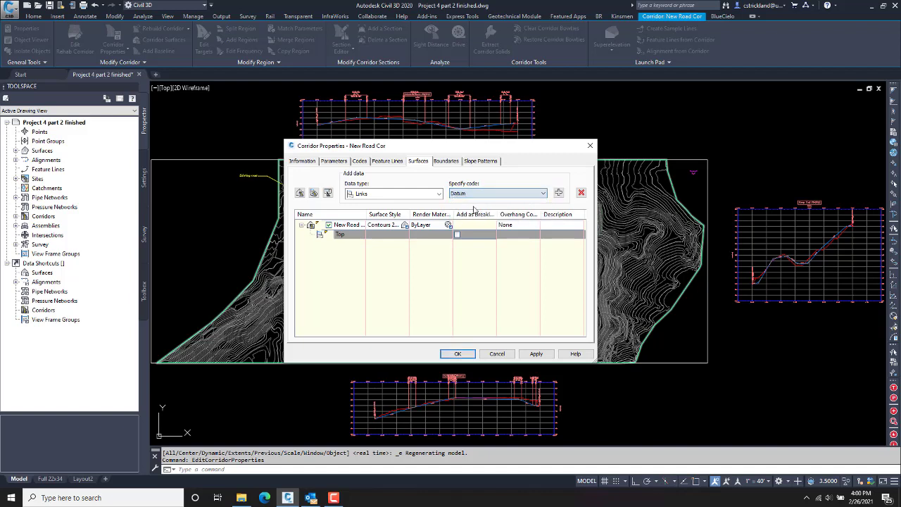
{"action": "left_click", "coordinate": [542, 193]}
{"action": "left_click", "coordinate": [542, 209]}
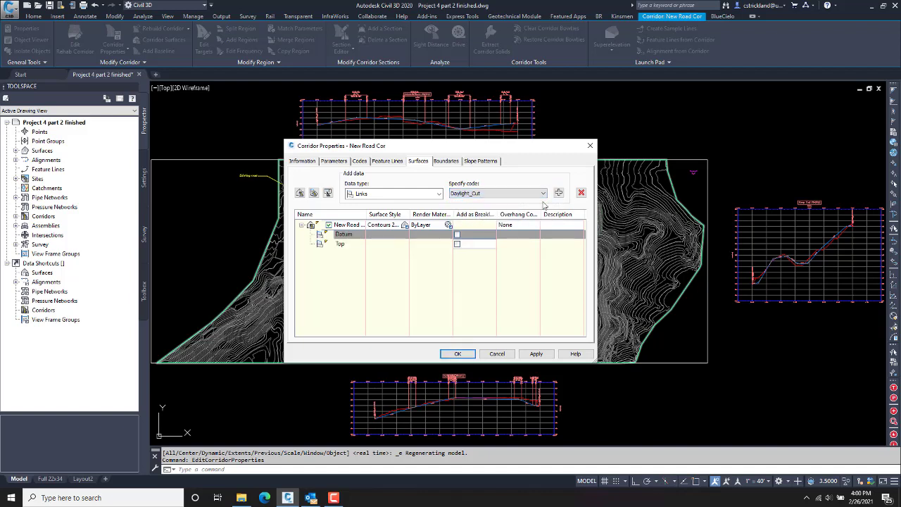
{"action": "left_click", "coordinate": [559, 193]}
{"action": "left_click", "coordinate": [543, 193]}
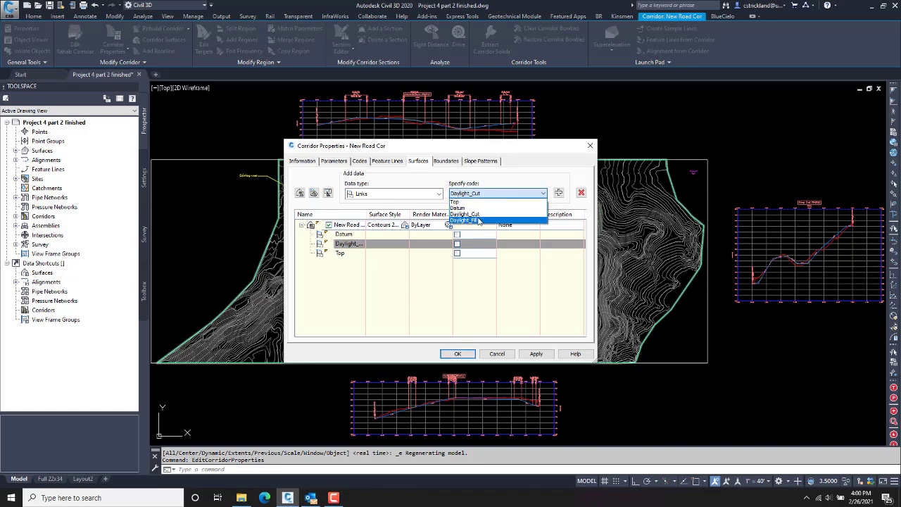
{"action": "left_click", "coordinate": [478, 221]}
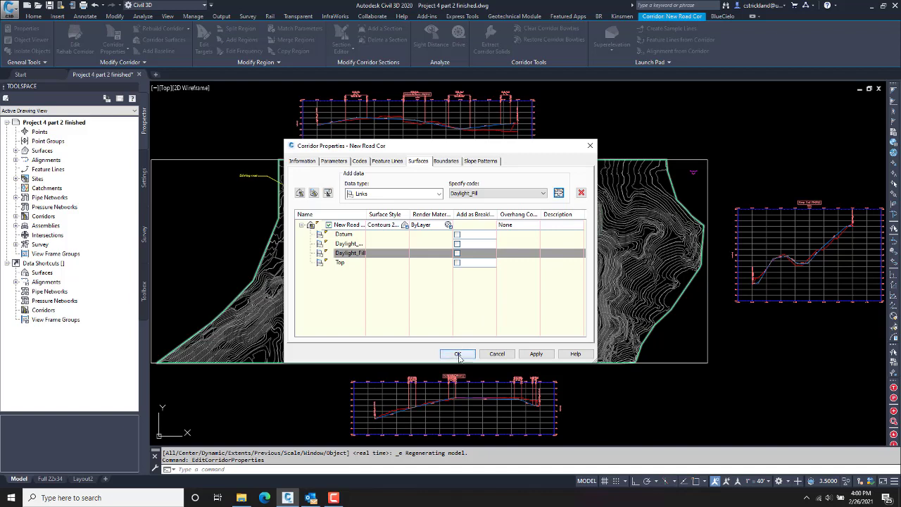
Step: Review the corridor surface's boundary options, then apply the changes and rebuild the corridor
{"action": "left_click", "coordinate": [446, 161]}
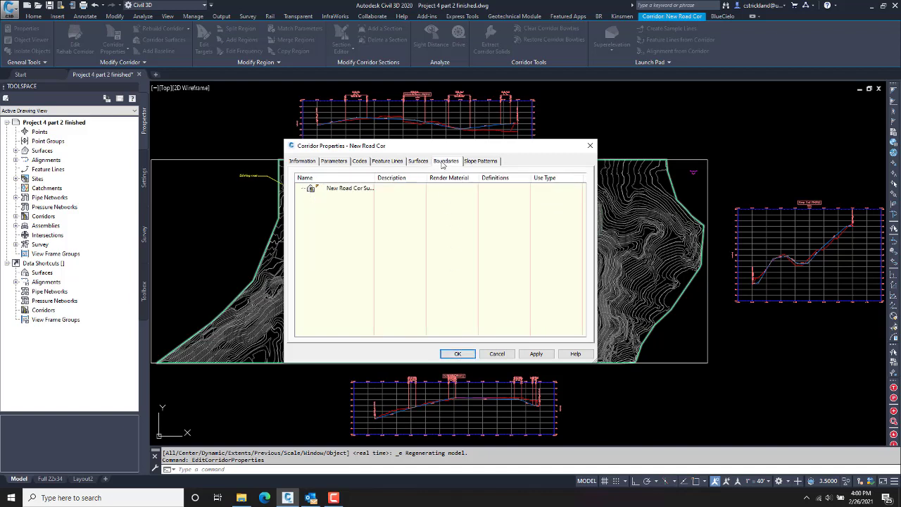
{"action": "left_click", "coordinate": [339, 190]}
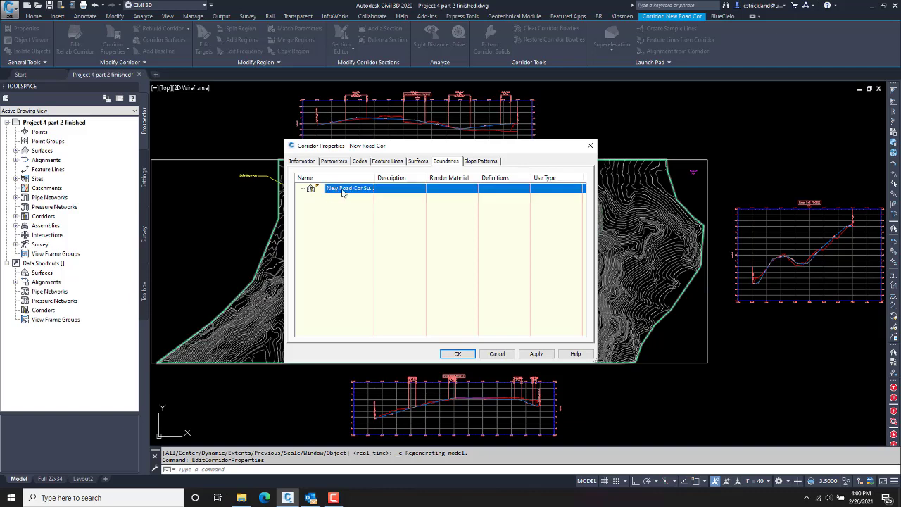
{"action": "right_click", "coordinate": [341, 193]}
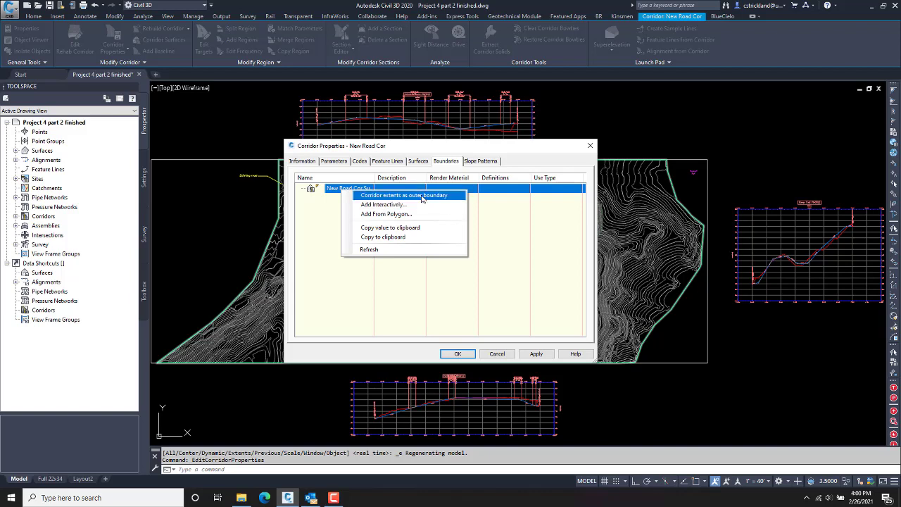
{"action": "left_click", "coordinate": [419, 149]}
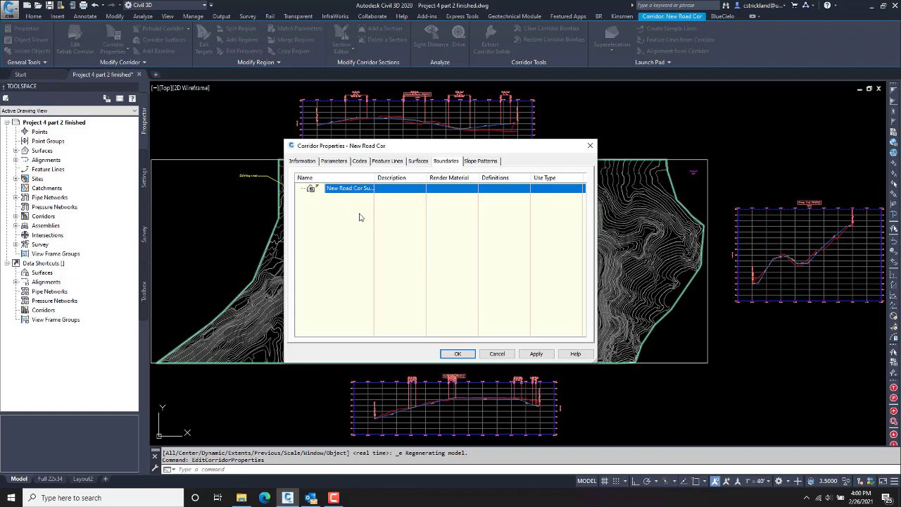
{"action": "left_click", "coordinate": [460, 355]}
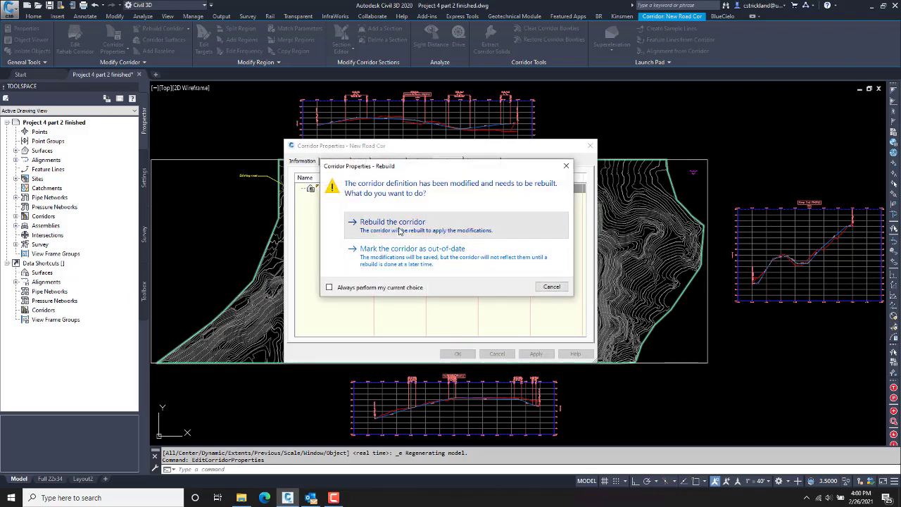
{"action": "left_click", "coordinate": [399, 232]}
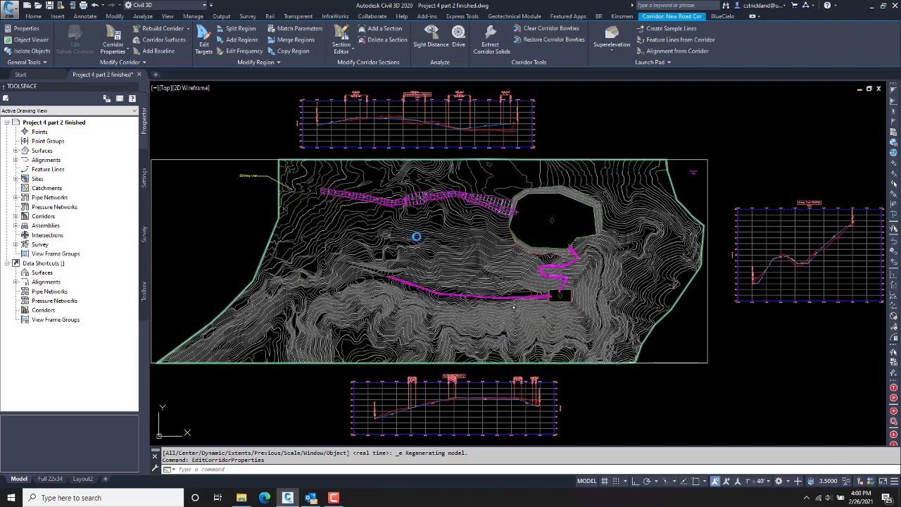
Step: Pan along the rebuilt corridor and bring up the context menu for New Road Cor Surface - (1)
{"action": "scroll", "coordinate": [479, 201], "scroll_direction": "up", "scroll_amount": 10}
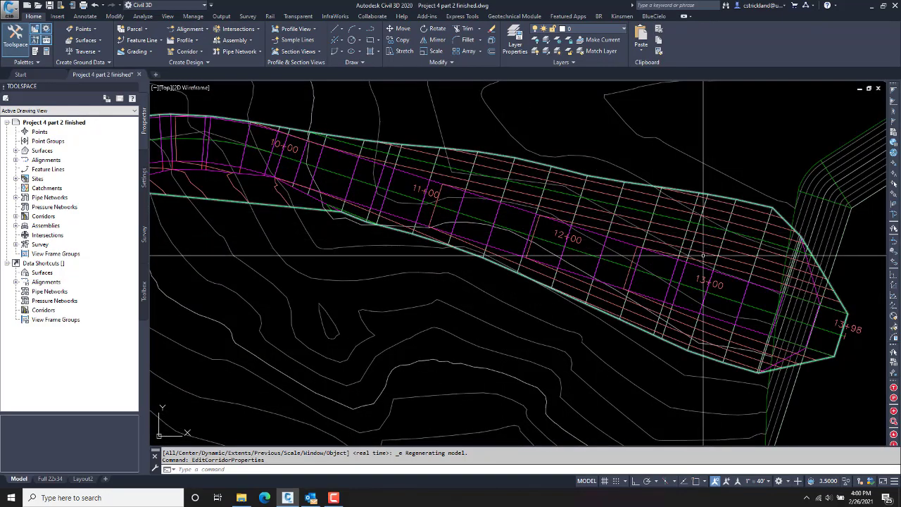
{"action": "middle_click_drag", "start_coordinate": [598, 236], "coordinate": [712, 253]}
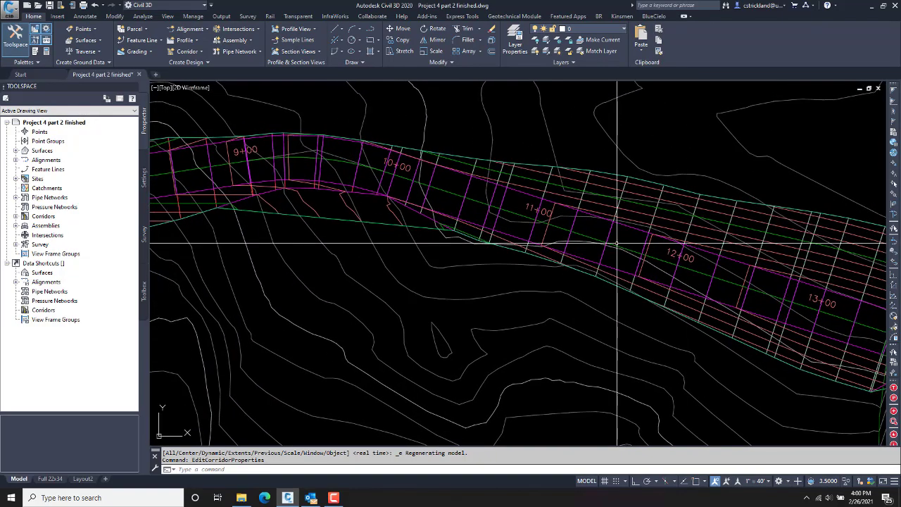
{"action": "middle_click_drag", "start_coordinate": [487, 224], "coordinate": [628, 244]}
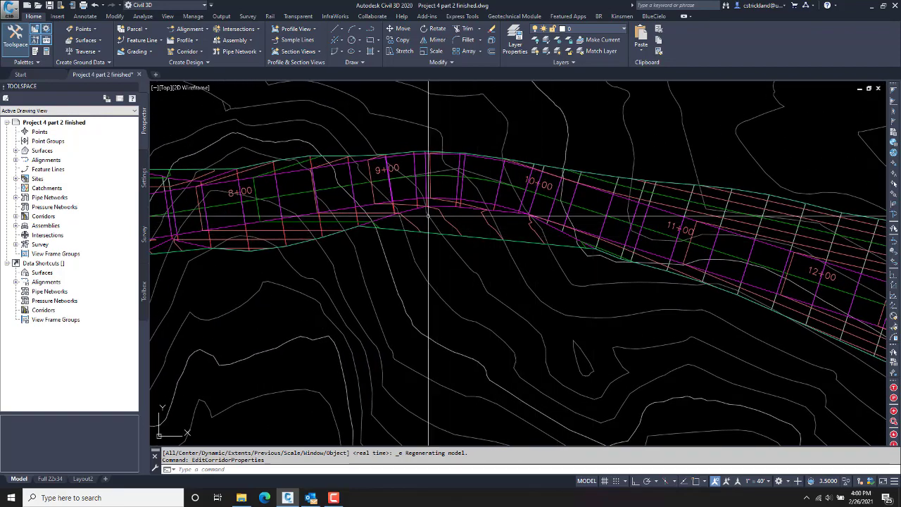
{"action": "mouse_move", "coordinate": [458, 221]}
{"action": "middle_mouse_down"}
{"action": "mouse_move", "coordinate": [487, 227]}
{"action": "mouse_move", "coordinate": [523, 190]}
{"action": "middle_mouse_up"}
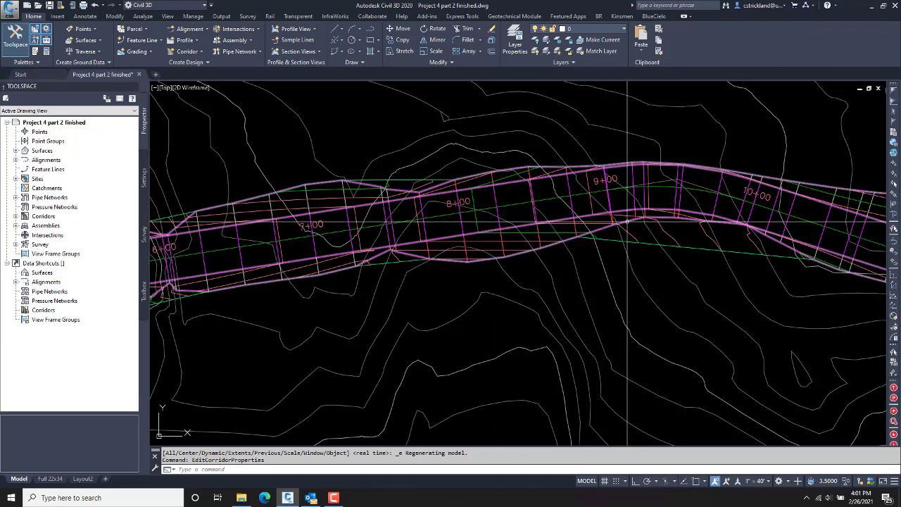
{"action": "middle_click_drag", "start_coordinate": [662, 247], "coordinate": [521, 242]}
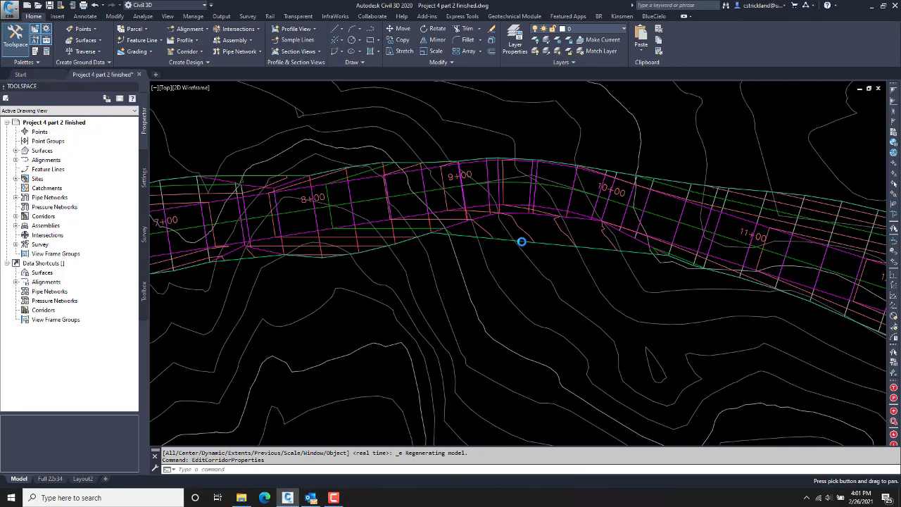
{"action": "middle_click_drag", "start_coordinate": [482, 284], "coordinate": [462, 288]}
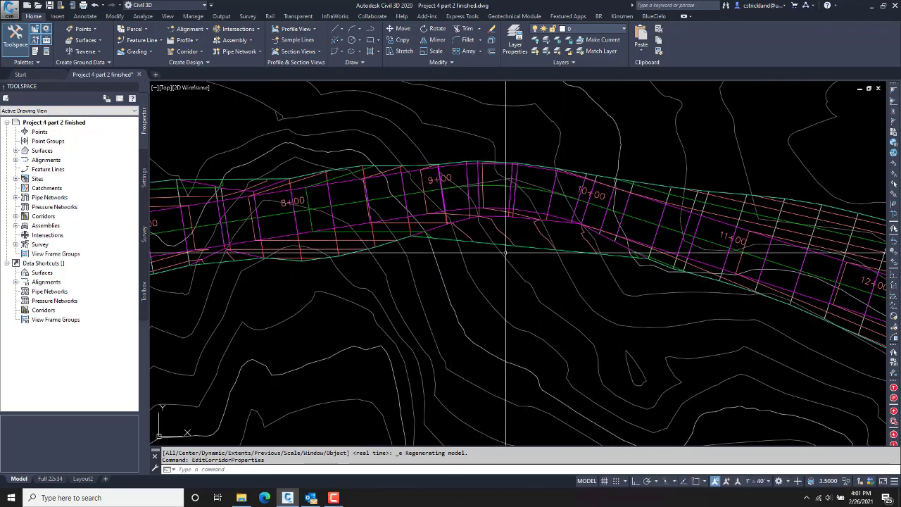
{"action": "right_click", "coordinate": [541, 233]}
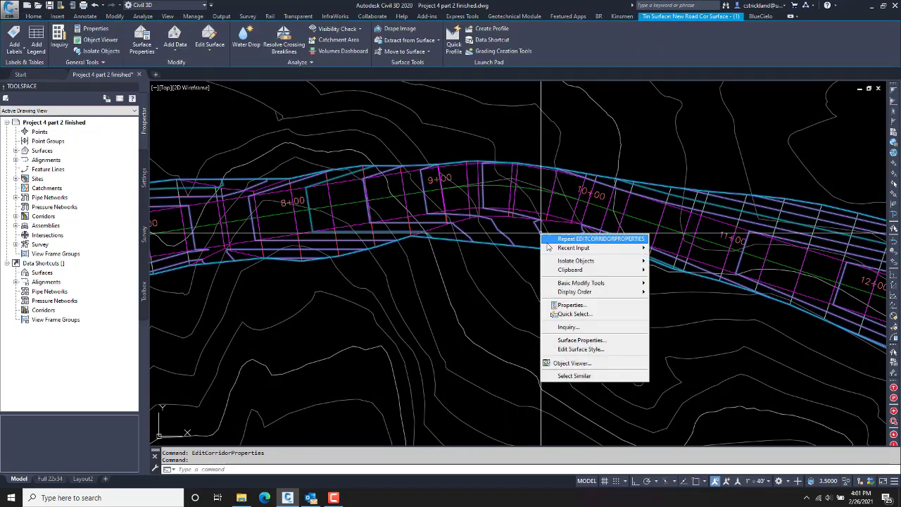
Step: Change the surface style of New Road Cor Surface - (1) to Contours and Triangles
{"action": "left_click", "coordinate": [581, 340]}
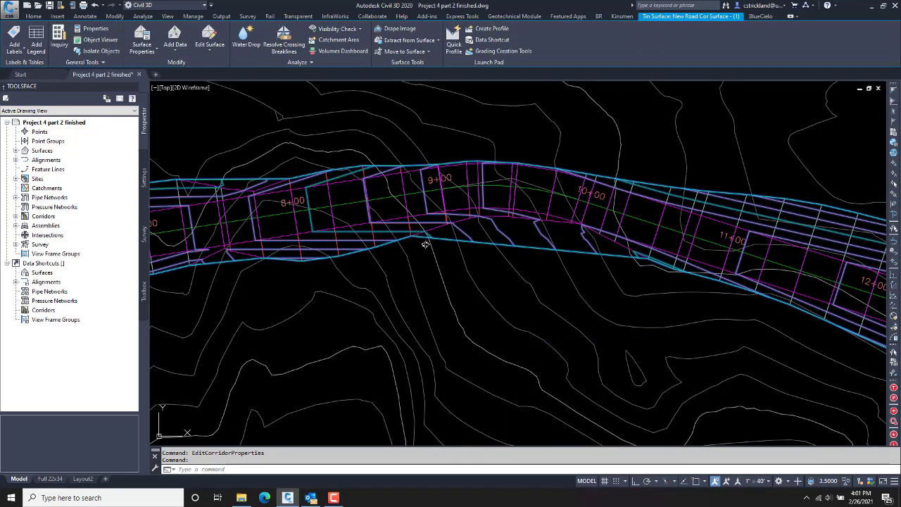
{"action": "left_click", "coordinate": [402, 250]}
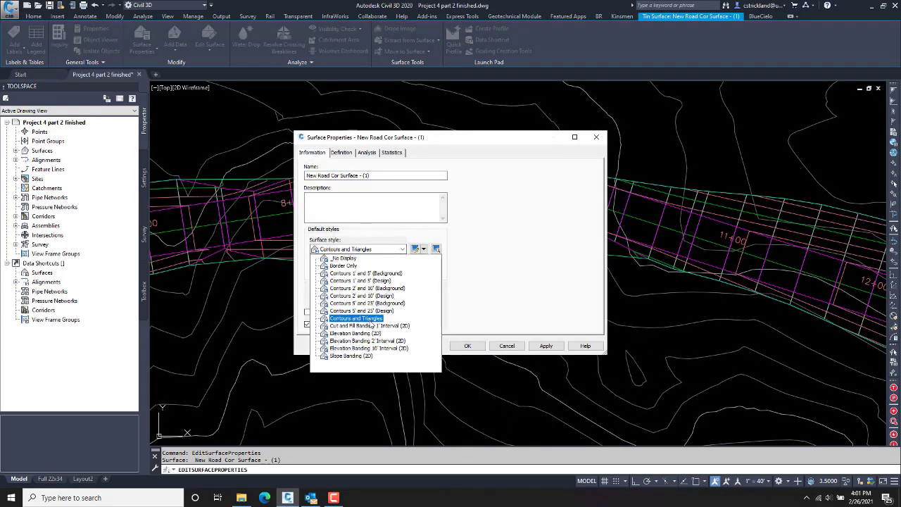
{"action": "left_click", "coordinate": [373, 319]}
{"action": "left_click", "coordinate": [467, 346]}
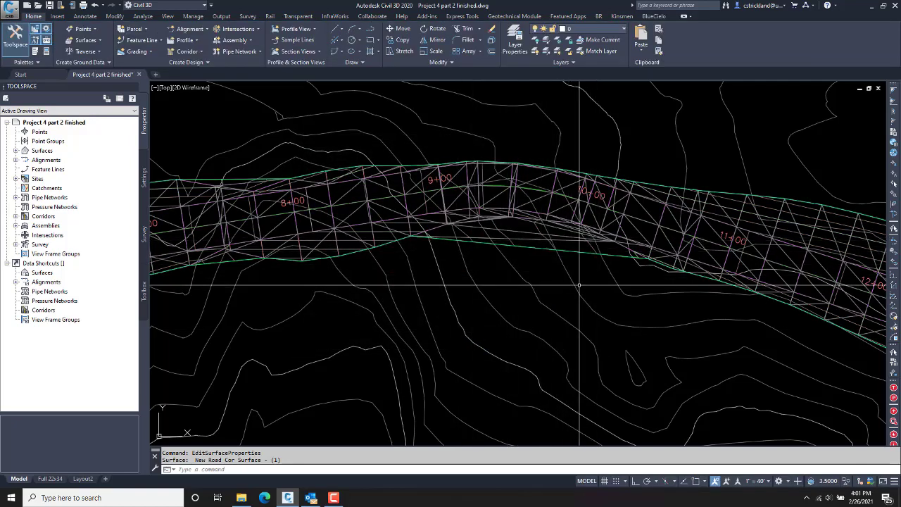
Step: Reselect the corridor surface, bring up its options, and clear the selection
{"action": "left_click", "coordinate": [653, 285]}
{"action": "left_click", "coordinate": [659, 293]}
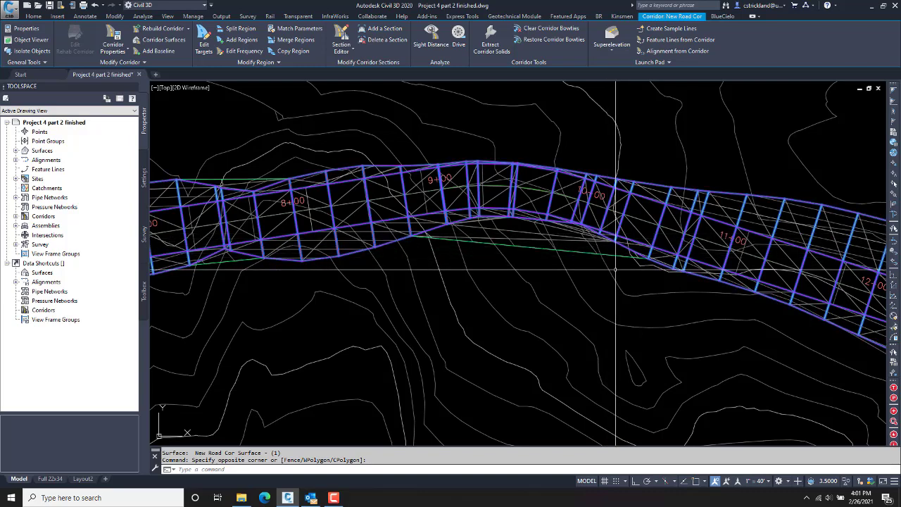
{"action": "key", "text": "Escape"}
{"action": "left_click", "coordinate": [581, 241]}
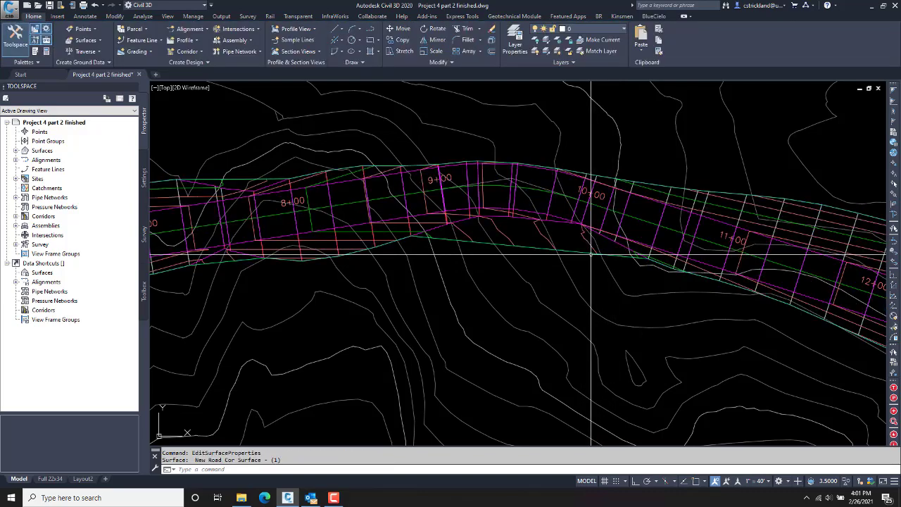
{"action": "right_click", "coordinate": [581, 246]}
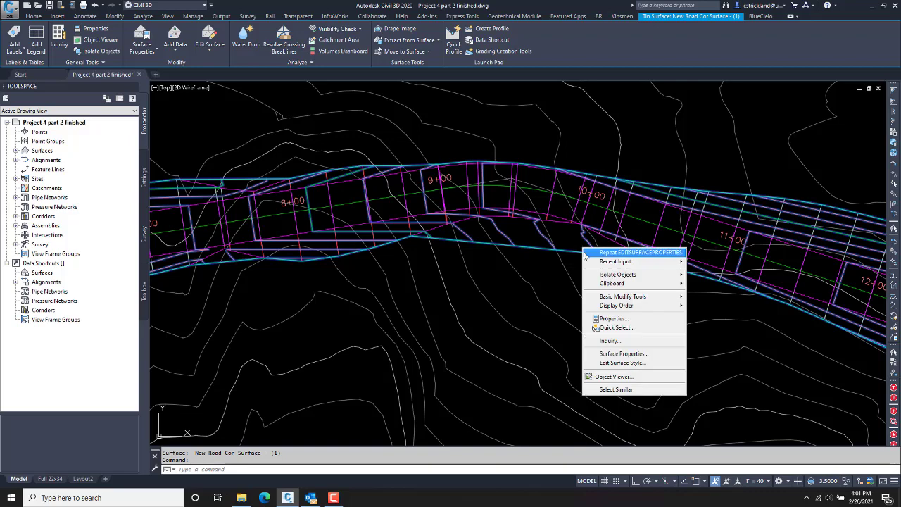
{"action": "key", "text": "Escape"}
{"action": "key", "text": "Escape"}
Step: Use the corridor extents as the surface's outer boundary and rebuild New Road Cor
{"action": "left_click", "coordinate": [610, 241]}
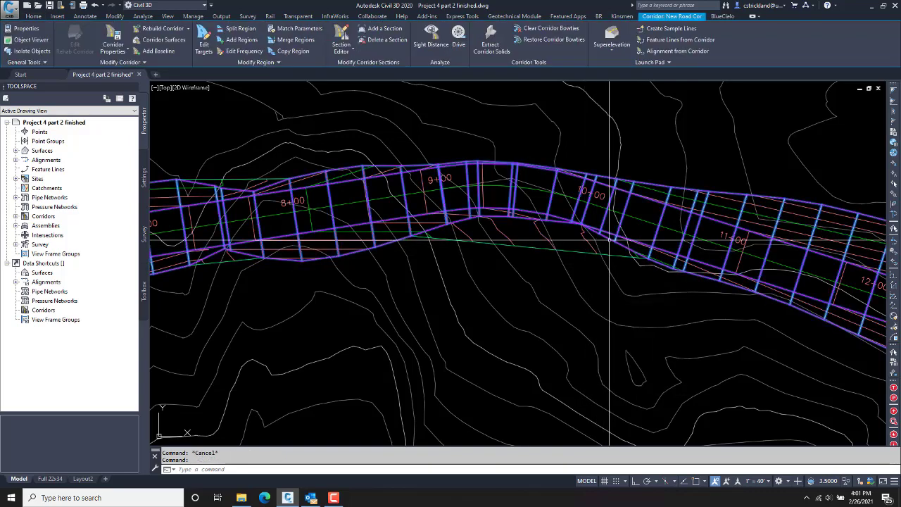
{"action": "right_click", "coordinate": [610, 241]}
{"action": "left_click", "coordinate": [652, 335]}
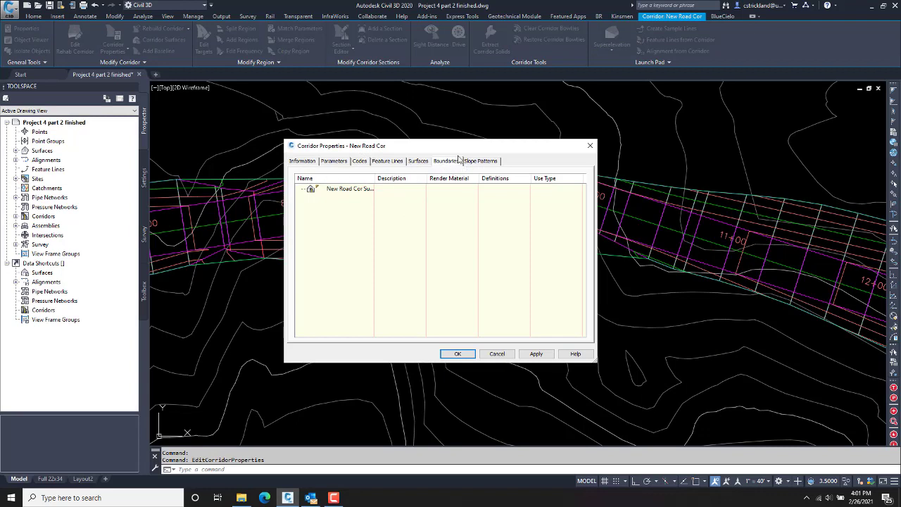
{"action": "right_click", "coordinate": [357, 190]}
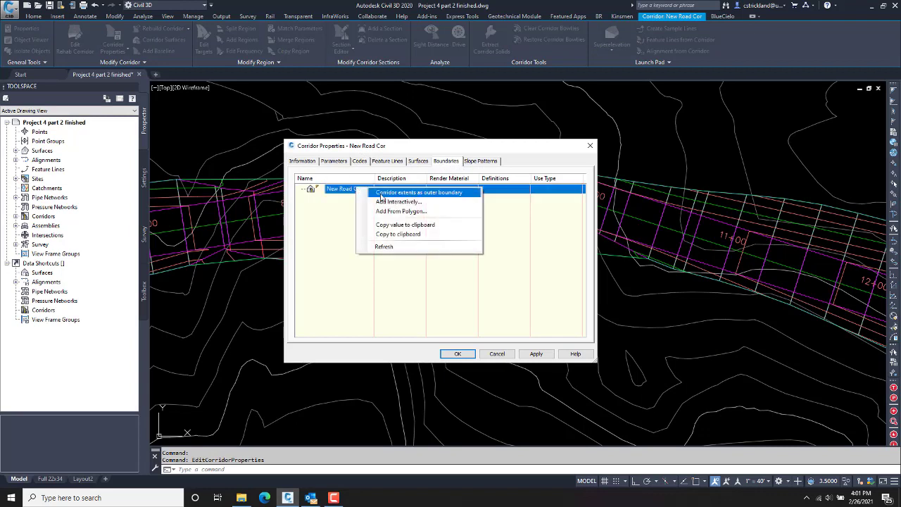
{"action": "left_click", "coordinate": [419, 192]}
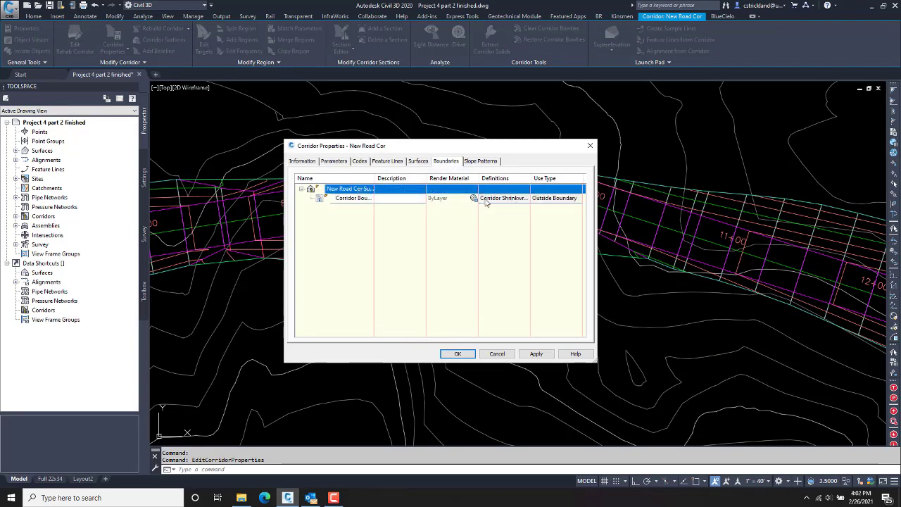
{"action": "left_click", "coordinate": [459, 352]}
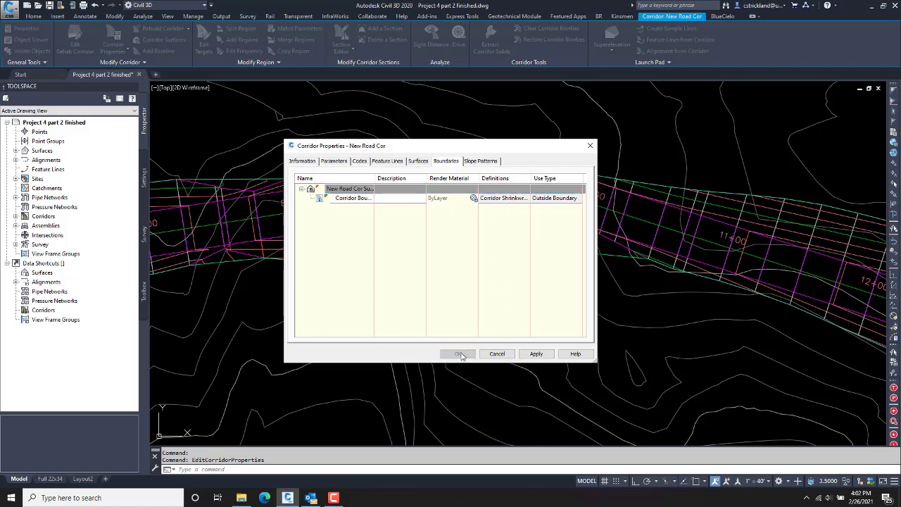
{"action": "left_click", "coordinate": [397, 231]}
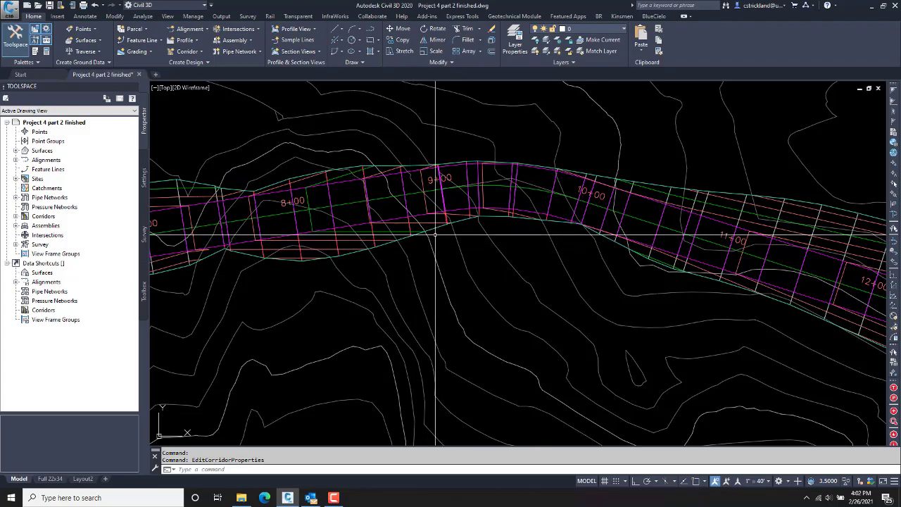
Step: Zoom out to the whole corridor and start a new volume surface from the Volumes Dashboard
{"action": "middle_click_drag", "start_coordinate": [419, 232], "coordinate": [479, 244]}
{"action": "middle_click_drag", "start_coordinate": [630, 263], "coordinate": [329, 227]}
{"action": "scroll", "coordinate": [460, 257], "scroll_direction": "down", "scroll_amount": 2}
{"action": "middle_click_drag", "start_coordinate": [460, 257], "coordinate": [460, 256]}
{"action": "scroll", "coordinate": [507, 227], "scroll_direction": "down", "scroll_amount": 5}
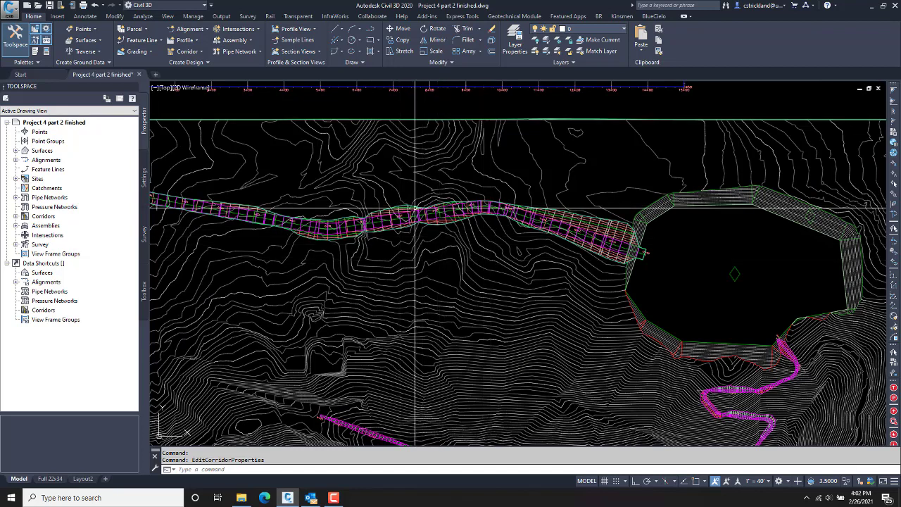
{"action": "middle_click_drag", "start_coordinate": [452, 296], "coordinate": [481, 295]}
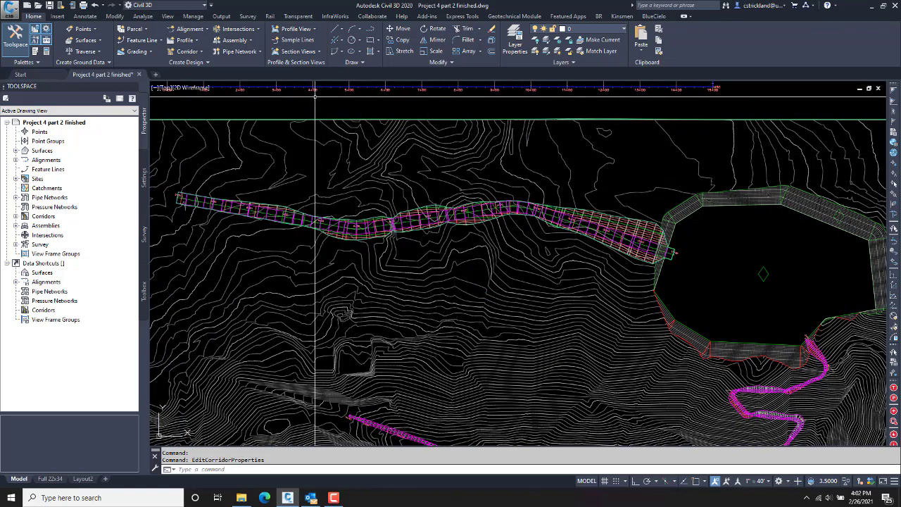
{"action": "left_click", "coordinate": [144, 17]}
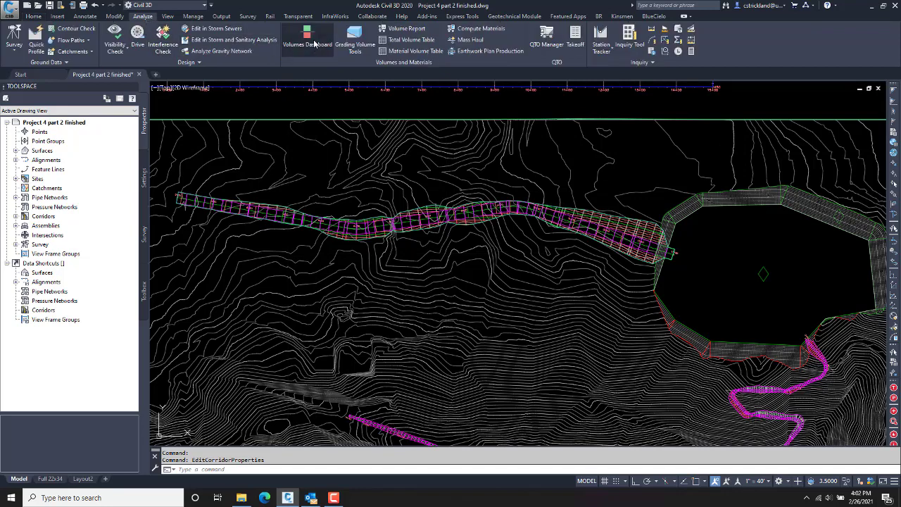
{"action": "left_click", "coordinate": [308, 39]}
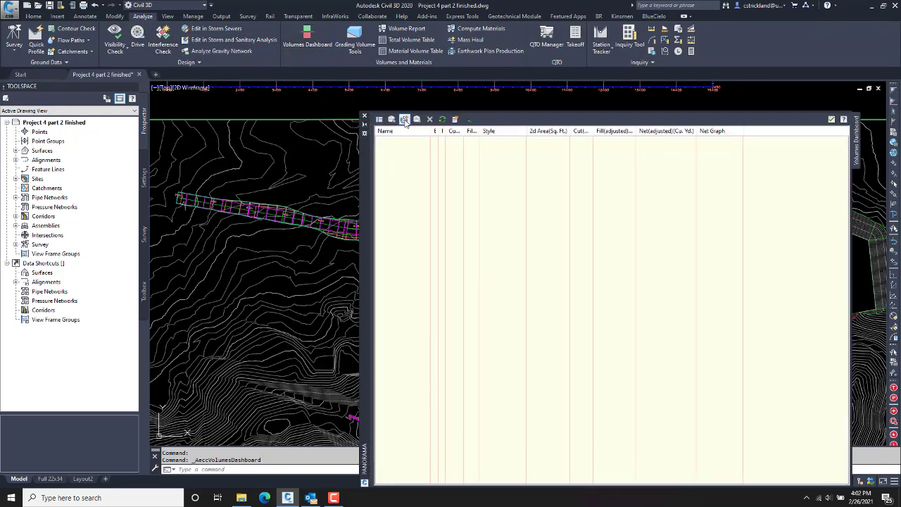
{"action": "left_click", "coordinate": [405, 120]}
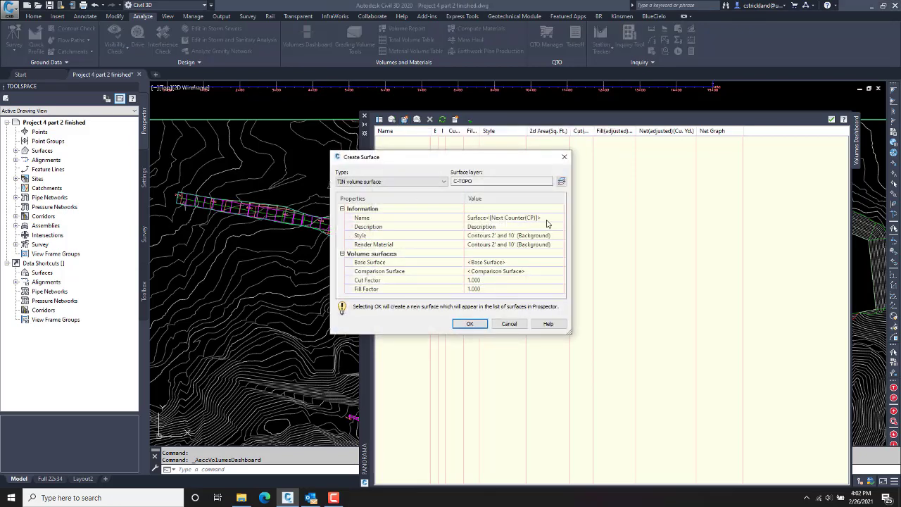
Step: Create volume surface 'Entrance Road' with base Target and comparison New Road Cor Surface - (1)
{"action": "left_click", "coordinate": [550, 219]}
{"action": "type", "text": "Entrance Road"}
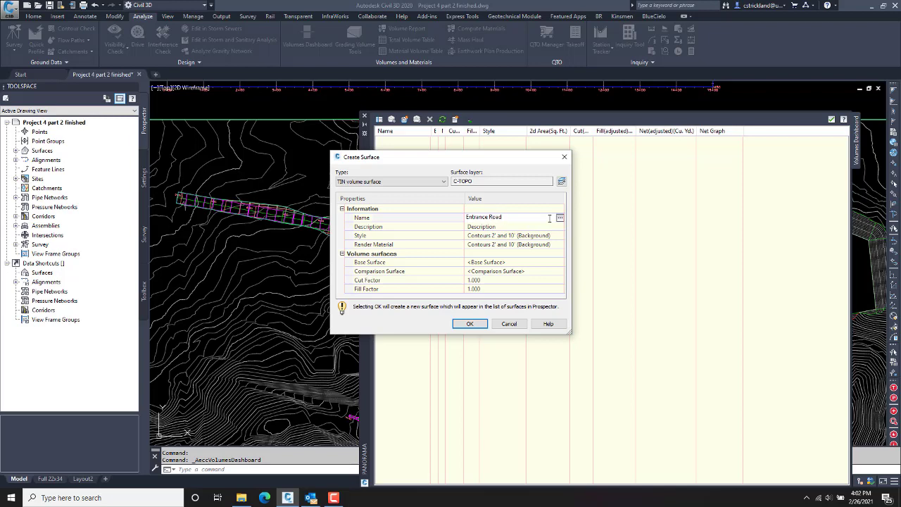
{"action": "left_click", "coordinate": [535, 262]}
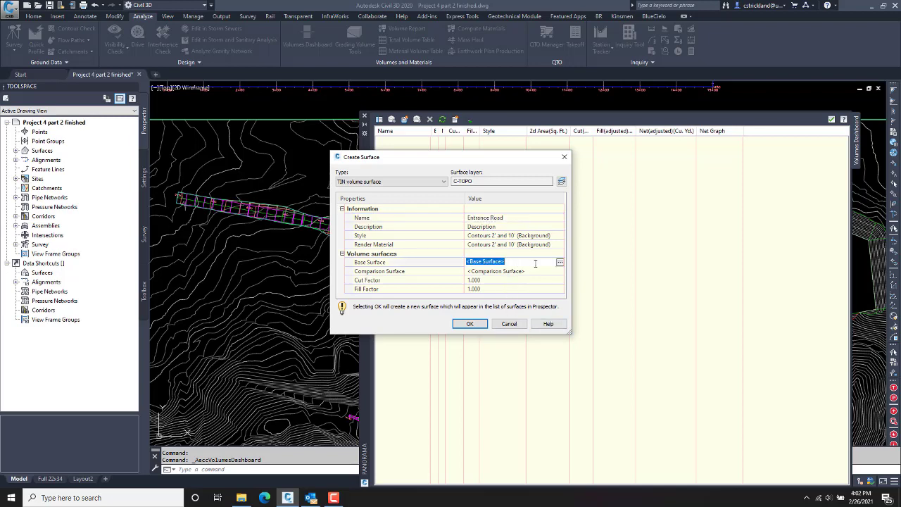
{"action": "left_click", "coordinate": [560, 263]}
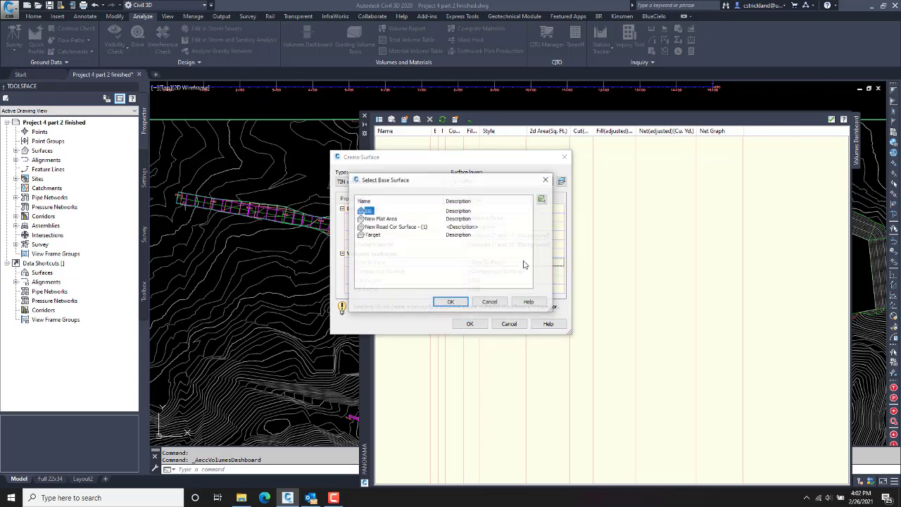
{"action": "left_click", "coordinate": [370, 236]}
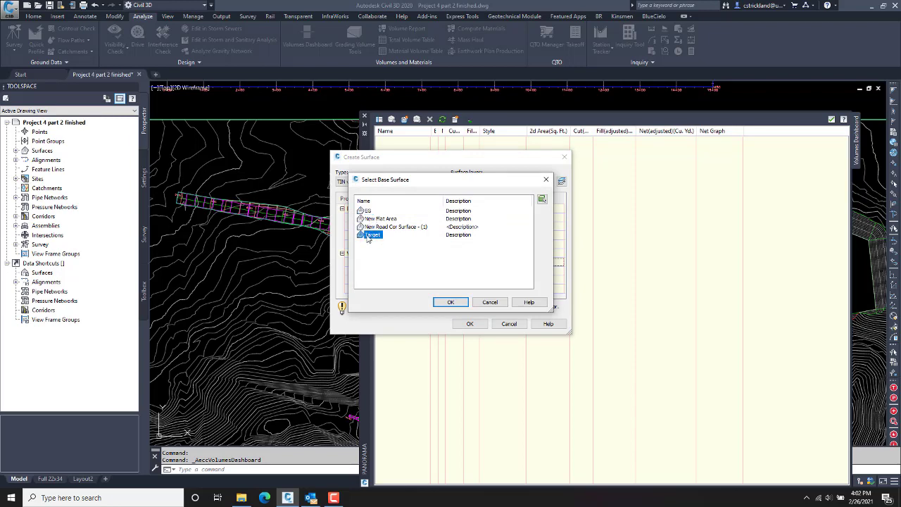
{"action": "left_click", "coordinate": [451, 302]}
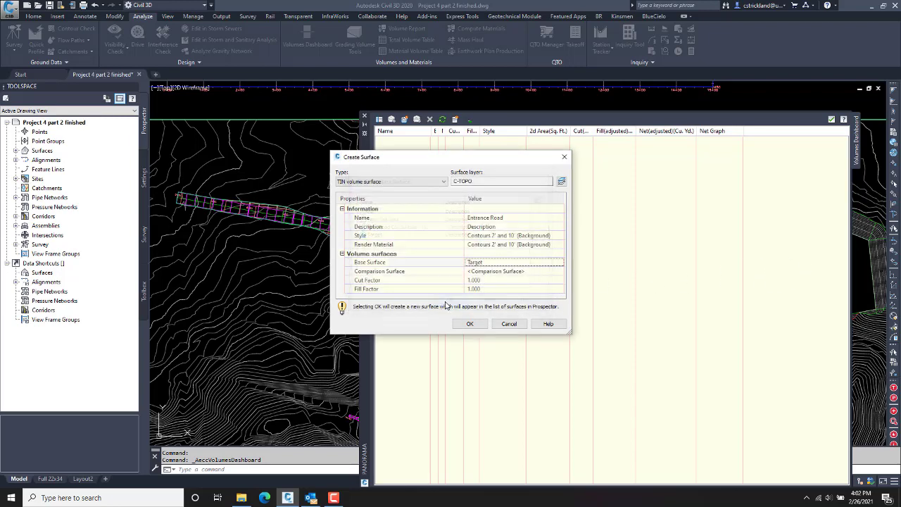
{"action": "left_click", "coordinate": [503, 273]}
{"action": "left_click", "coordinate": [560, 273]}
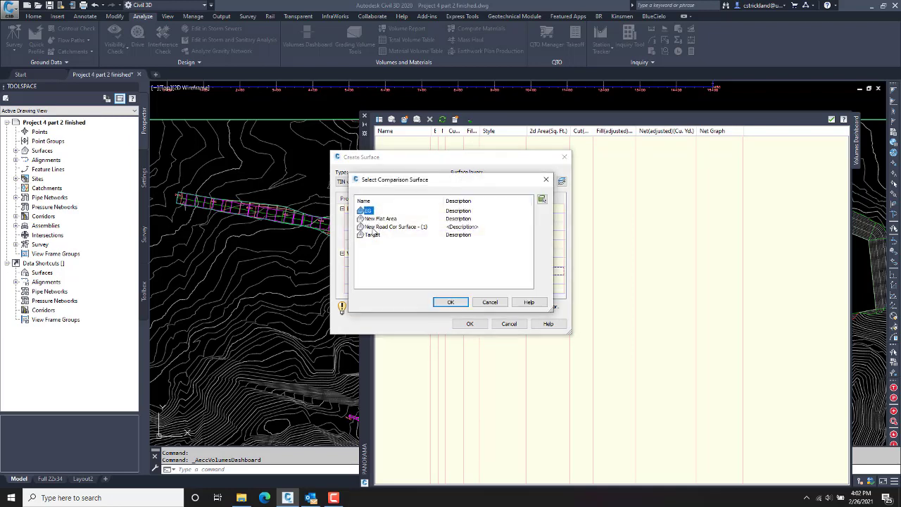
{"action": "left_click", "coordinate": [373, 227]}
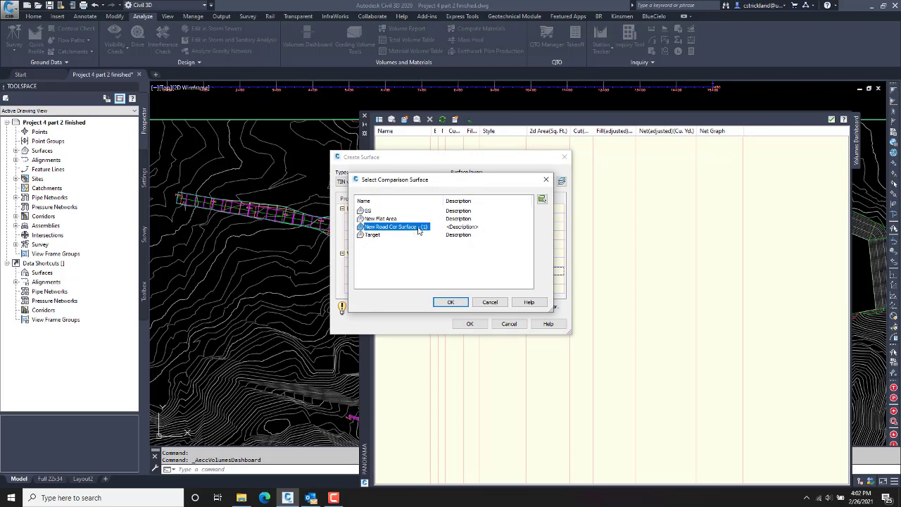
{"action": "left_click", "coordinate": [453, 304]}
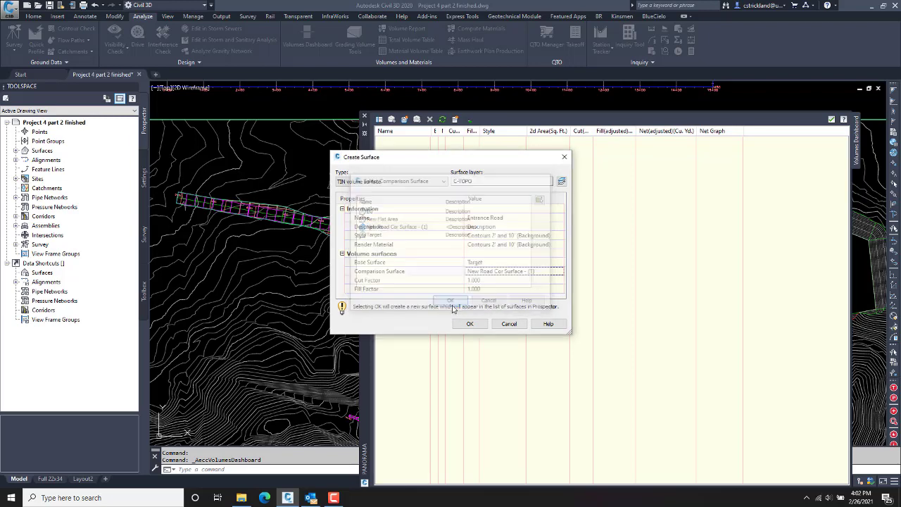
{"action": "left_click", "coordinate": [470, 324]}
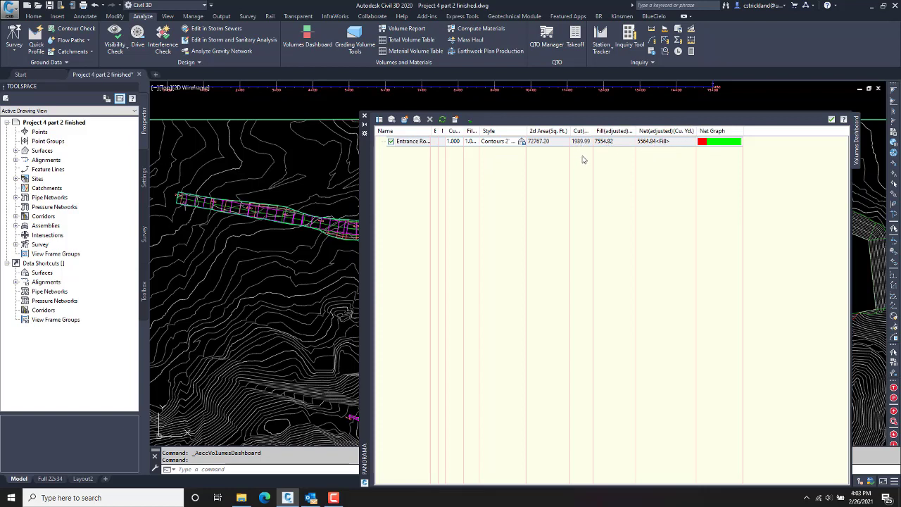
Step: Close the Volumes Dashboard, select Entrance Road in the surfaces list, and cancel the command
{"action": "left_click", "coordinate": [832, 120]}
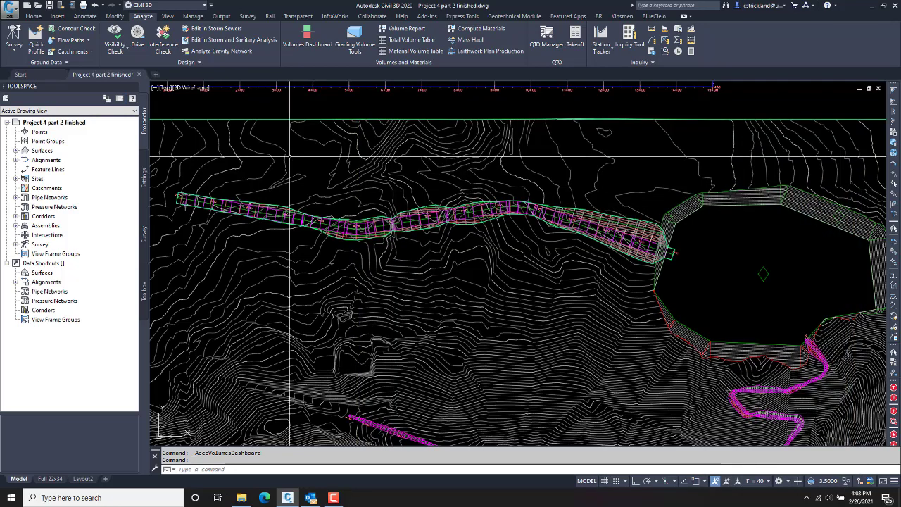
{"action": "left_click", "coordinate": [16, 151]}
{"action": "left_click", "coordinate": [53, 171]}
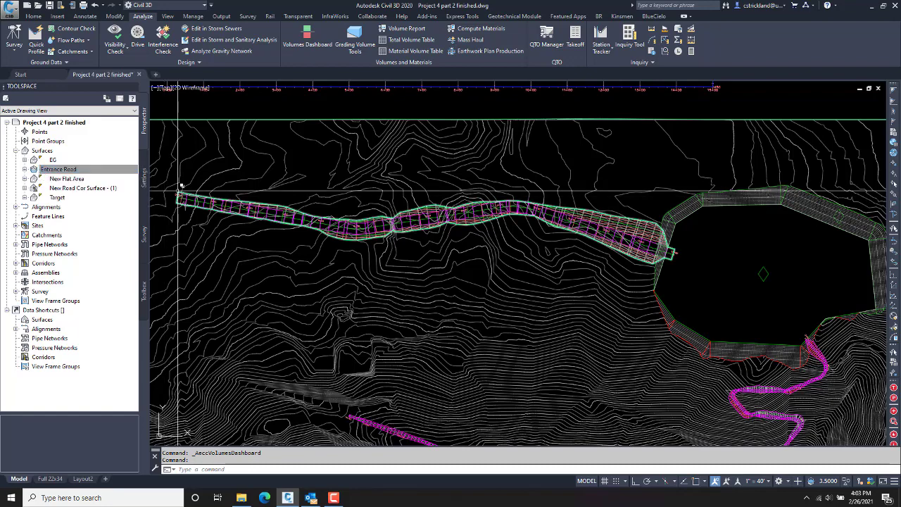
{"action": "middle_click_drag", "start_coordinate": [443, 262], "coordinate": [423, 265]}
{"action": "key", "text": "Escape"}
{"action": "key", "text": "Escape"}
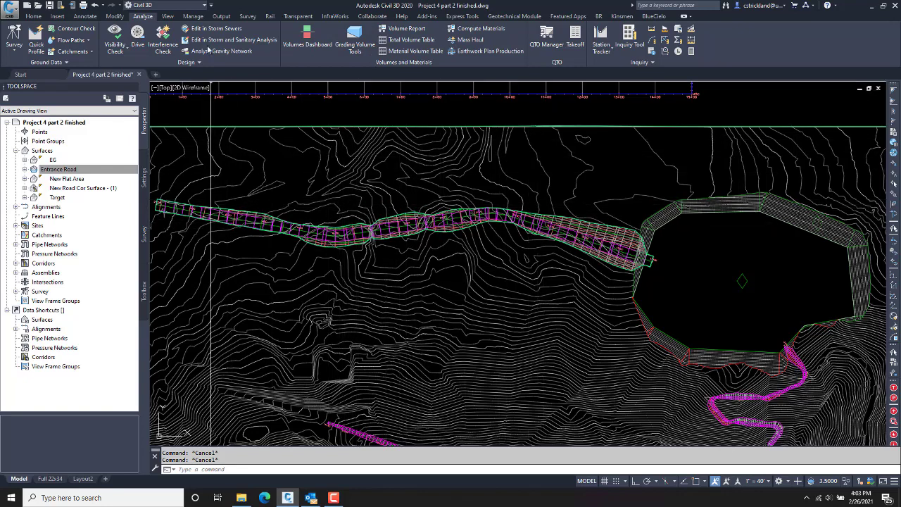
{"action": "left_click", "coordinate": [39, 17]}
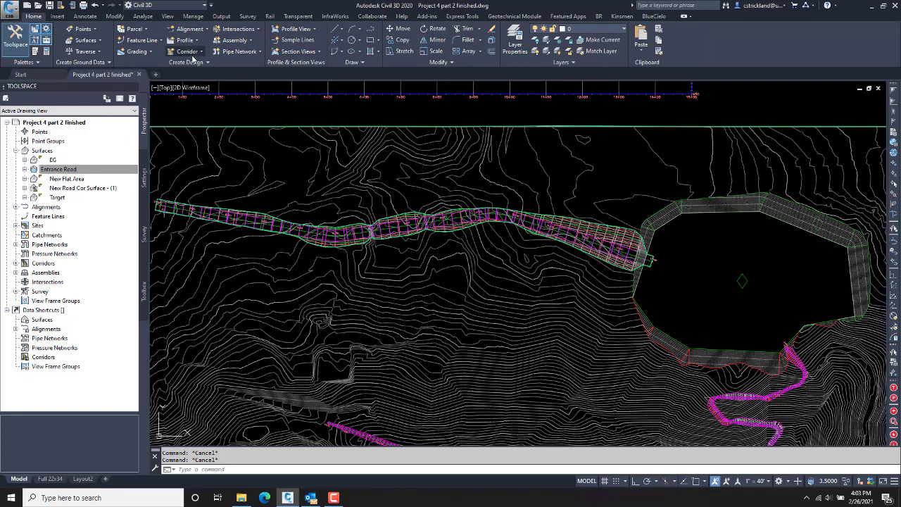
Step: Start sample lines on the Entrance Road alignment and name the group SL Entrance Road
{"action": "left_click", "coordinate": [291, 44]}
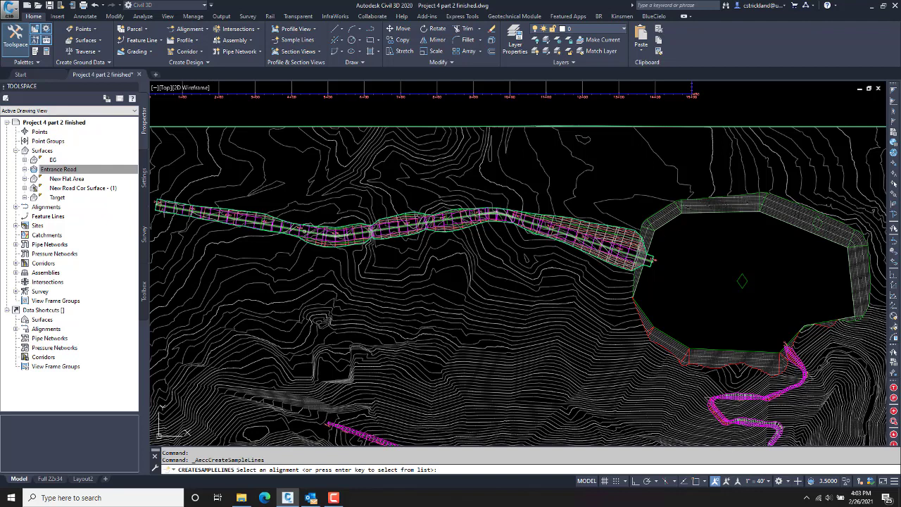
{"action": "left_click", "coordinate": [405, 224]}
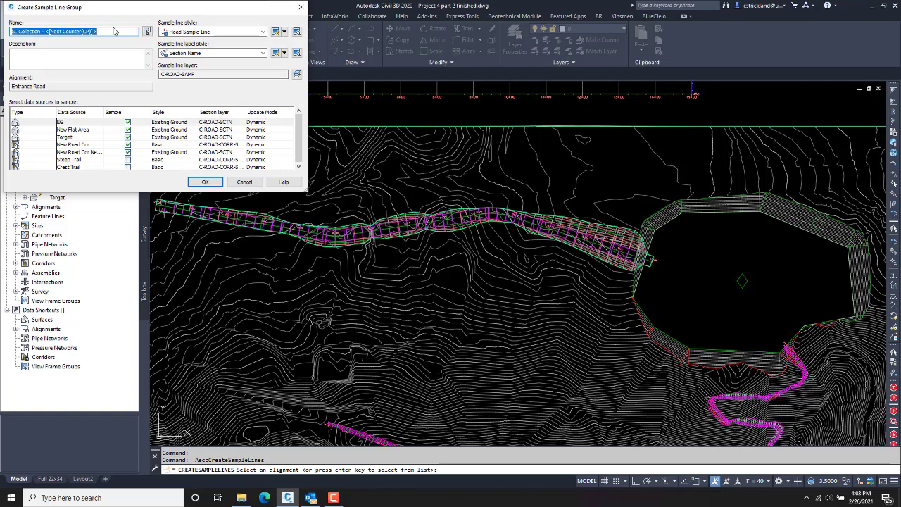
{"action": "type", "text": "SL"}
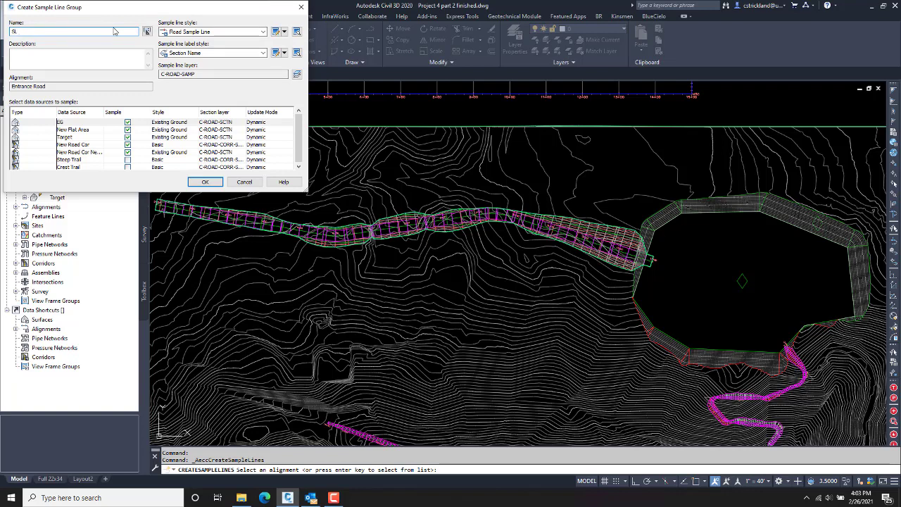
{"action": "key", "text": "BackSpace"}
{"action": "key", "text": "BackSpace"}
Step: Sample only the Target and New Road Cor corridor surfaces, leaving EG and New Flat Area off
{"action": "left_click", "coordinate": [72, 148]}
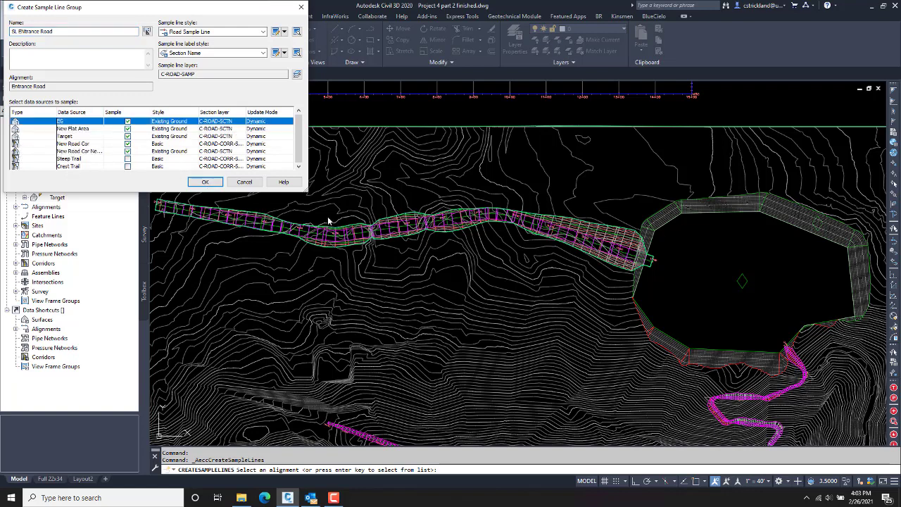
{"action": "left_click", "coordinate": [128, 136]}
{"action": "left_click", "coordinate": [128, 122]}
{"action": "left_click", "coordinate": [127, 130]}
{"action": "left_click", "coordinate": [128, 137]}
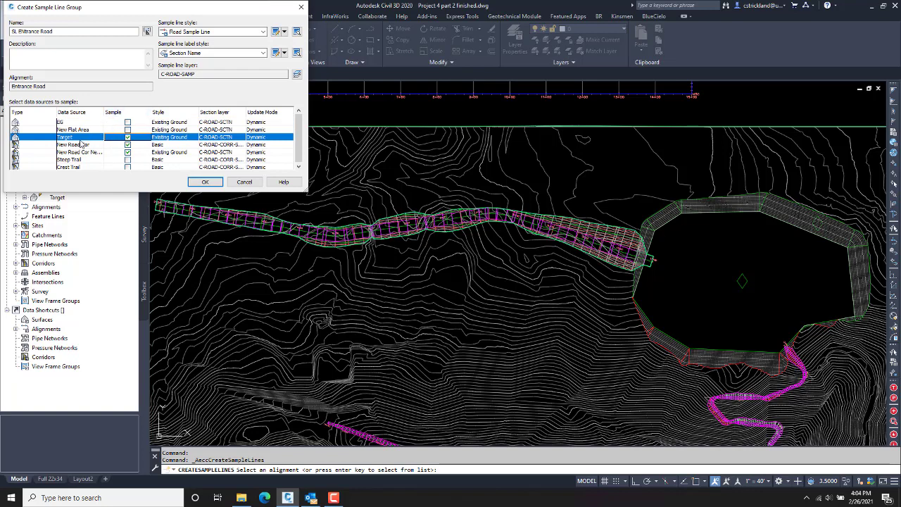
{"action": "left_click", "coordinate": [127, 152]}
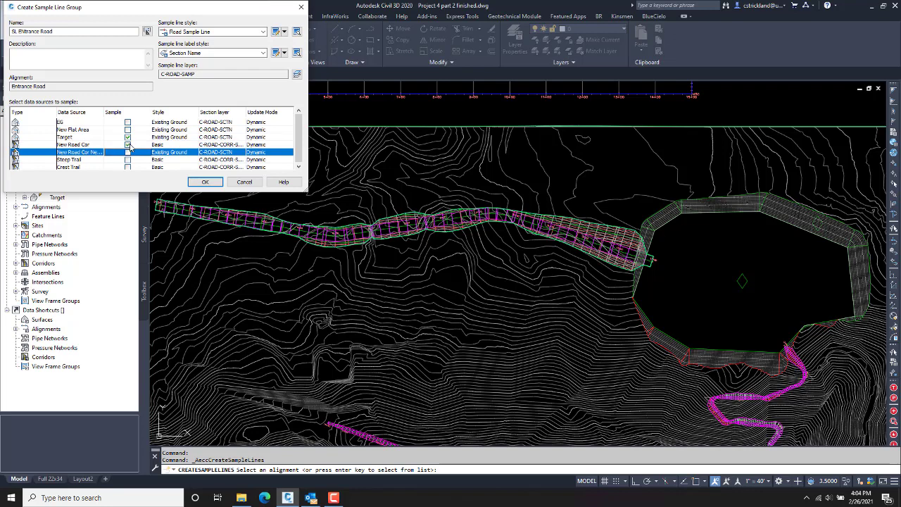
{"action": "left_click", "coordinate": [128, 145]}
{"action": "left_click", "coordinate": [128, 152]}
Step: Give the corridor surface the Finished Ground section style and confirm the sample line group
{"action": "left_click", "coordinate": [171, 156]}
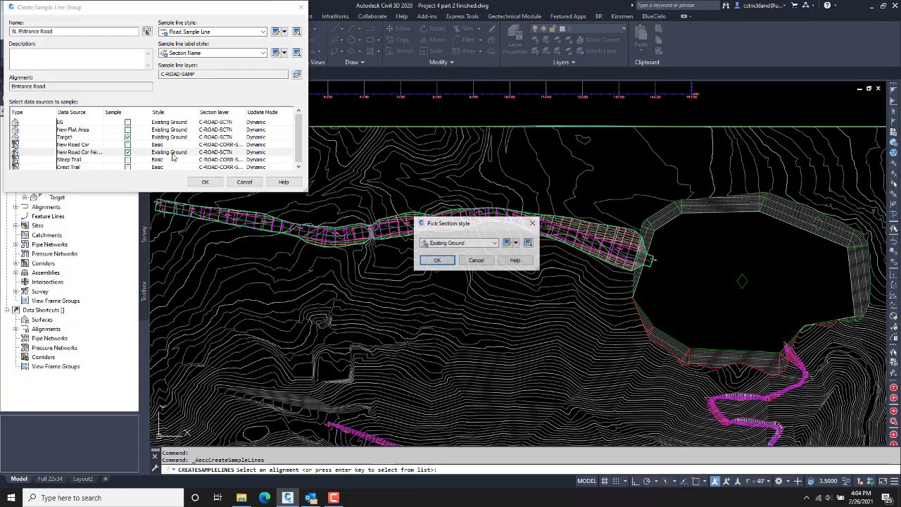
{"action": "left_click", "coordinate": [476, 246]}
{"action": "left_click", "coordinate": [461, 259]}
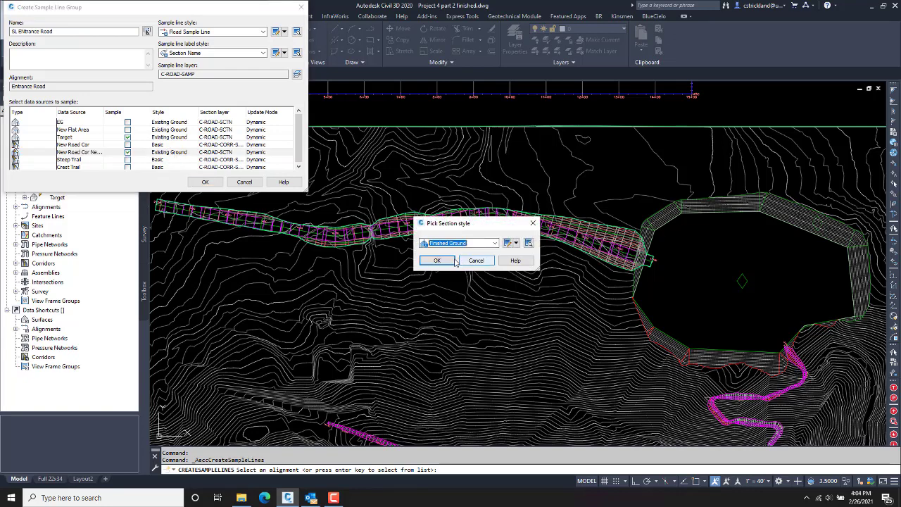
{"action": "left_click", "coordinate": [453, 260]}
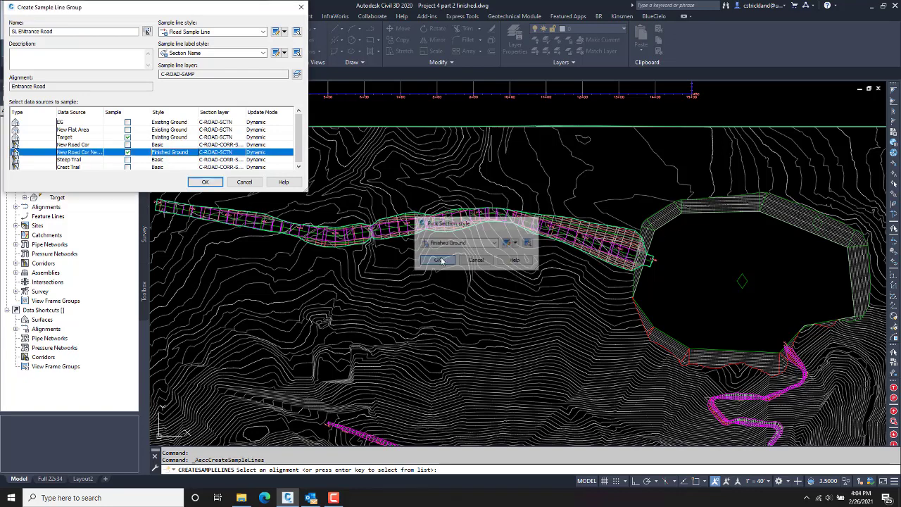
{"action": "left_click", "coordinate": [206, 183]}
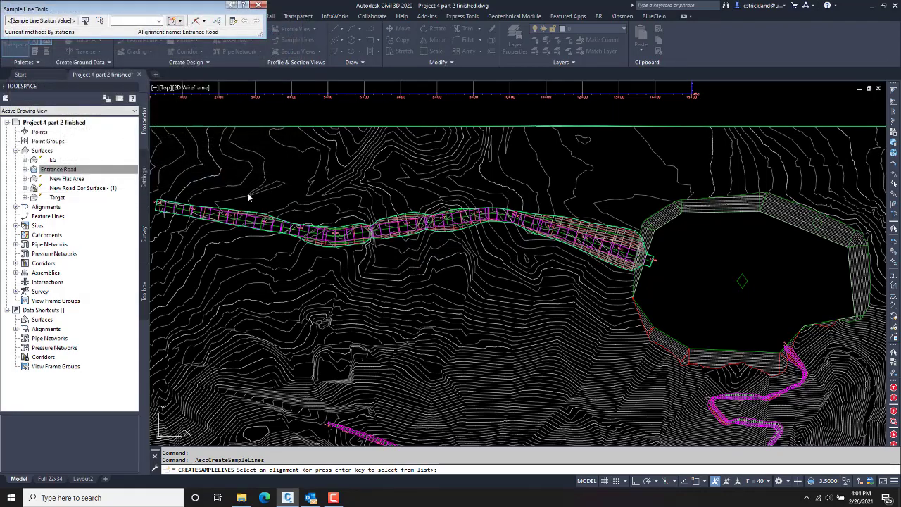
Step: Move the Sample Line Tools into the drawing and choose the By range of stations method
{"action": "scroll", "coordinate": [377, 228], "scroll_direction": "down", "scroll_amount": 2}
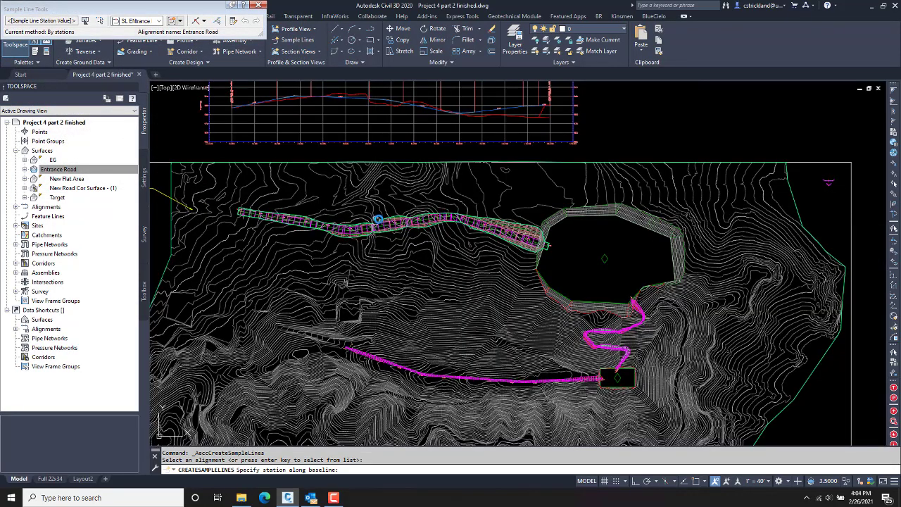
{"action": "scroll", "coordinate": [427, 225], "scroll_direction": "up", "scroll_amount": 3}
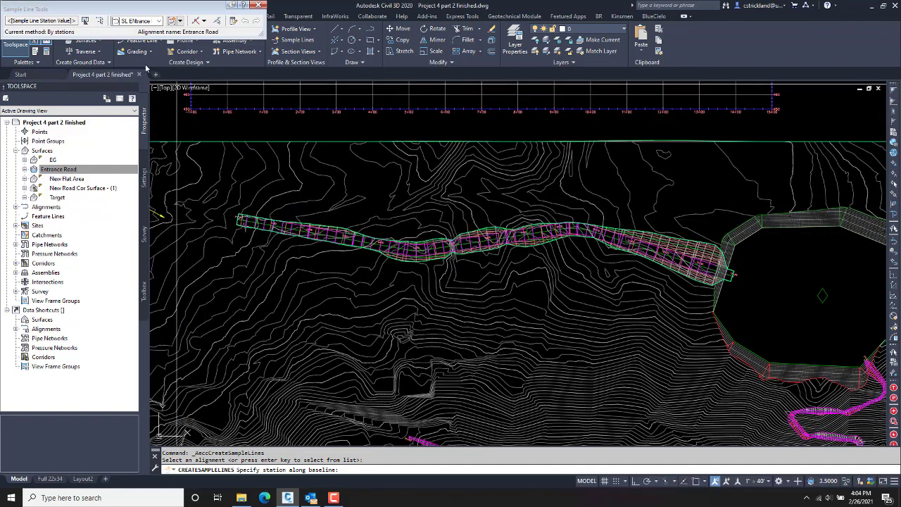
{"action": "mouse_move", "coordinate": [148, 11]}
{"action": "left_mouse_down"}
{"action": "mouse_move", "coordinate": [225, 35]}
{"action": "mouse_move", "coordinate": [331, 113]}
{"action": "mouse_move", "coordinate": [363, 125]}
{"action": "left_mouse_up"}
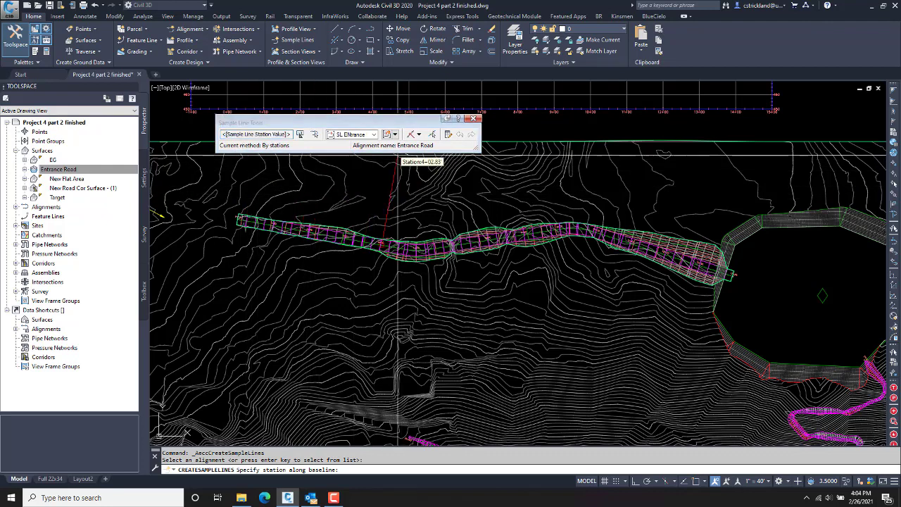
{"action": "left_click", "coordinate": [419, 133]}
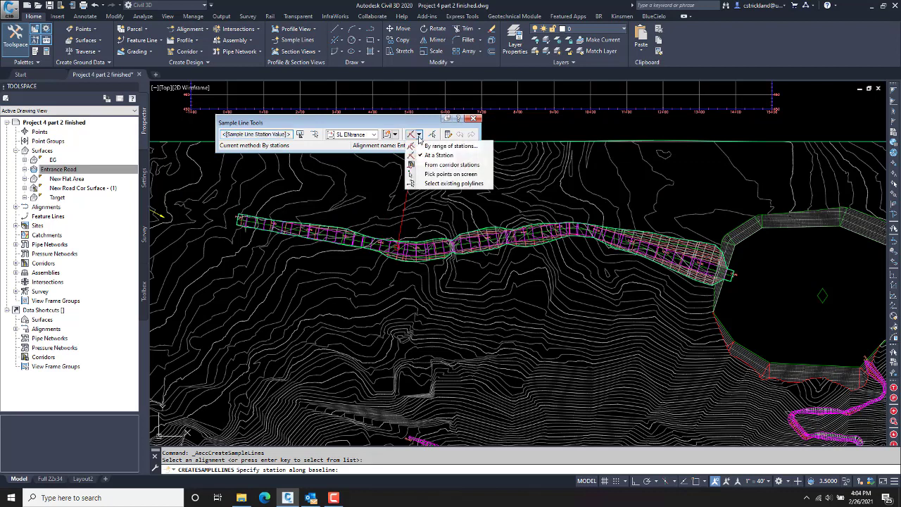
{"action": "left_click", "coordinate": [449, 146]}
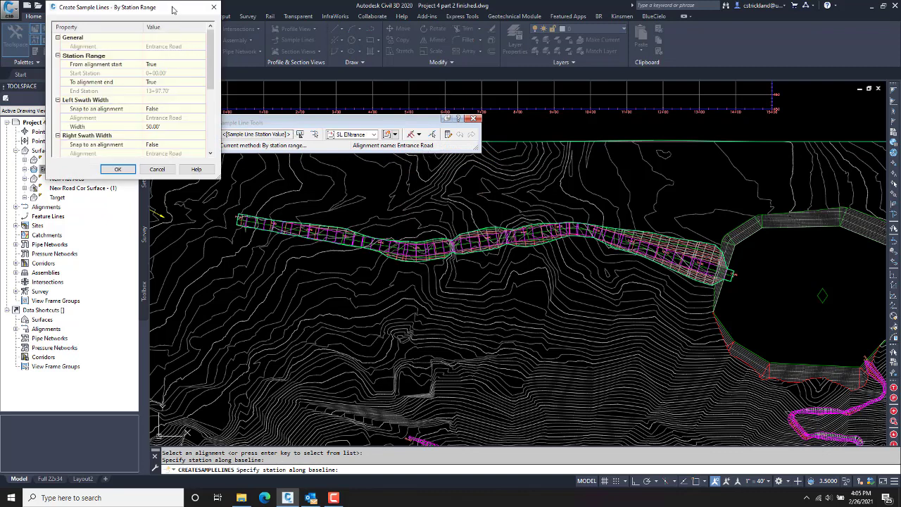
Step: Reposition and enlarge the By Station Range dialog and confirm the 50' tangent and curve increments
{"action": "left_click_drag", "start_coordinate": [174, 9], "coordinate": [450, 81]}
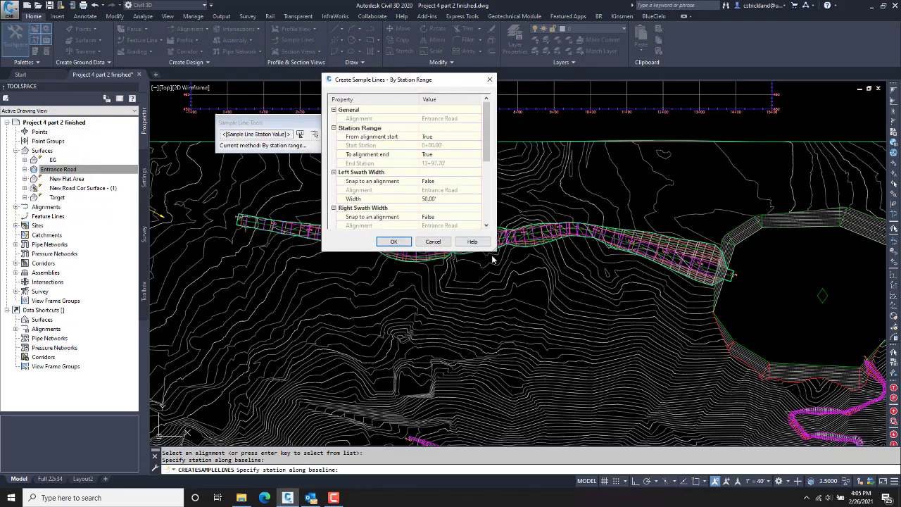
{"action": "left_click_drag", "start_coordinate": [496, 252], "coordinate": [529, 344]}
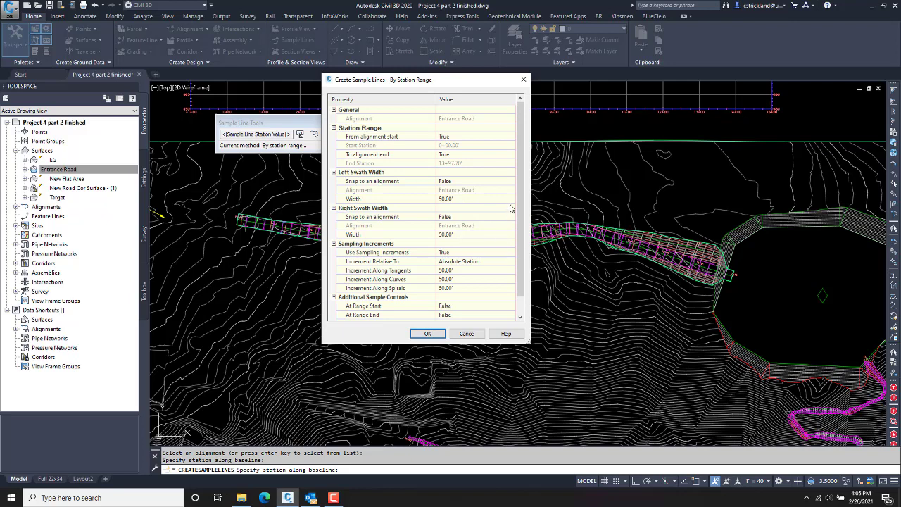
{"action": "scroll", "coordinate": [521, 204], "scroll_direction": "down", "scroll_amount": 1}
{"action": "left_click", "coordinate": [393, 255]}
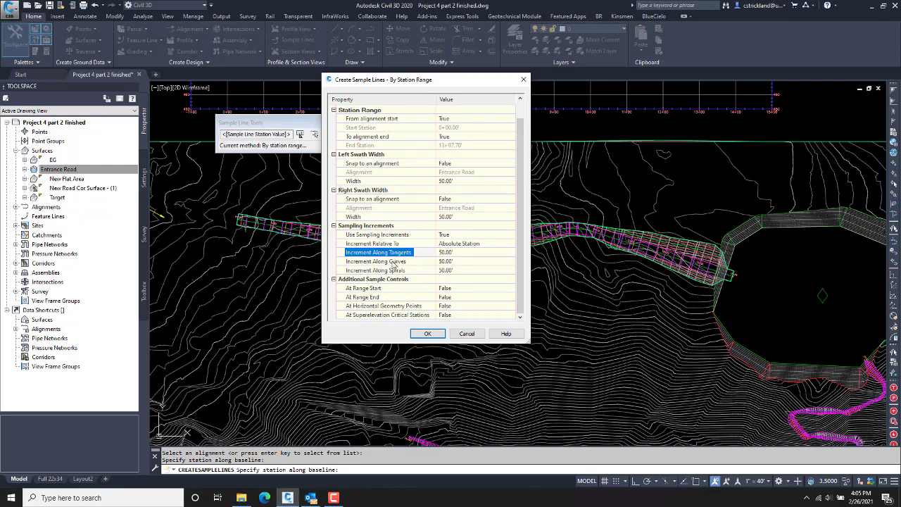
{"action": "left_click", "coordinate": [395, 263]}
{"action": "left_click", "coordinate": [396, 254]}
{"action": "left_click", "coordinate": [398, 263]}
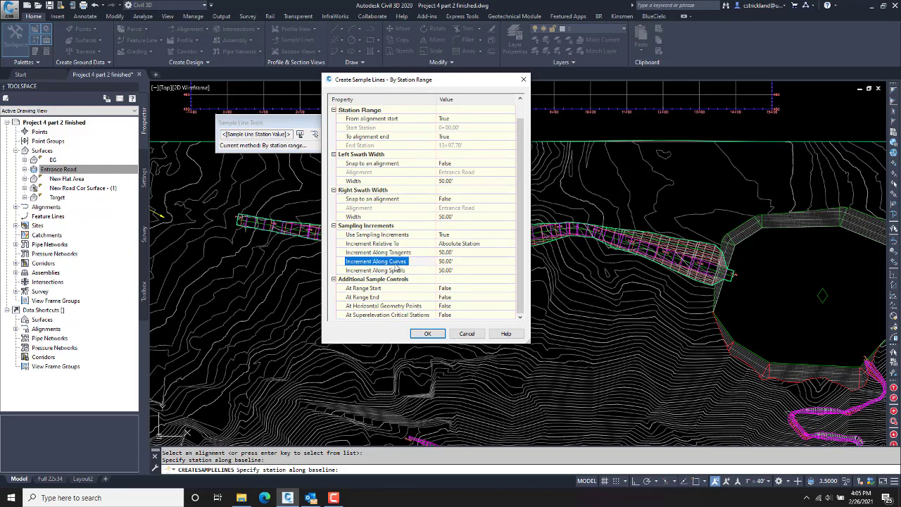
{"action": "left_click", "coordinate": [402, 254]}
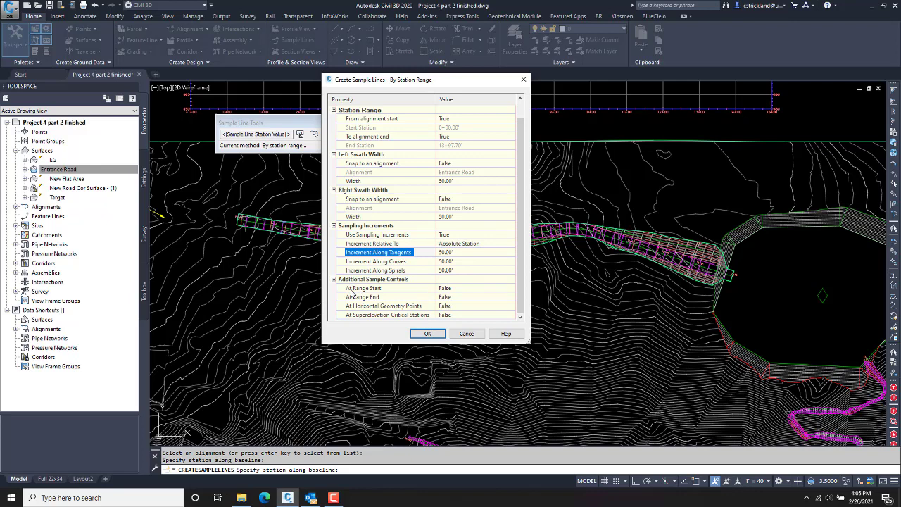
Step: Set At Range Start to True and At Range End to False, then create the sample lines
{"action": "left_click", "coordinate": [457, 289]}
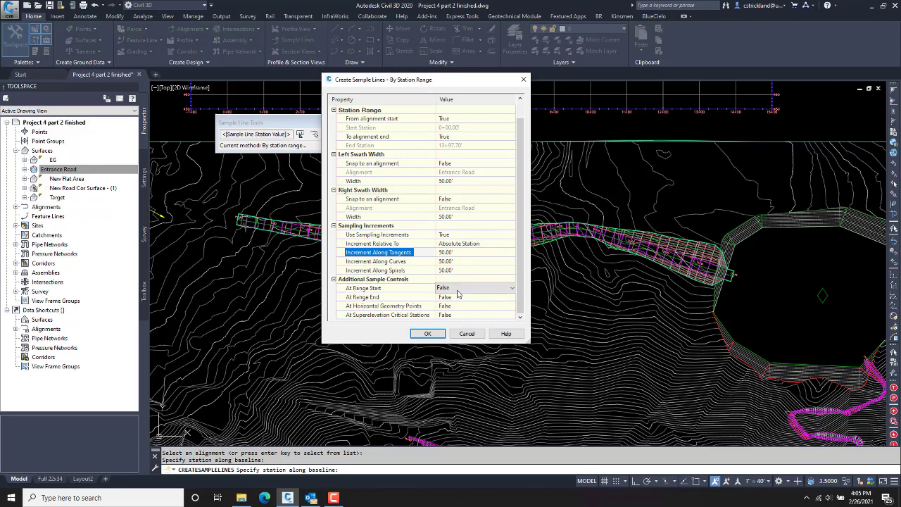
{"action": "left_click", "coordinate": [459, 291]}
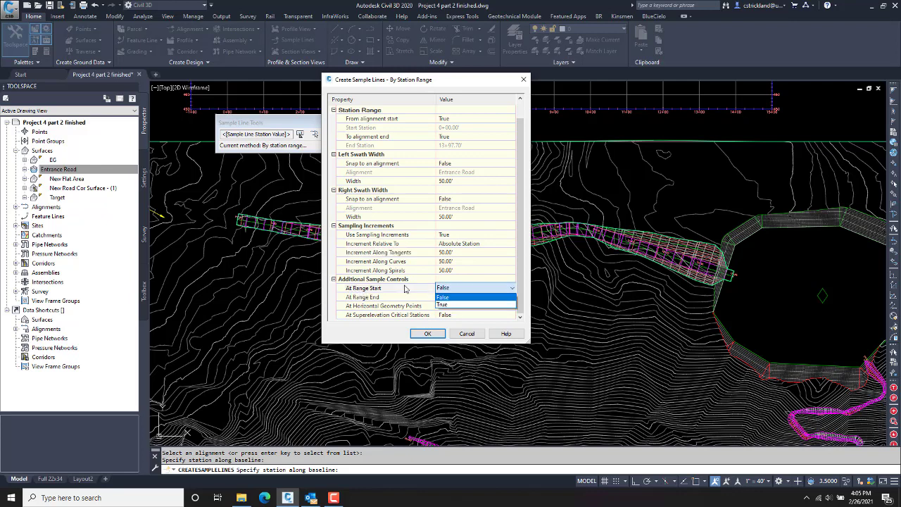
{"action": "left_click", "coordinate": [448, 305]}
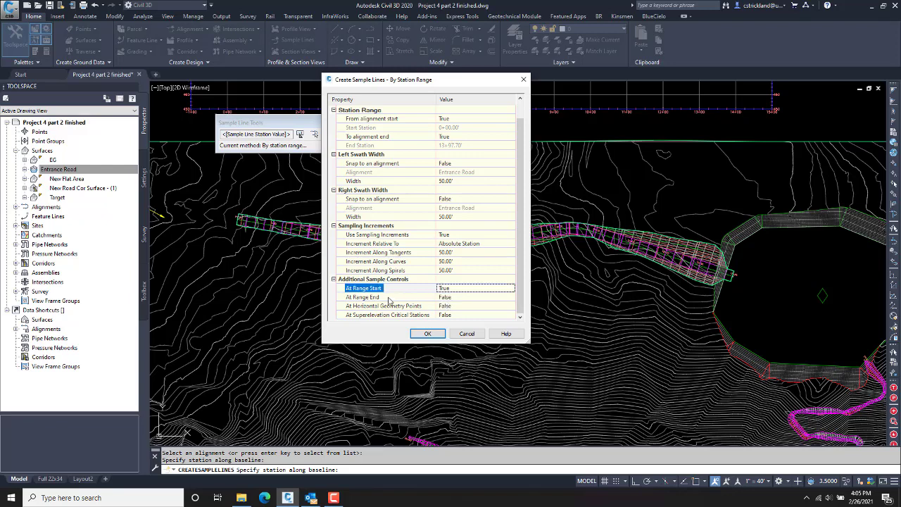
{"action": "left_click", "coordinate": [459, 299]}
{"action": "left_click", "coordinate": [459, 298]}
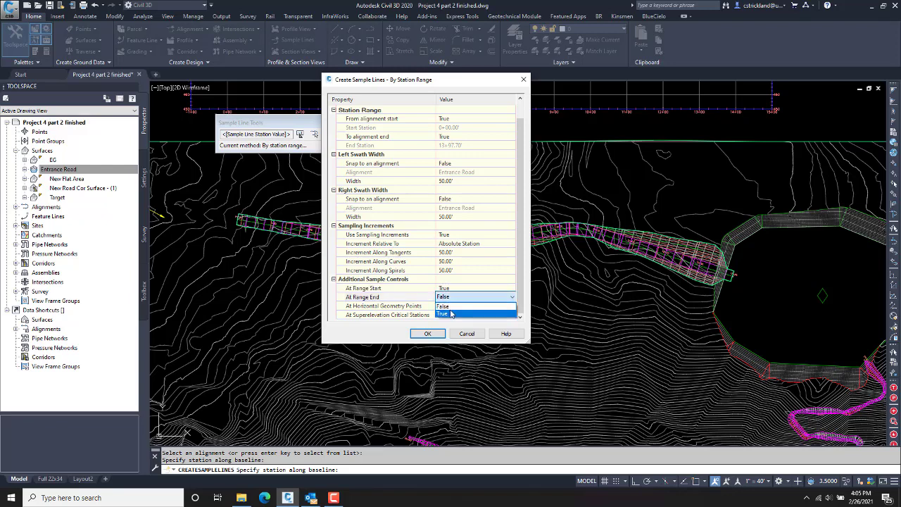
{"action": "left_click", "coordinate": [450, 314]}
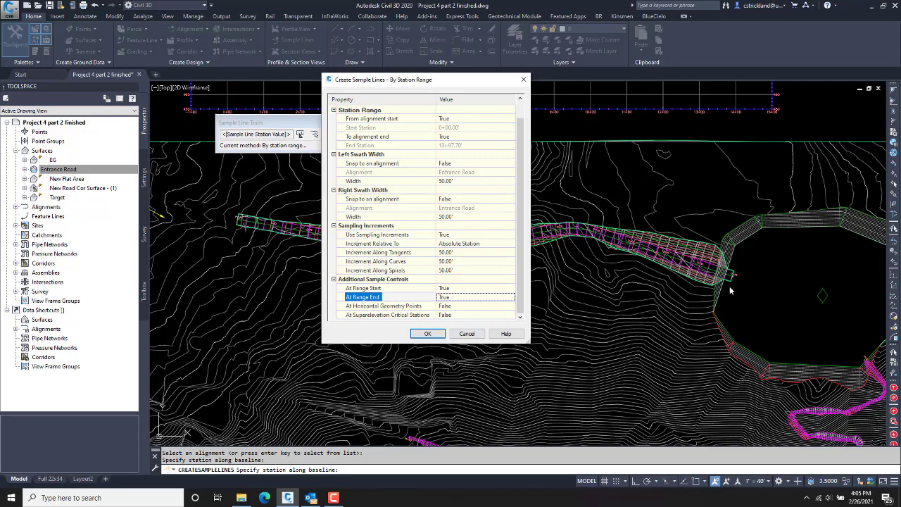
{"action": "left_click", "coordinate": [462, 297]}
{"action": "left_click", "coordinate": [461, 297]}
{"action": "left_click", "coordinate": [449, 311]}
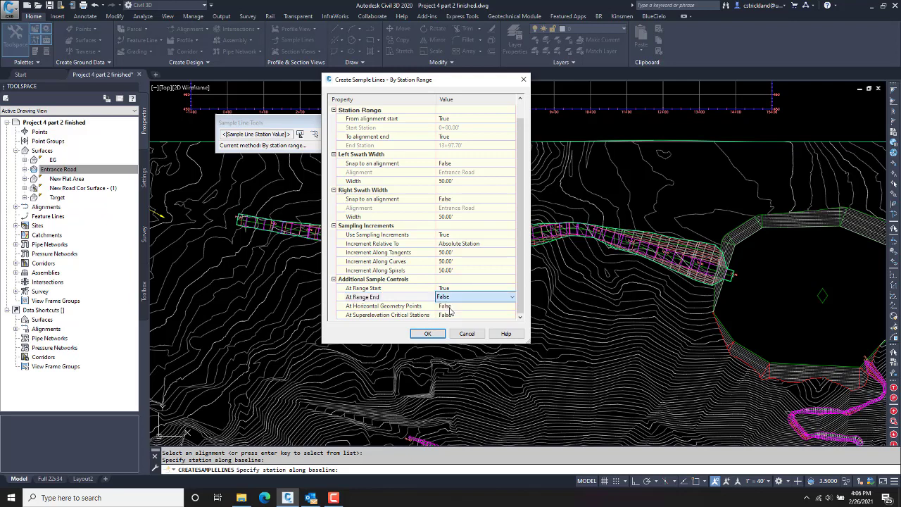
{"action": "left_click", "coordinate": [427, 334]}
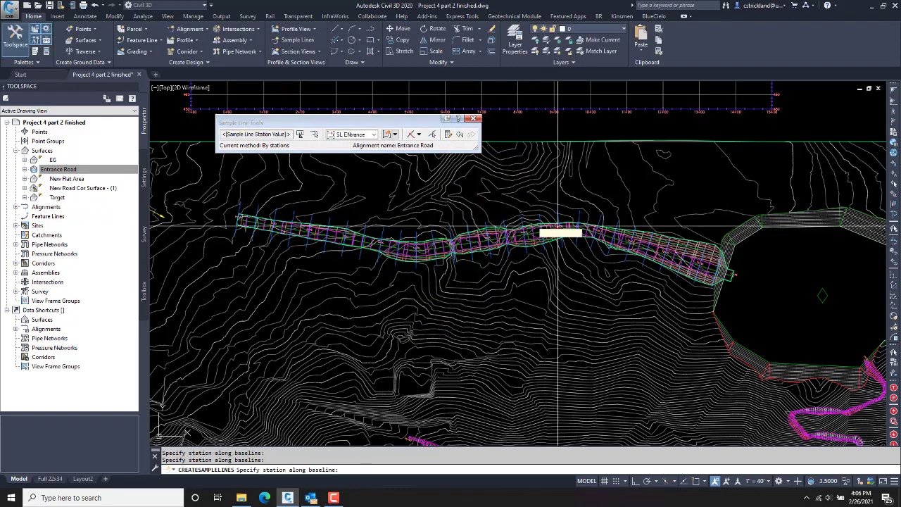
Step: End sample line creation, leaving labelled lines from 0+00.00 to 13+50.00
{"action": "scroll", "coordinate": [681, 259], "scroll_direction": "up", "scroll_amount": 4}
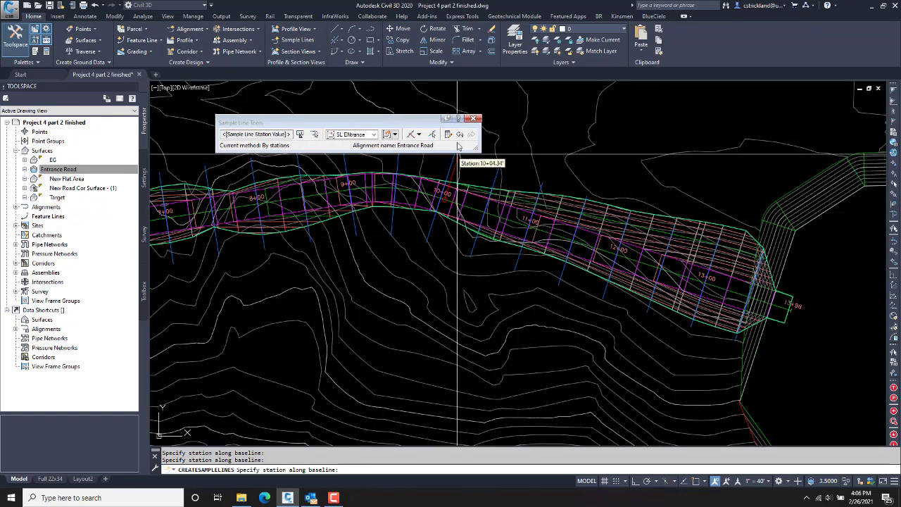
{"action": "left_click", "coordinate": [475, 118]}
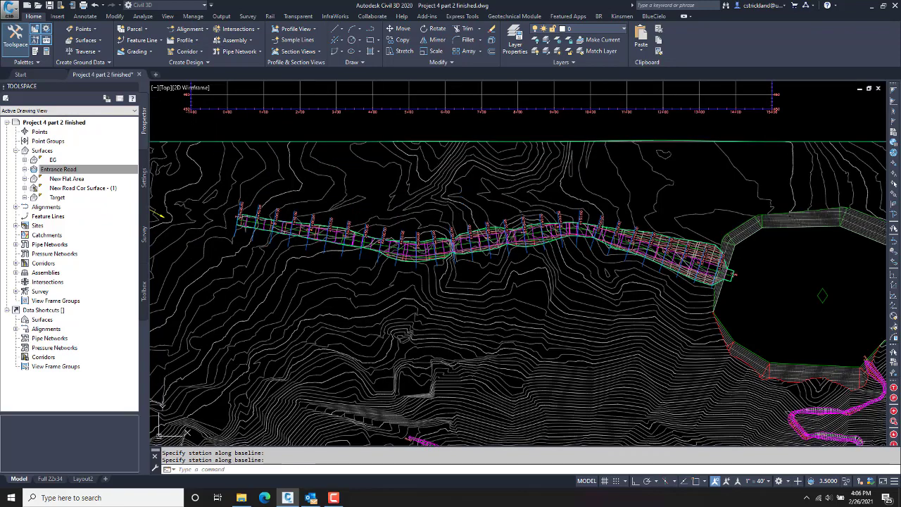
{"action": "scroll", "coordinate": [254, 240], "scroll_direction": "up", "scroll_amount": 5}
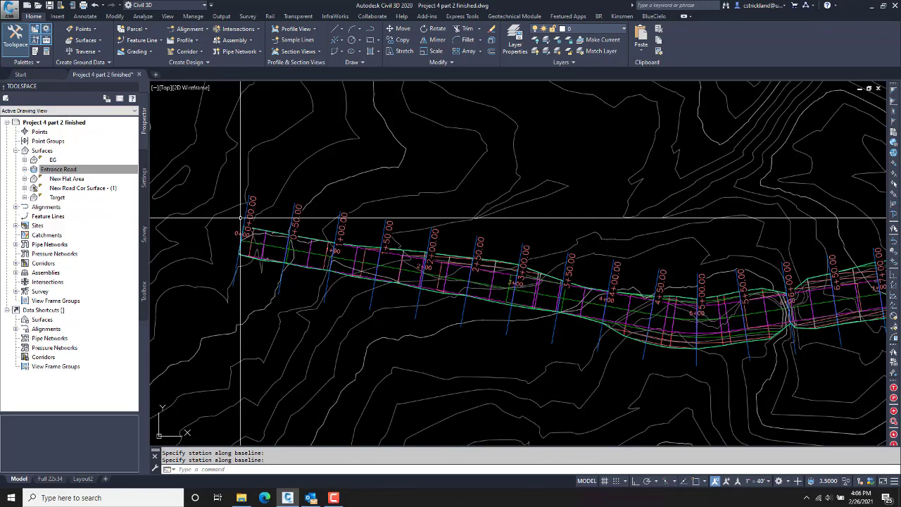
Step: Pan east along Entrance Road to station 13+98 and select the 12+00 sample line
{"action": "middle_click_drag", "start_coordinate": [294, 236], "coordinate": [240, 222]}
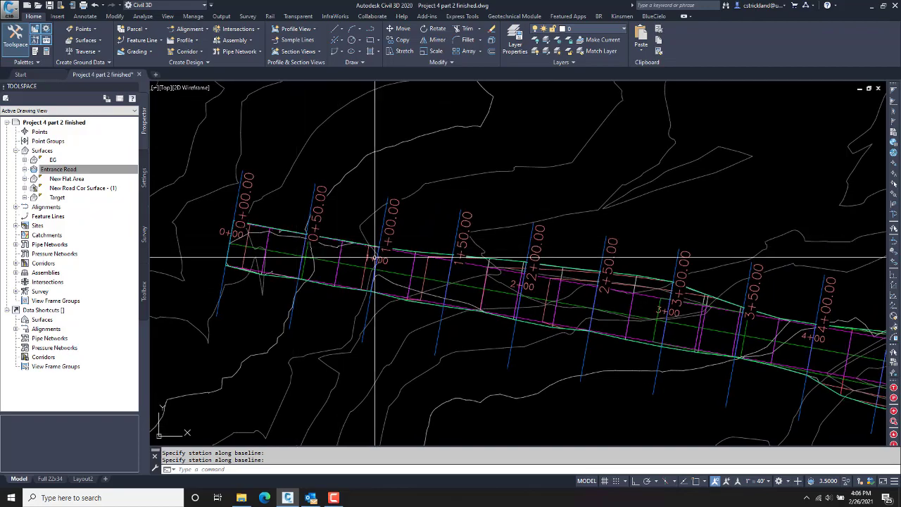
{"action": "middle_click_drag", "start_coordinate": [411, 272], "coordinate": [225, 237]}
{"action": "mouse_move", "coordinate": [564, 289]}
{"action": "middle_mouse_down"}
{"action": "mouse_move", "coordinate": [395, 264]}
{"action": "mouse_move", "coordinate": [514, 291]}
{"action": "mouse_move", "coordinate": [372, 280]}
{"action": "middle_mouse_up"}
{"action": "middle_click_drag", "start_coordinate": [670, 268], "coordinate": [394, 248]}
{"action": "middle_click_drag", "start_coordinate": [634, 268], "coordinate": [443, 235]}
{"action": "middle_click_drag", "start_coordinate": [688, 292], "coordinate": [447, 246]}
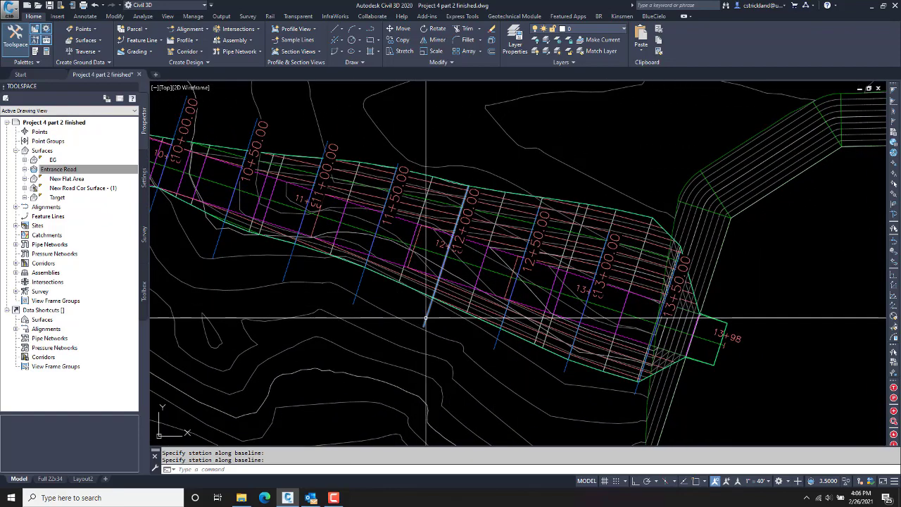
{"action": "left_click", "coordinate": [459, 216]}
Step: Add sample lines 12+50, 13+00 and 13+50 to the selection
{"action": "left_click", "coordinate": [495, 345]}
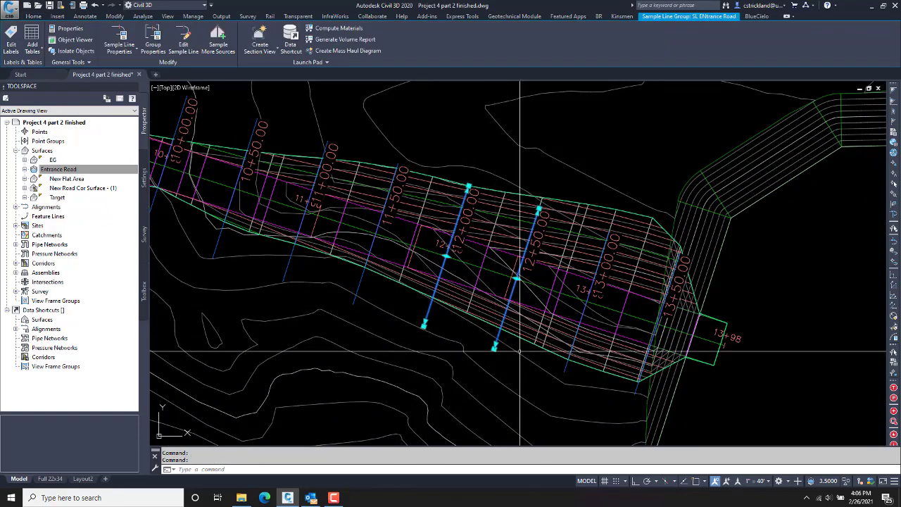
{"action": "left_click", "coordinate": [566, 367]}
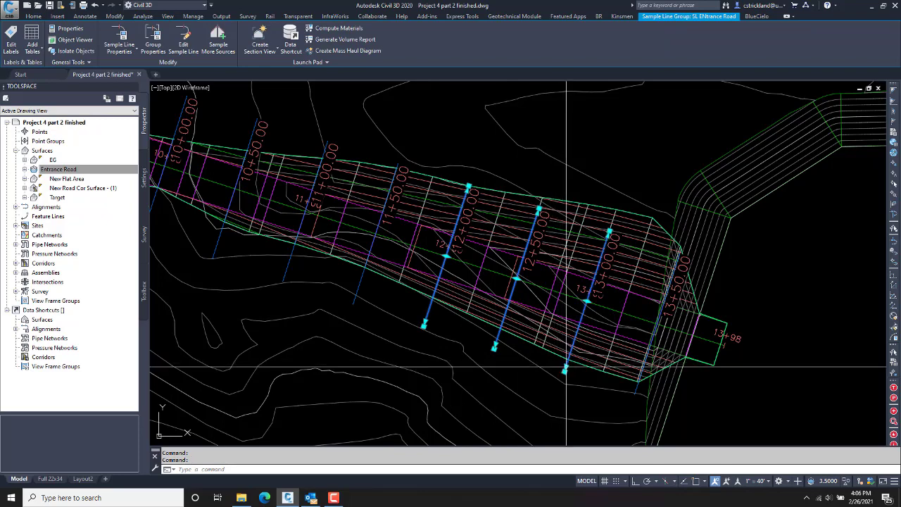
{"action": "left_click", "coordinate": [638, 385]}
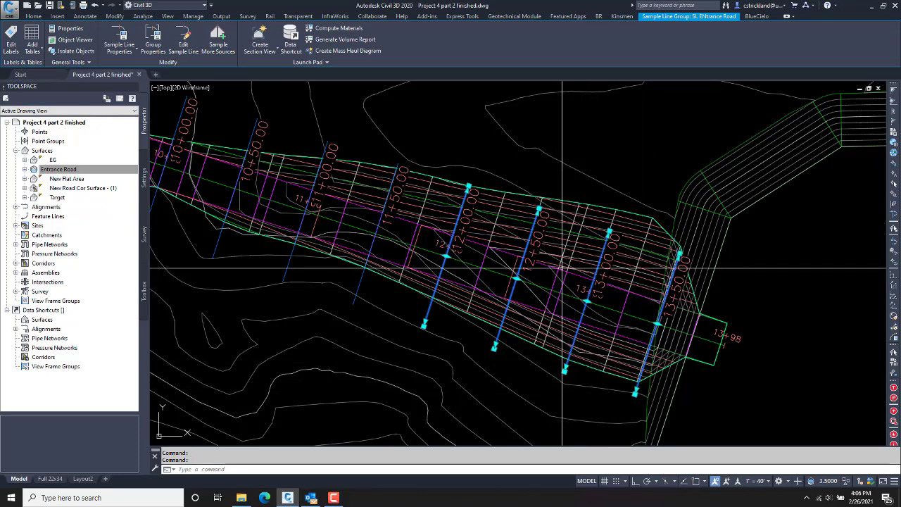
{"action": "scroll", "coordinate": [467, 202], "scroll_direction": "up", "scroll_amount": 2}
Step: Grip-stretch the upper ends of sample lines 12+00, 12+50 and 13+00 past the corridor edge, then clear the selection
{"action": "left_click", "coordinate": [468, 189]}
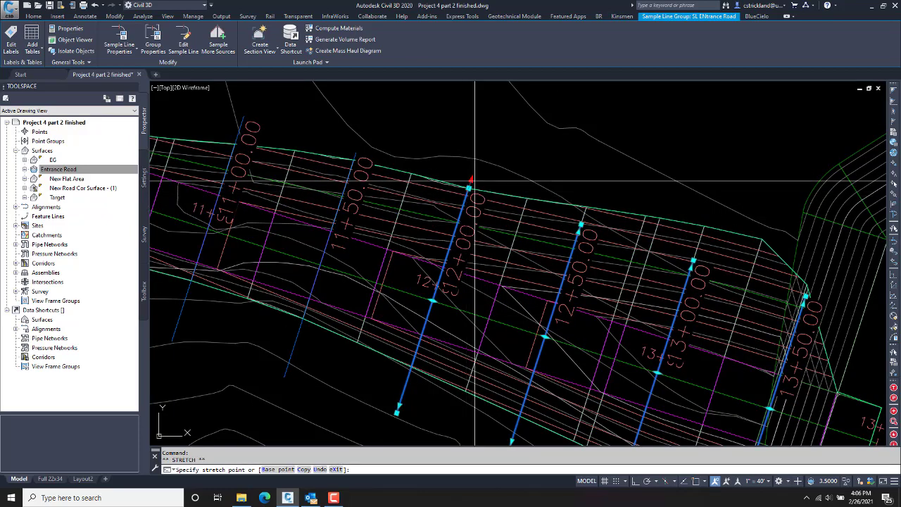
{"action": "left_click", "coordinate": [475, 171]}
{"action": "left_click", "coordinate": [582, 231]}
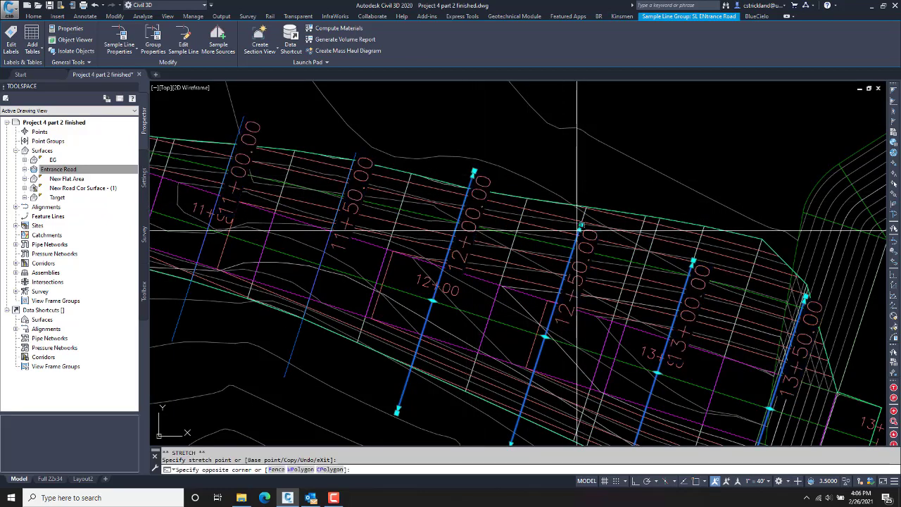
{"action": "left_click", "coordinate": [579, 230]}
{"action": "left_click", "coordinate": [581, 226]}
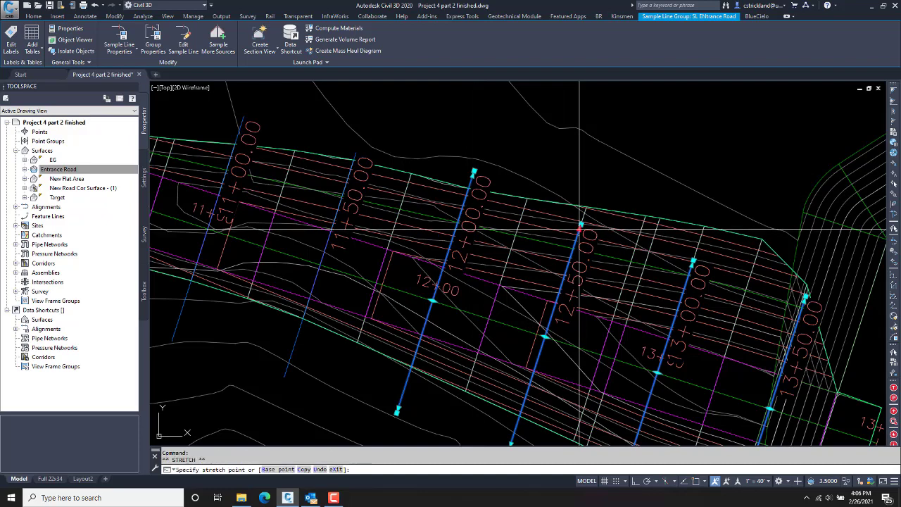
{"action": "left_click", "coordinate": [694, 262]}
{"action": "left_click", "coordinate": [717, 213]}
{"action": "middle_click_drag", "start_coordinate": [809, 298], "coordinate": [696, 258]}
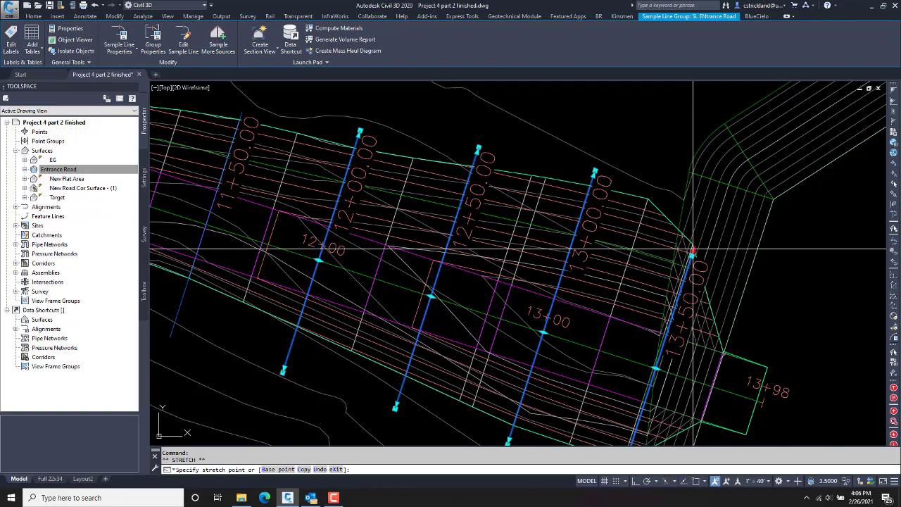
{"action": "scroll", "coordinate": [604, 162], "scroll_direction": "down", "scroll_amount": 5}
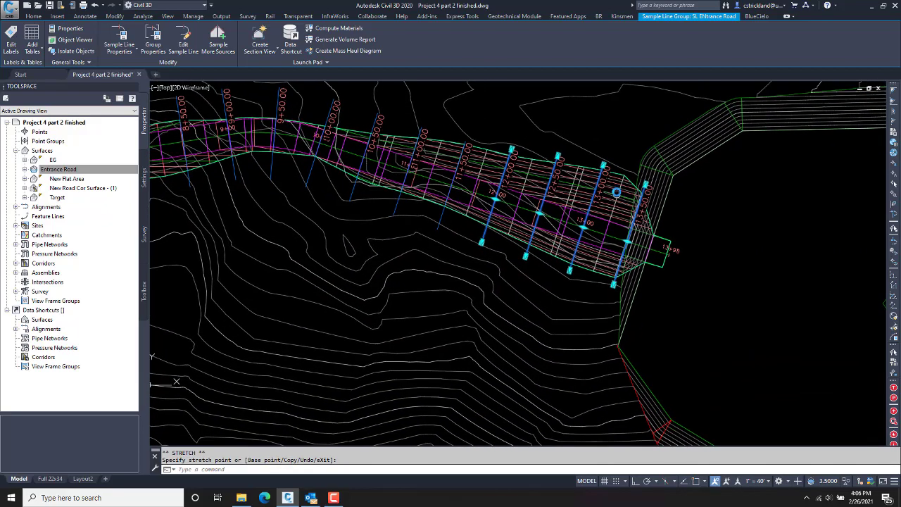
{"action": "key", "text": "Escape"}
{"action": "key", "text": "Escape"}
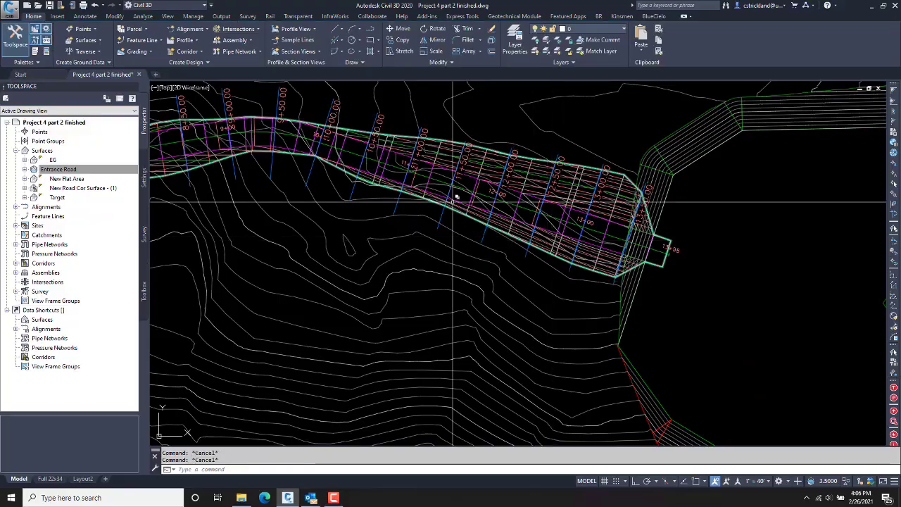
{"action": "scroll", "coordinate": [505, 212], "scroll_direction": "down", "scroll_amount": 5}
{"action": "scroll", "coordinate": [505, 212], "scroll_direction": "down", "scroll_amount": 6}
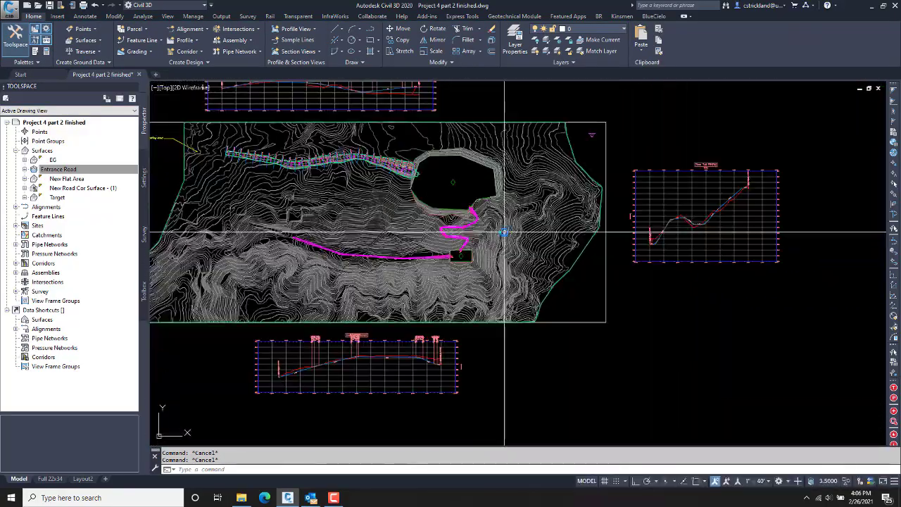
Step: Start Create Multiple Views with alignment Entrance Road, sample line group SL ENtrance Road and style Road Section
{"action": "middle_click_drag", "start_coordinate": [505, 232], "coordinate": [435, 192]}
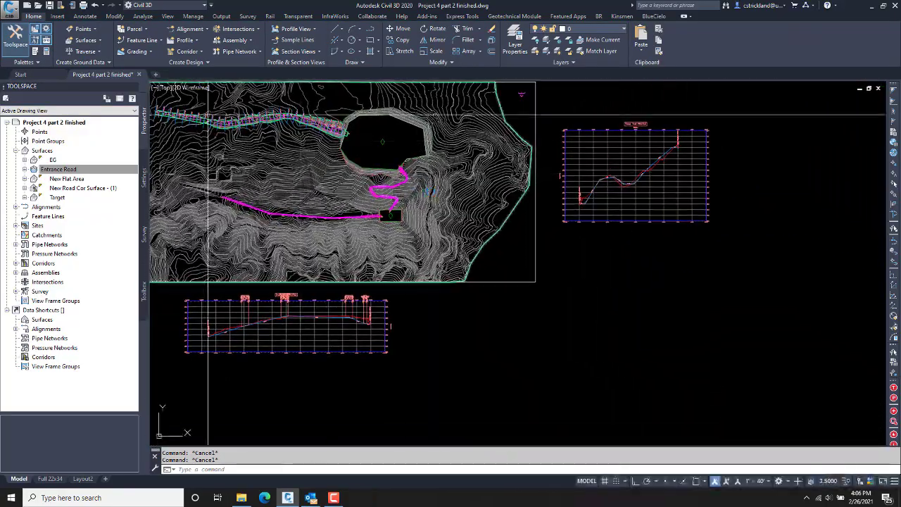
{"action": "left_click", "coordinate": [298, 53]}
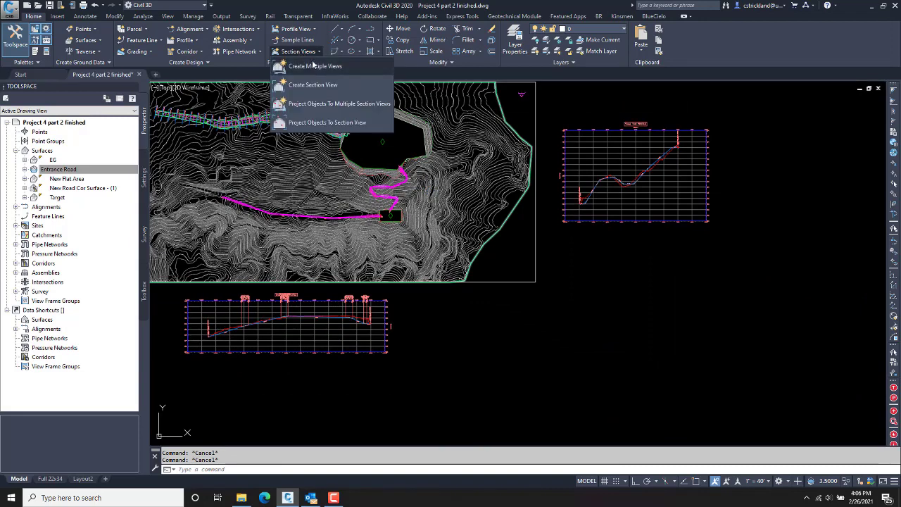
{"action": "left_click", "coordinate": [304, 65]}
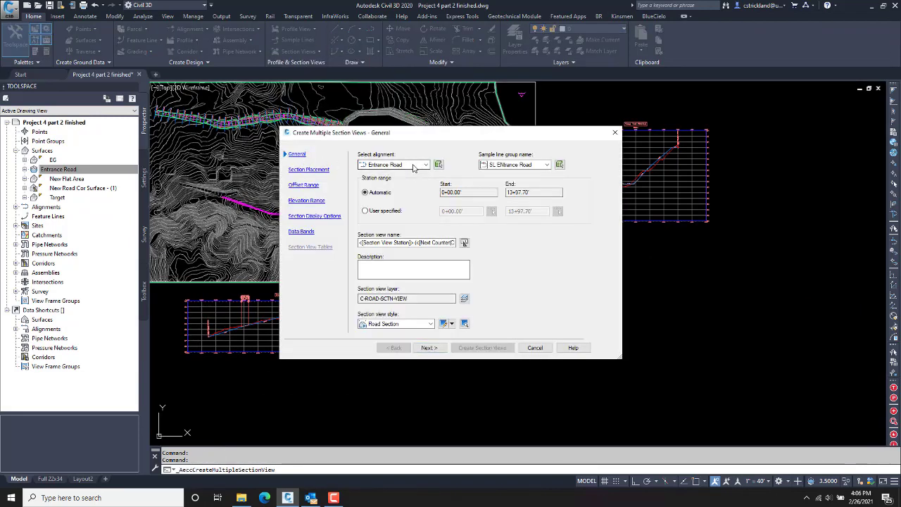
{"action": "left_click", "coordinate": [415, 165]}
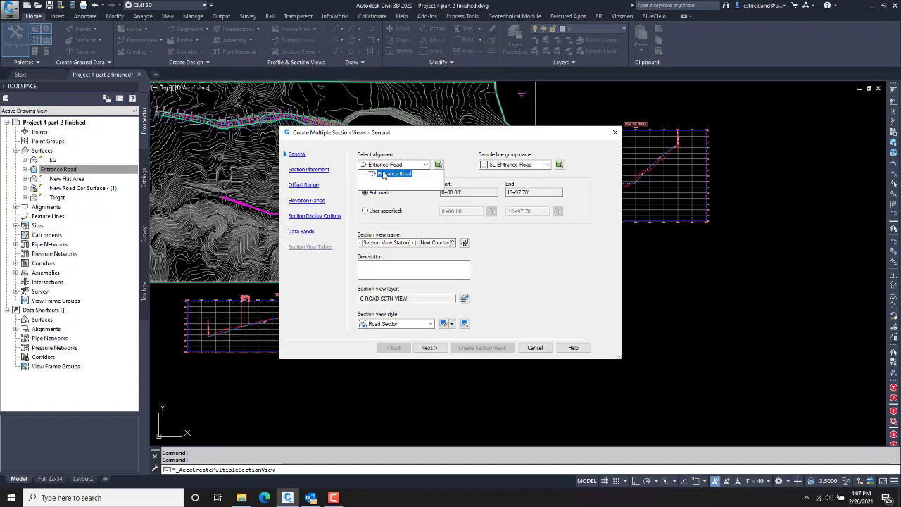
{"action": "left_click", "coordinate": [393, 173]}
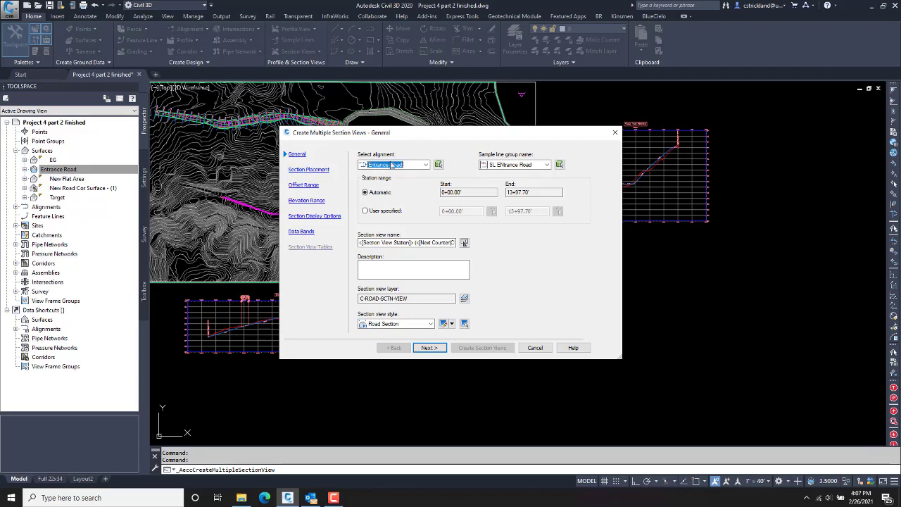
{"action": "left_click", "coordinate": [549, 164]}
{"action": "left_click", "coordinate": [510, 163]}
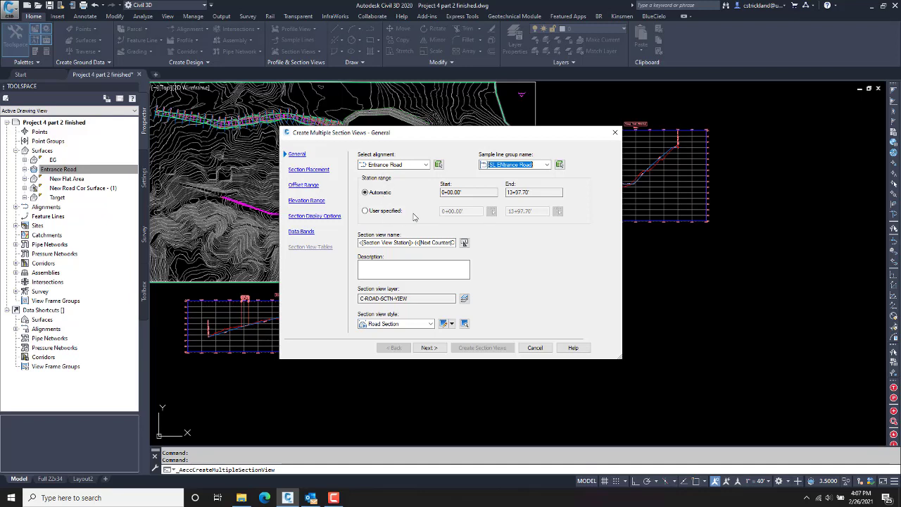
{"action": "left_click", "coordinate": [408, 323]}
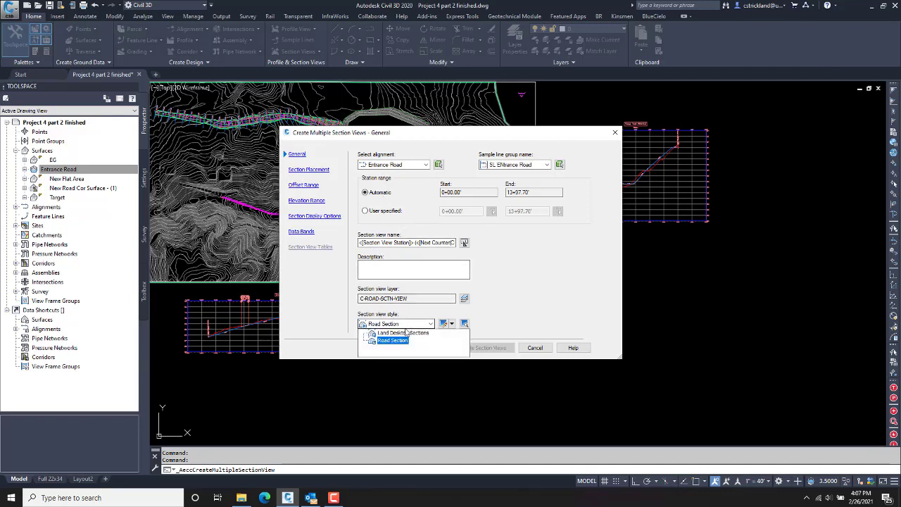
{"action": "left_click", "coordinate": [394, 340]}
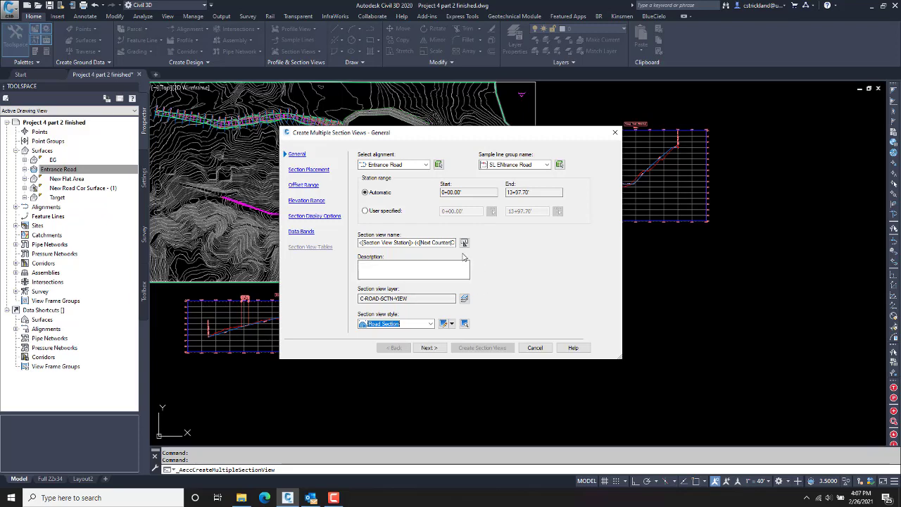
{"action": "left_click", "coordinate": [300, 172]}
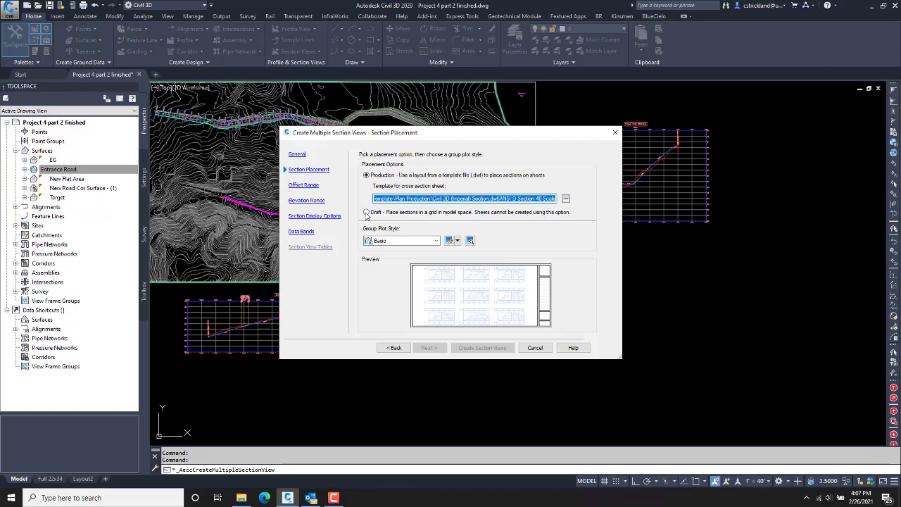
Step: Choose Draft placement, keep the Basic group plot style, and open Basic for editing
{"action": "left_click", "coordinate": [365, 212]}
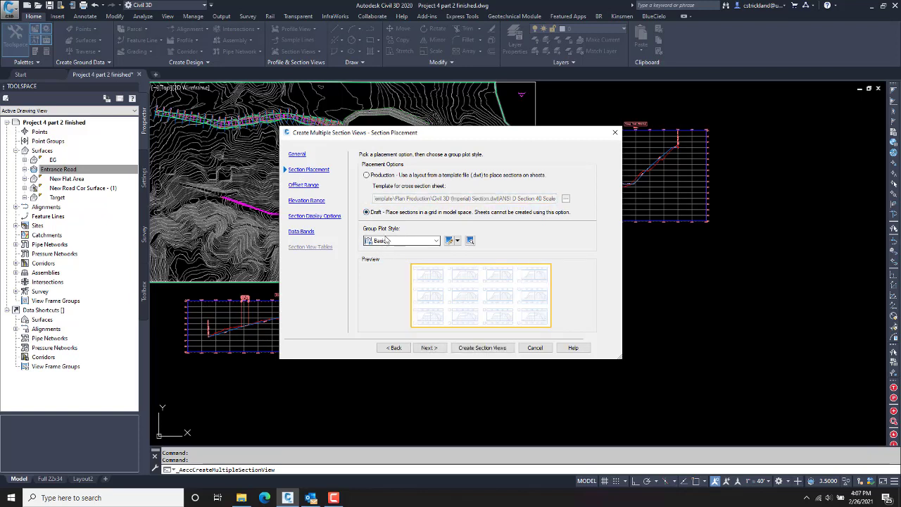
{"action": "left_click", "coordinate": [405, 243]}
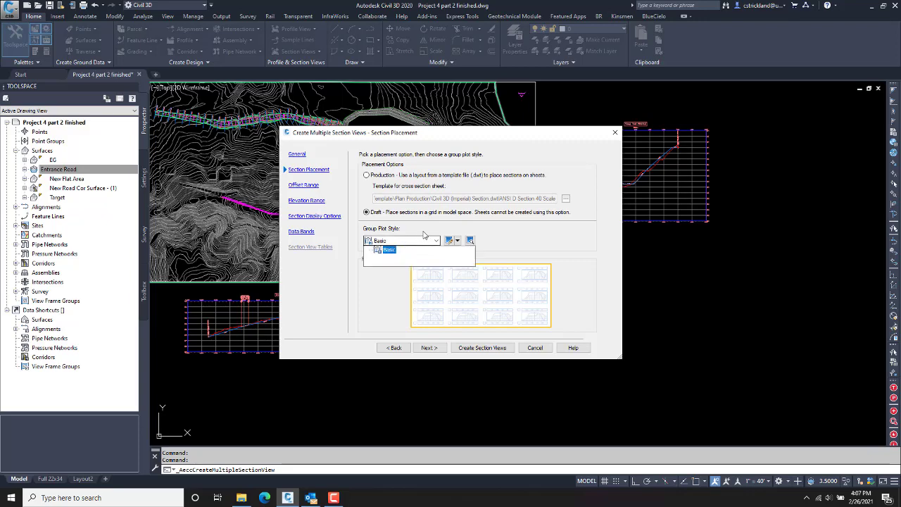
{"action": "left_click", "coordinate": [434, 240]}
{"action": "left_click", "coordinate": [457, 242]}
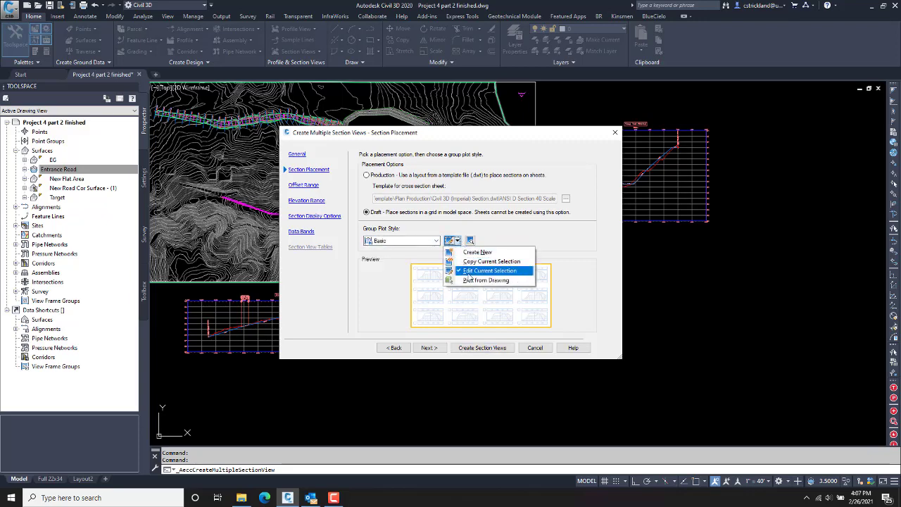
{"action": "left_click", "coordinate": [469, 273]}
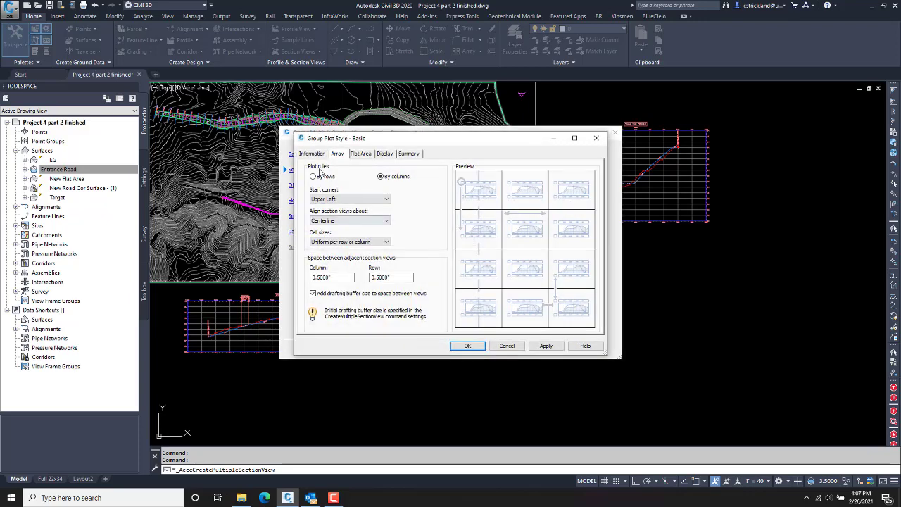
Step: Review the Basic style's Array, Plot Area, Display, Summary and Information tabs, then accept it
{"action": "left_click", "coordinate": [314, 201]}
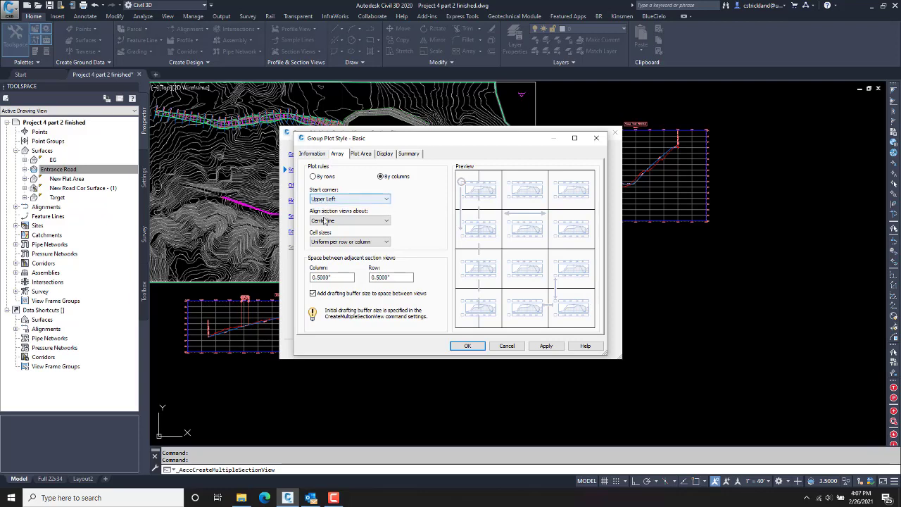
{"action": "left_click", "coordinate": [359, 154]}
{"action": "left_click", "coordinate": [387, 153]}
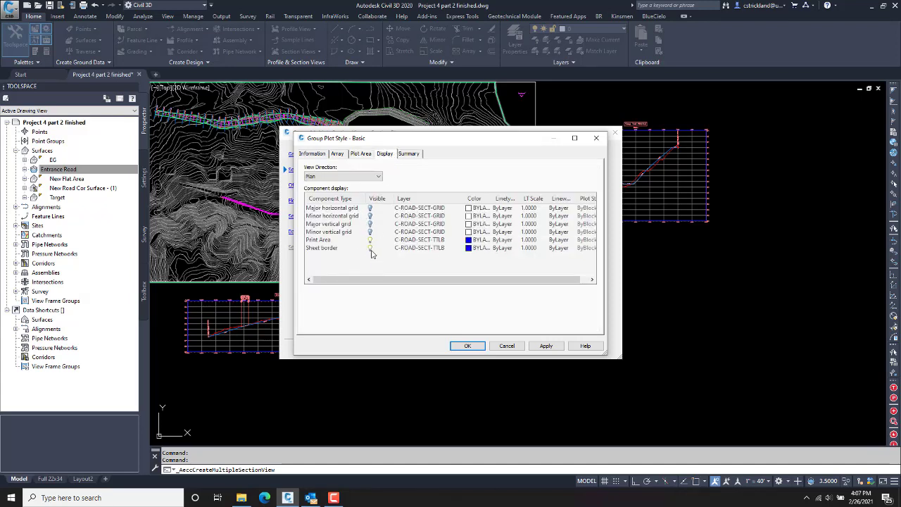
{"action": "left_click", "coordinate": [371, 241]}
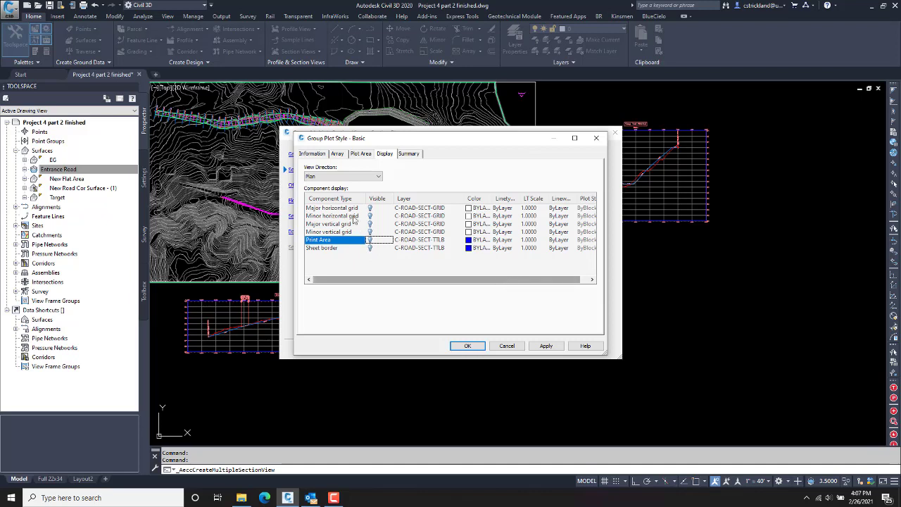
{"action": "left_click", "coordinate": [410, 154]}
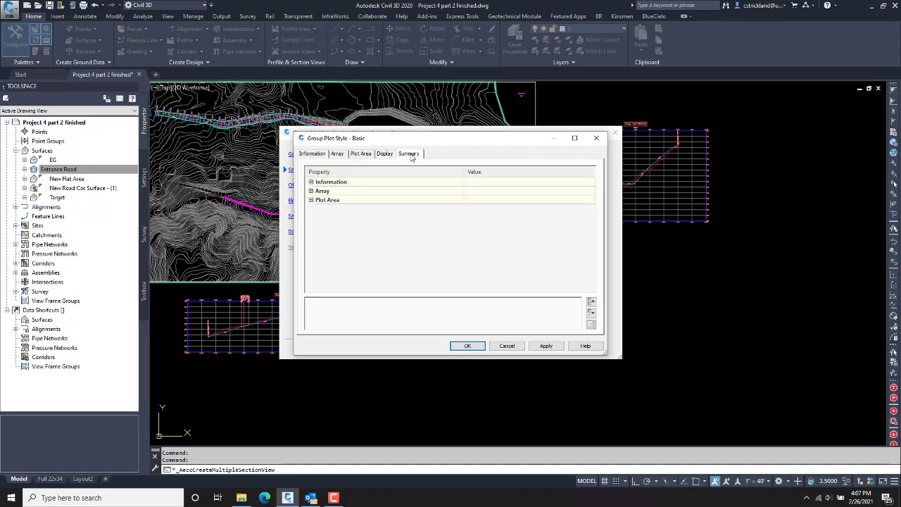
{"action": "left_click", "coordinate": [312, 154]}
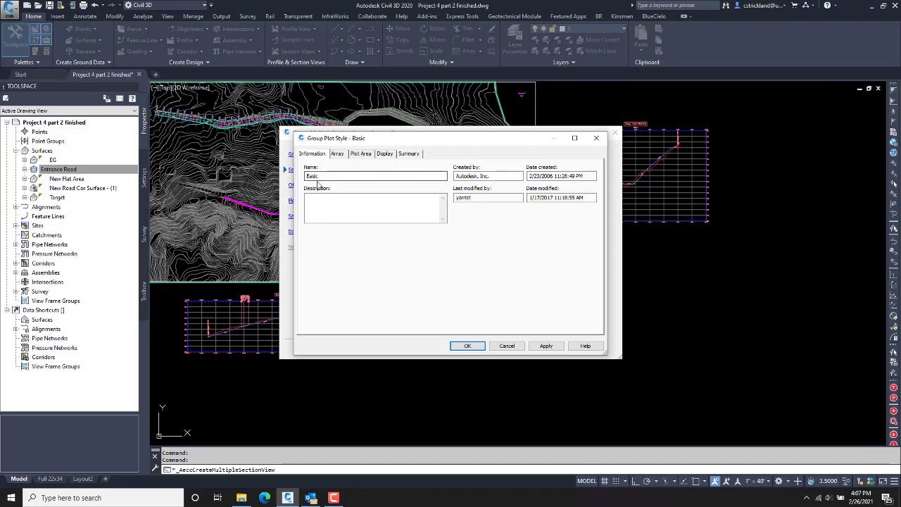
{"action": "left_click", "coordinate": [468, 345]}
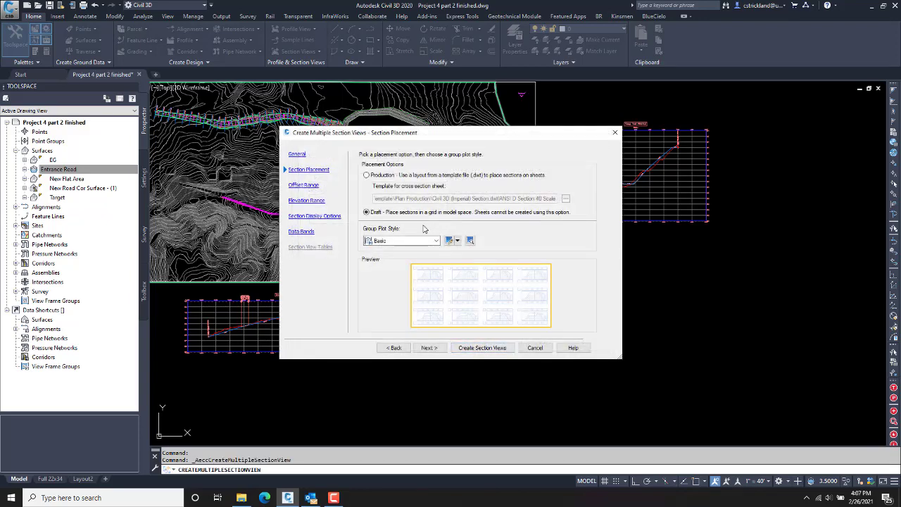
Step: Step through offset, elevation and display pages, set the band set to <none>, and create the section views
{"action": "left_click", "coordinate": [302, 186]}
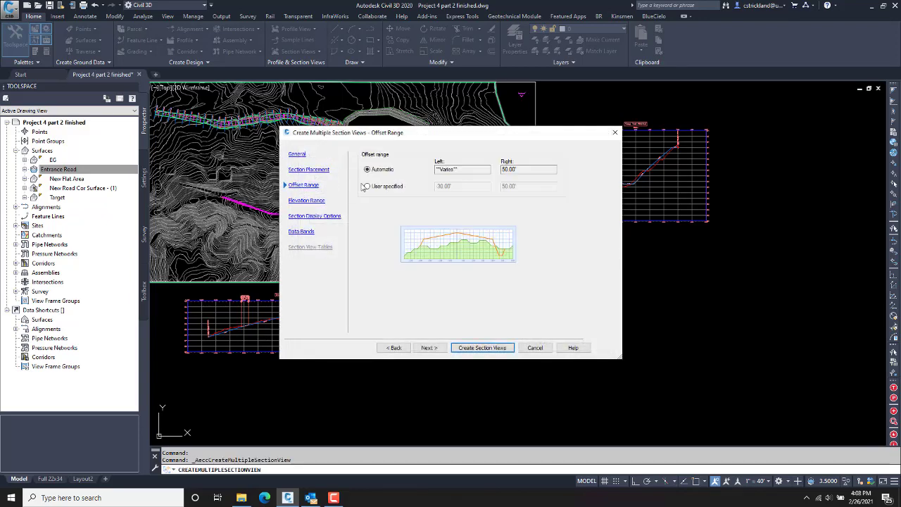
{"action": "left_click", "coordinate": [312, 200]}
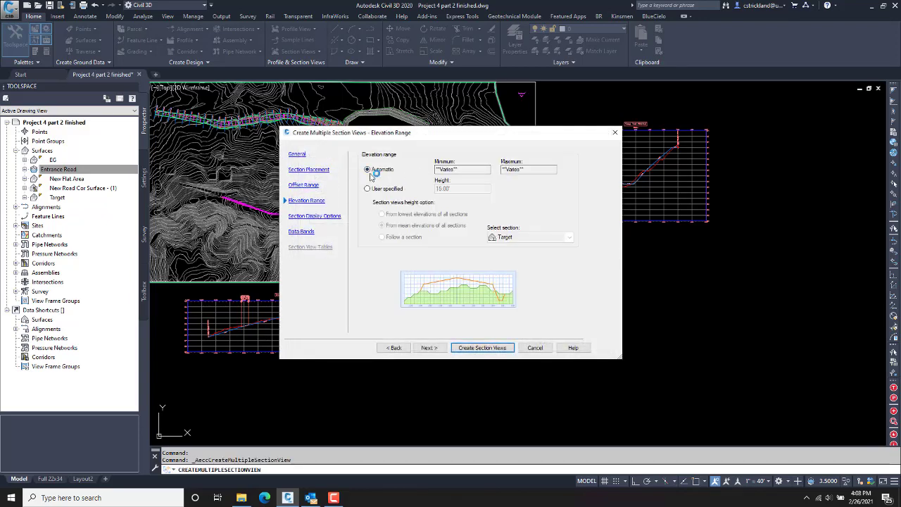
{"action": "left_click", "coordinate": [310, 216]}
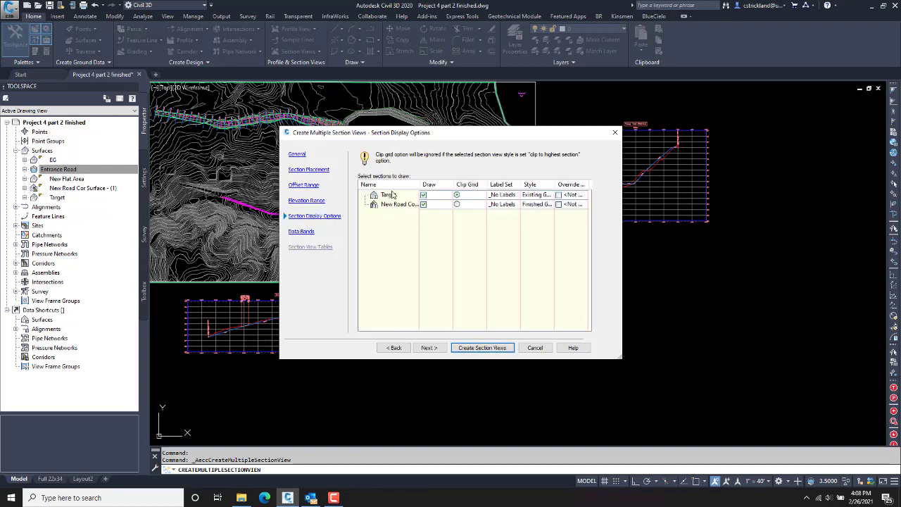
{"action": "left_click", "coordinate": [303, 232]}
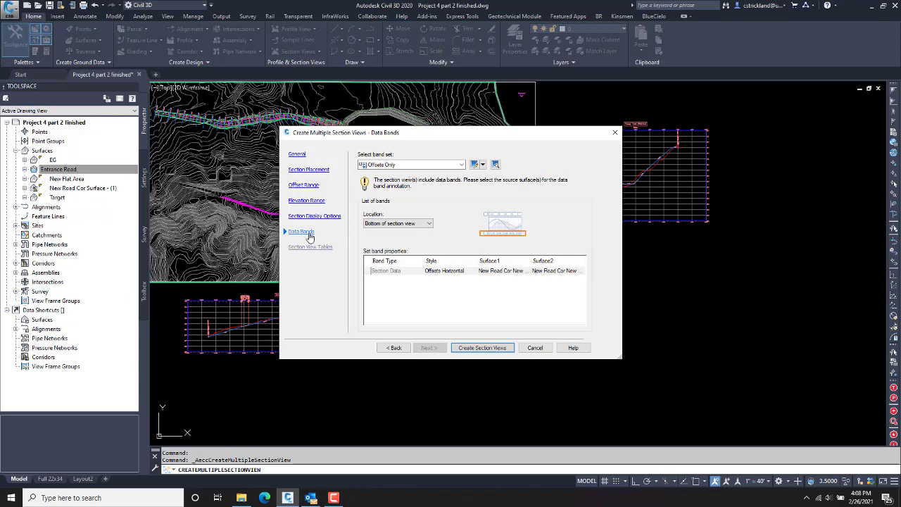
{"action": "left_click", "coordinate": [398, 166]}
{"action": "left_click", "coordinate": [386, 174]}
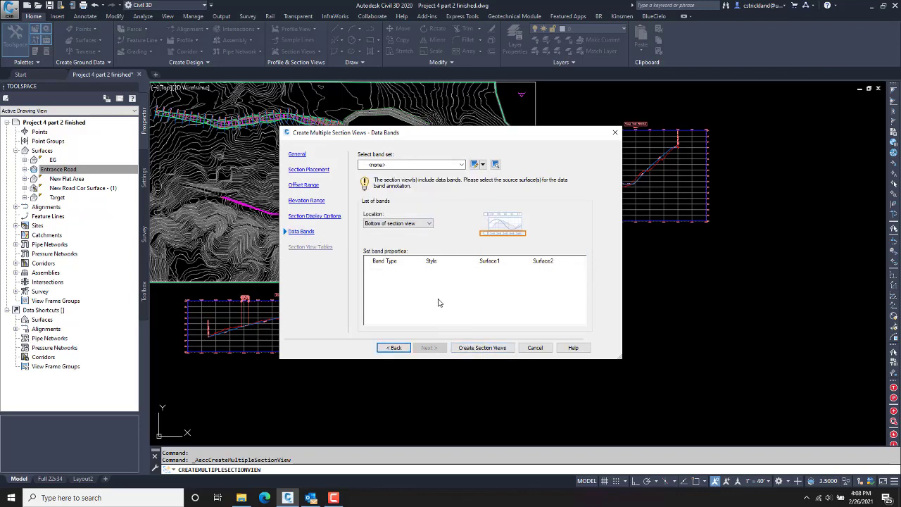
{"action": "left_click", "coordinate": [482, 348]}
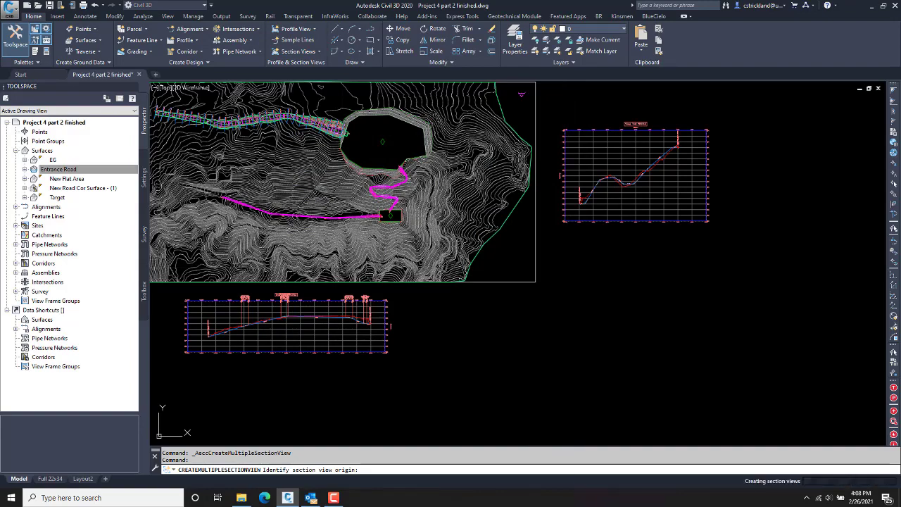
Step: Place the section view grid to the right of the plan and bring it into view
{"action": "left_click", "coordinate": [566, 271]}
{"action": "scroll", "coordinate": [610, 299], "scroll_direction": "up", "scroll_amount": 4}
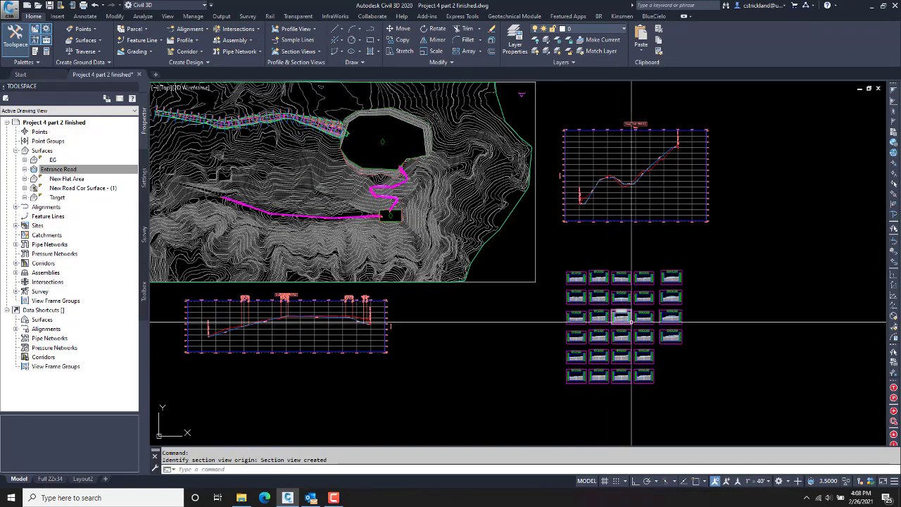
{"action": "middle_click_drag", "start_coordinate": [633, 322], "coordinate": [534, 251]}
{"action": "scroll", "coordinate": [534, 252], "scroll_direction": "up", "scroll_amount": 5}
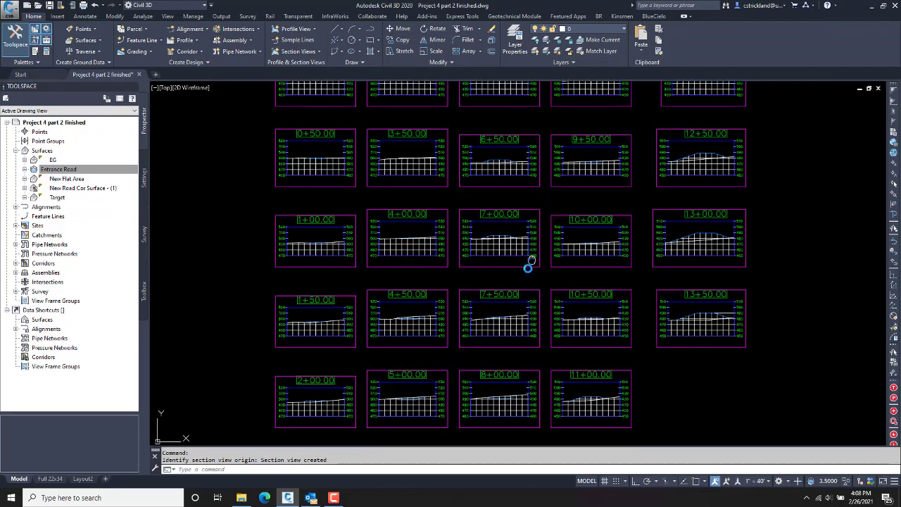
{"action": "left_click_drag", "start_coordinate": [499, 269], "coordinate": [694, 256]}
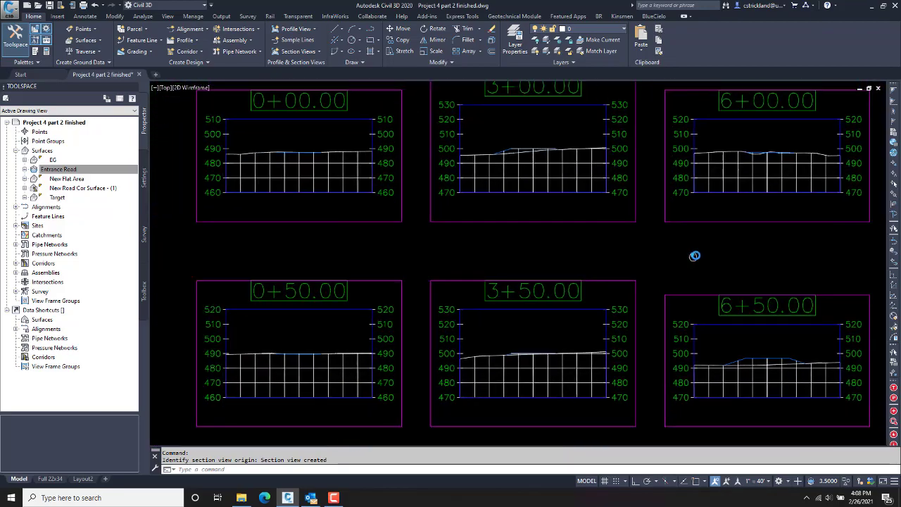
{"action": "middle_click_drag", "start_coordinate": [694, 256], "coordinate": [709, 254]}
{"action": "scroll", "coordinate": [710, 255], "scroll_direction": "down", "scroll_amount": 2}
{"action": "middle_click_drag", "start_coordinate": [597, 262], "coordinate": [462, 228]}
{"action": "scroll", "coordinate": [462, 227], "scroll_direction": "up", "scroll_amount": 8}
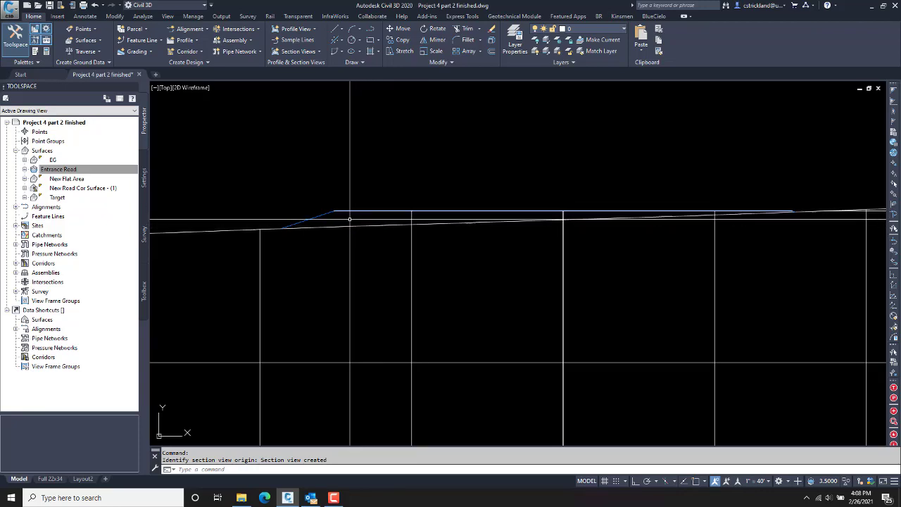
{"action": "scroll", "coordinate": [553, 274], "scroll_direction": "down", "scroll_amount": 2}
Step: Inspect the 4+00, 7+00 and 10+00 section views around 7+50.00, then end the command
{"action": "middle_click_drag", "start_coordinate": [693, 289], "coordinate": [370, 195]}
{"action": "scroll", "coordinate": [534, 250], "scroll_direction": "down", "scroll_amount": 2}
{"action": "middle_click_drag", "start_coordinate": [534, 250], "coordinate": [298, 189]}
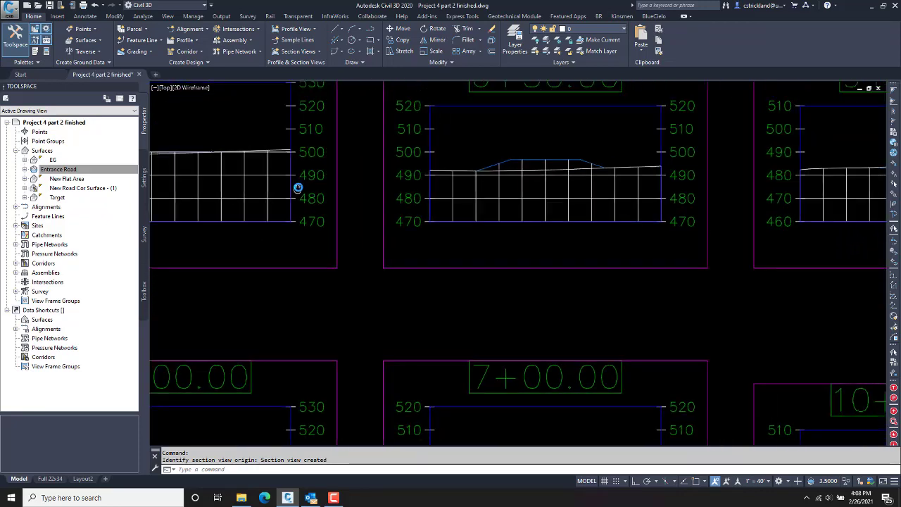
{"action": "middle_click_drag", "start_coordinate": [511, 427], "coordinate": [498, 213]}
{"action": "scroll", "coordinate": [550, 267], "scroll_direction": "down", "scroll_amount": 1}
{"action": "scroll", "coordinate": [550, 267], "scroll_direction": "down", "scroll_amount": 1}
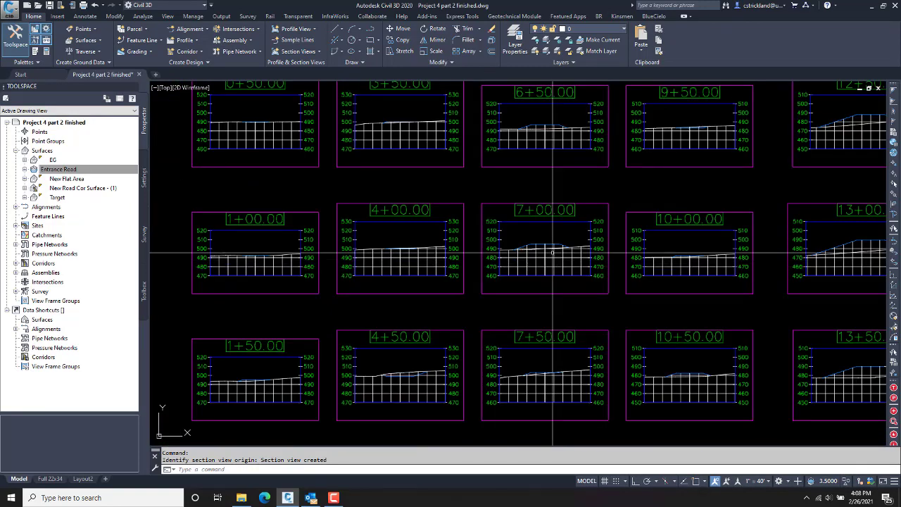
{"action": "middle_click_drag", "start_coordinate": [544, 234], "coordinate": [591, 192]}
{"action": "scroll", "coordinate": [600, 336], "scroll_direction": "up", "scroll_amount": 2}
{"action": "scroll", "coordinate": [600, 336], "scroll_direction": "up", "scroll_amount": 4}
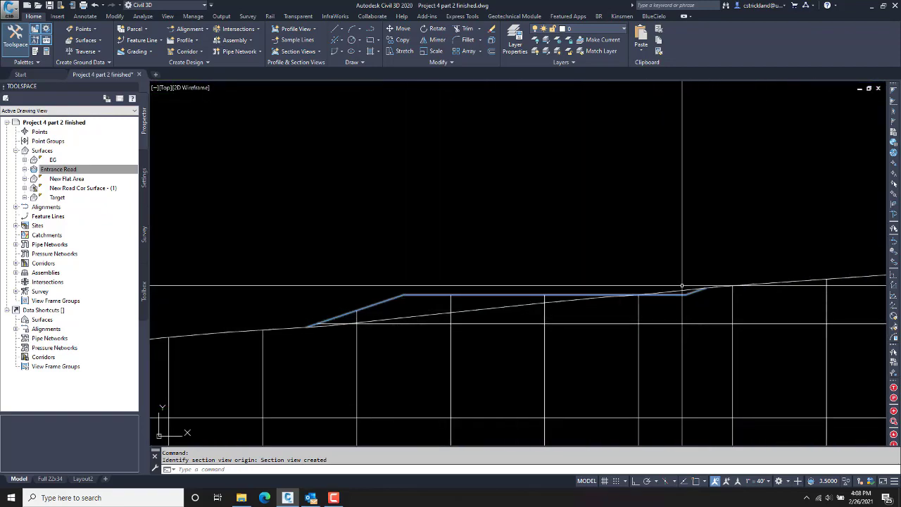
{"action": "scroll", "coordinate": [644, 270], "scroll_direction": "down", "scroll_amount": 4}
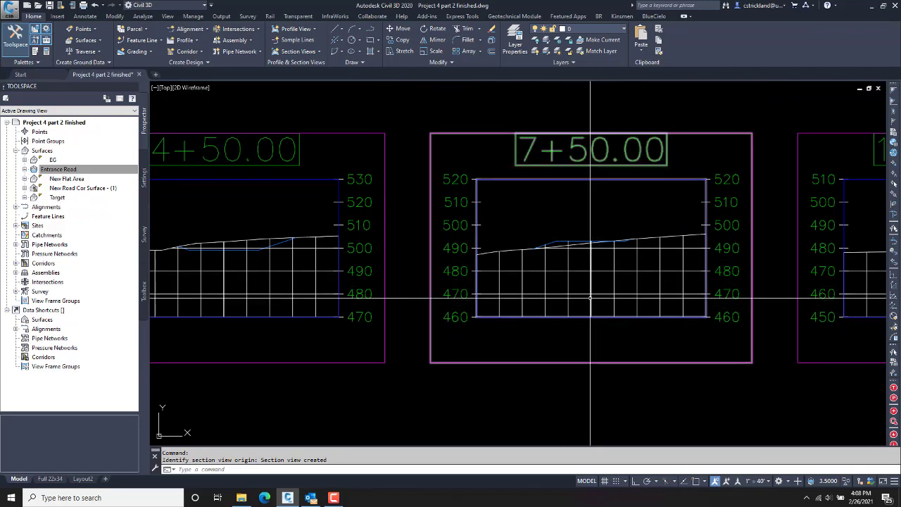
{"action": "key", "text": "Escape"}
{"action": "key", "text": "Escape"}
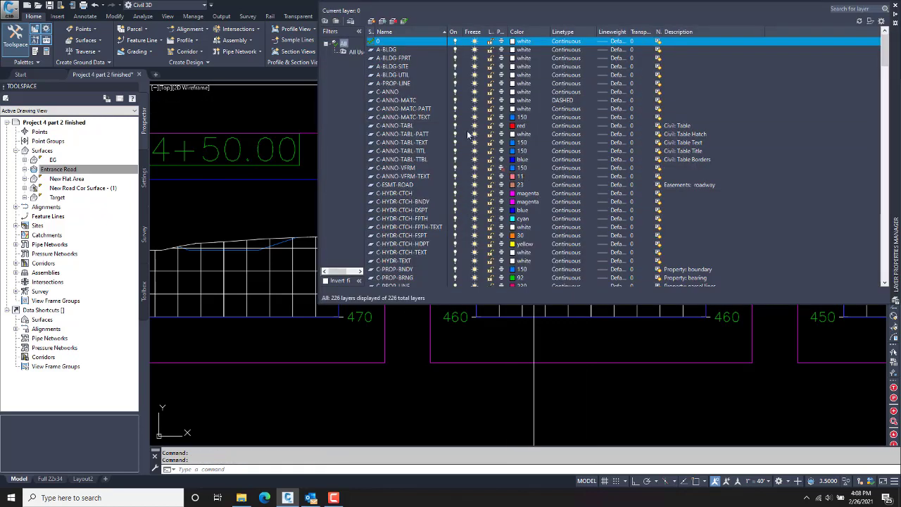
Step: Filter layers by 'grid' and set all grid layers, including C-ROAD-SECT-GRID, to colour 252
{"action": "left_click", "coordinate": [847, 8]}
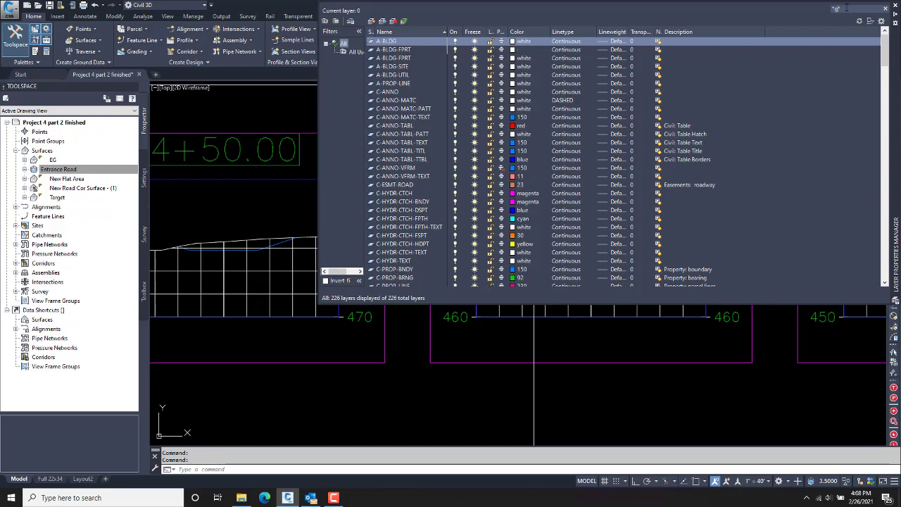
{"action": "type", "text": "grid*"}
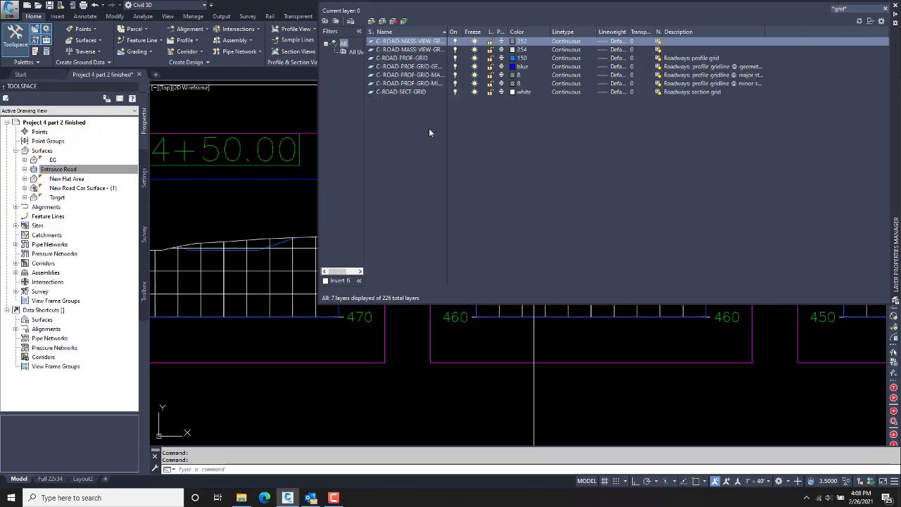
{"action": "left_click_drag", "start_coordinate": [429, 132], "coordinate": [445, 49]}
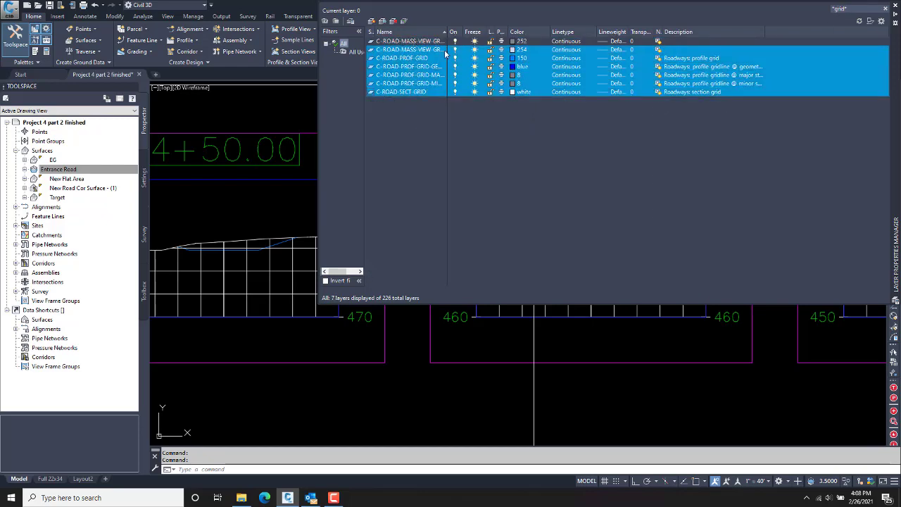
{"action": "left_click", "coordinate": [516, 52]}
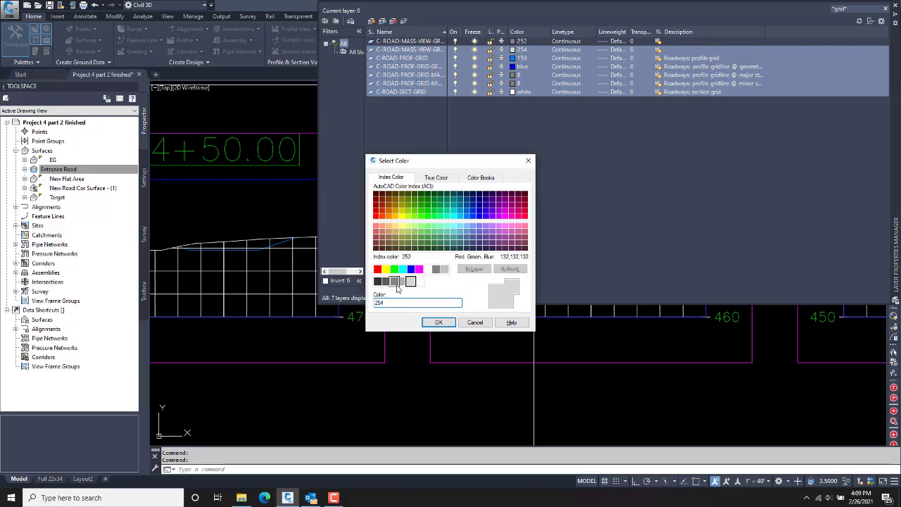
{"action": "left_click", "coordinate": [396, 282]}
{"action": "left_click", "coordinate": [435, 323]}
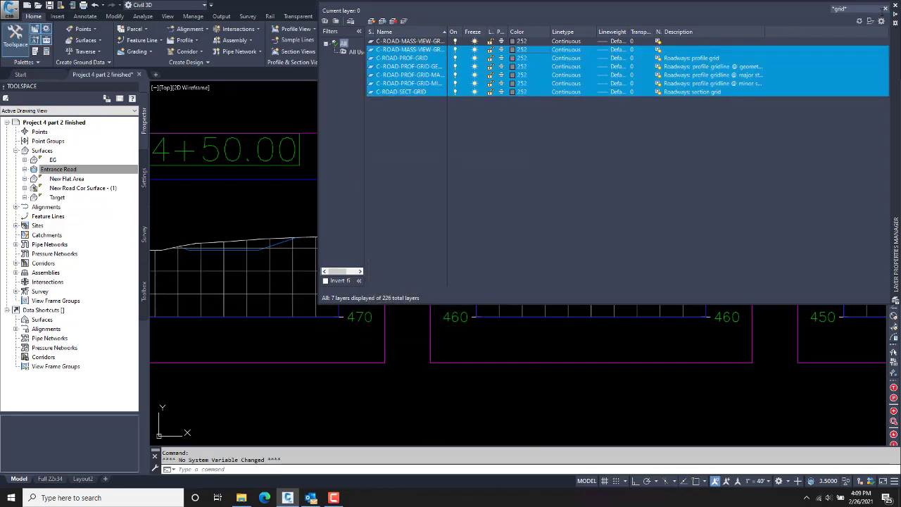
{"action": "left_click", "coordinate": [885, 8]}
{"action": "left_click", "coordinate": [895, 6]}
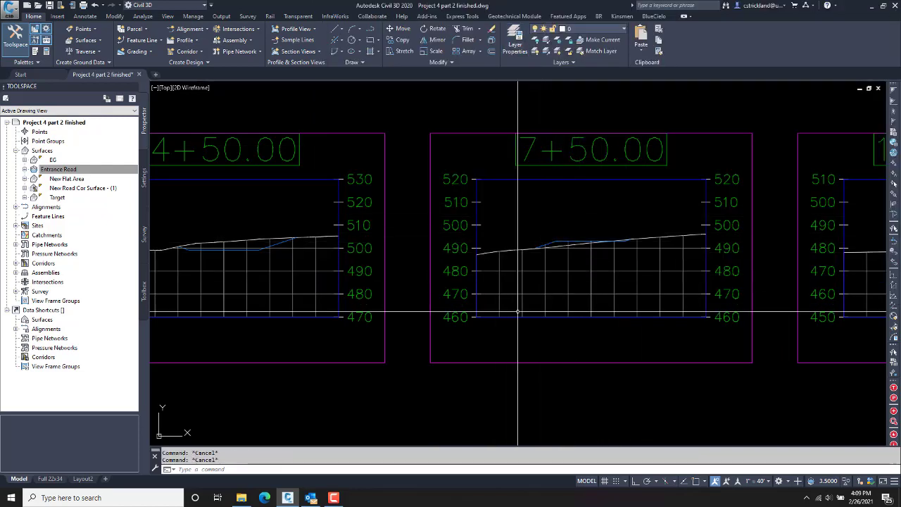
Step: Select section view 7+50.00 and open its Road Section view style for editing
{"action": "left_click", "coordinate": [551, 325]}
{"action": "left_click", "coordinate": [533, 313]}
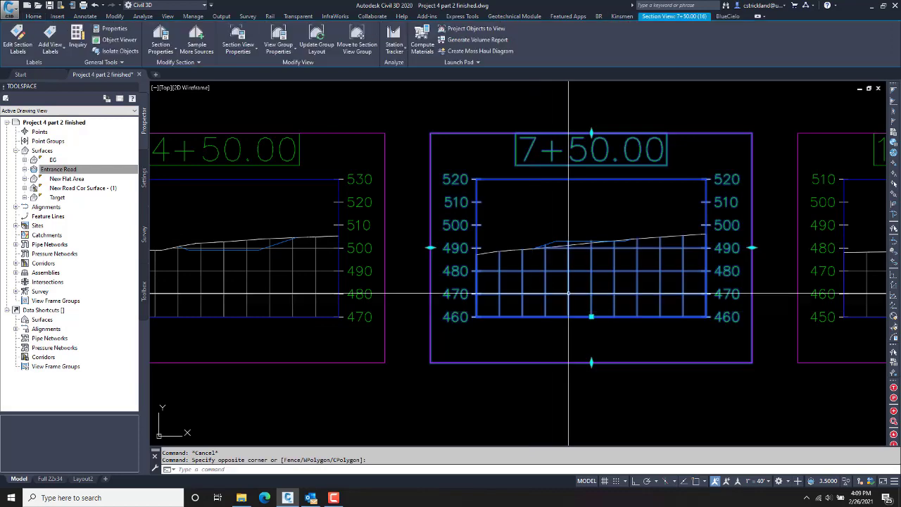
{"action": "right_click", "coordinate": [543, 99]}
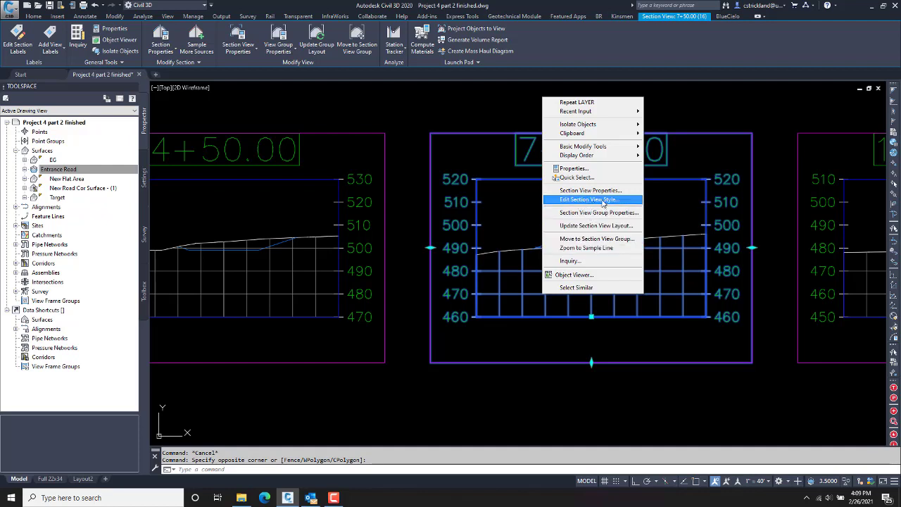
{"action": "left_click", "coordinate": [604, 202]}
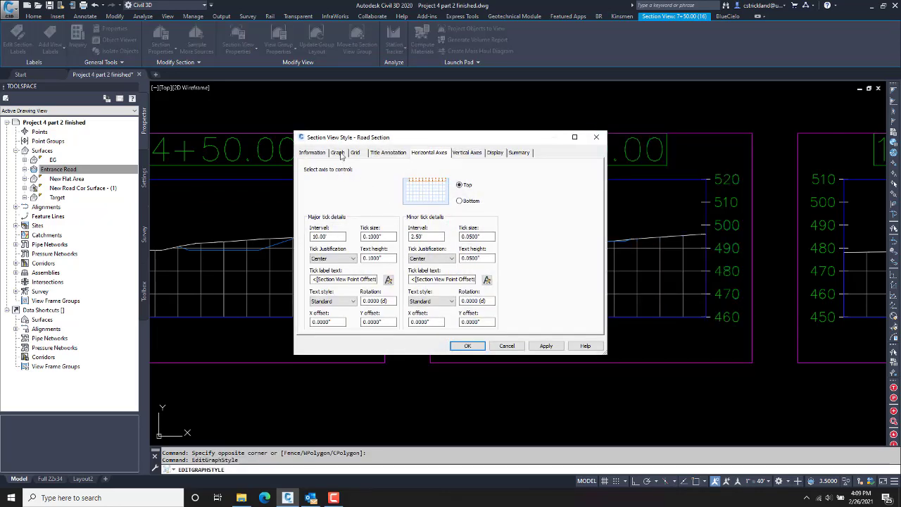
Step: Turn off horizontal and vertical grid clipping and set padding above maximum elevation and below datum to 1
{"action": "left_click", "coordinate": [339, 154]}
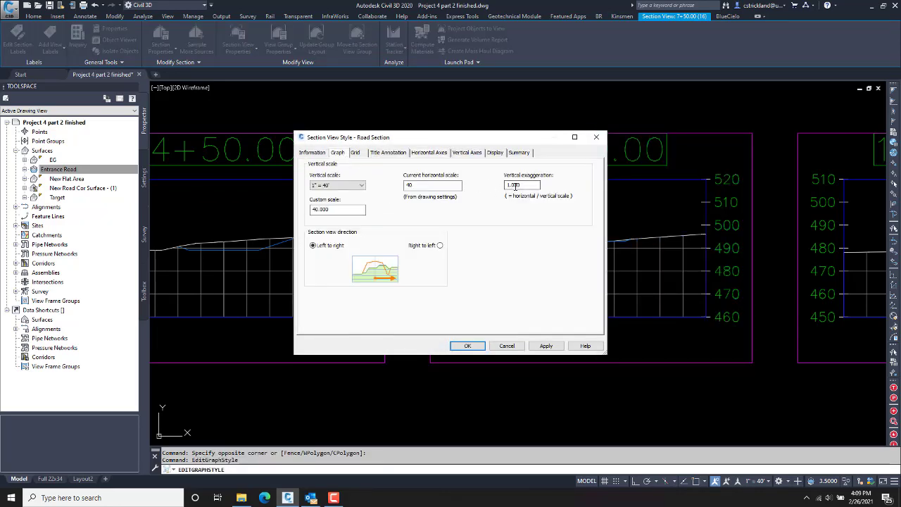
{"action": "left_click", "coordinate": [355, 153]}
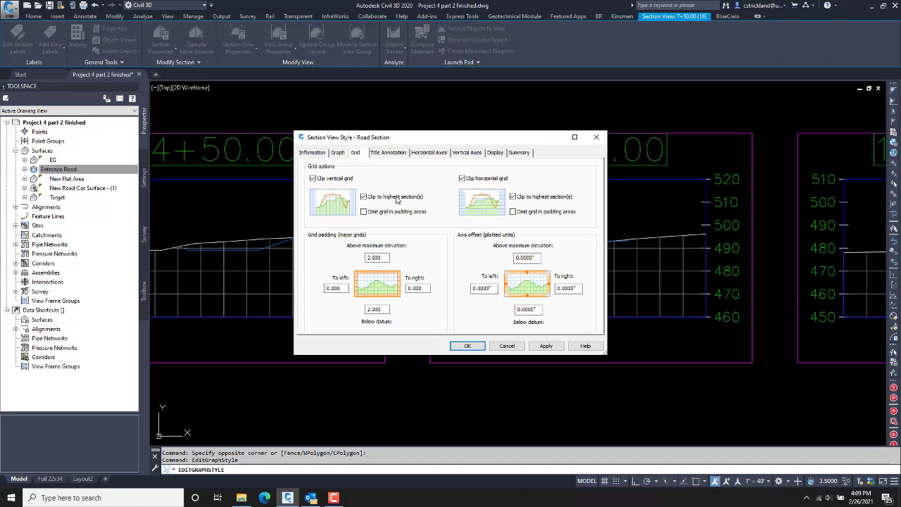
{"action": "left_click", "coordinate": [463, 179]}
{"action": "left_click", "coordinate": [314, 179]}
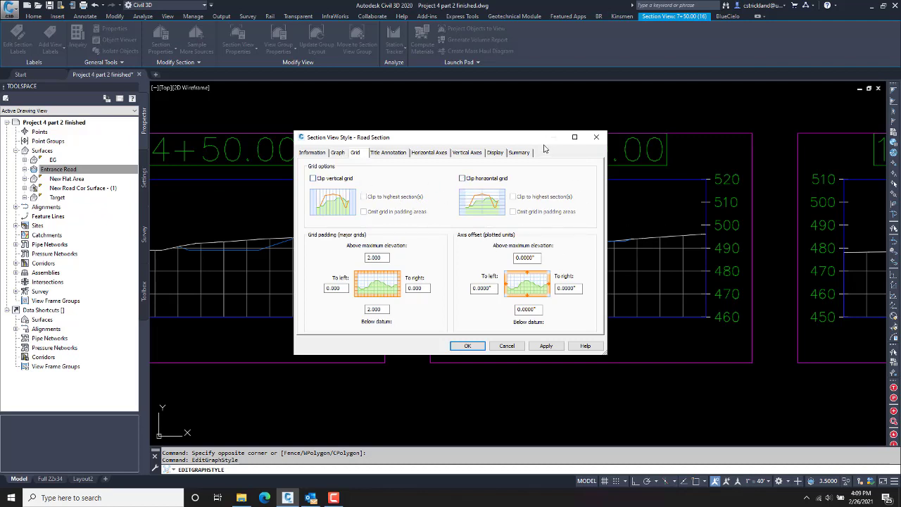
{"action": "left_click_drag", "start_coordinate": [506, 143], "coordinate": [314, 154]}
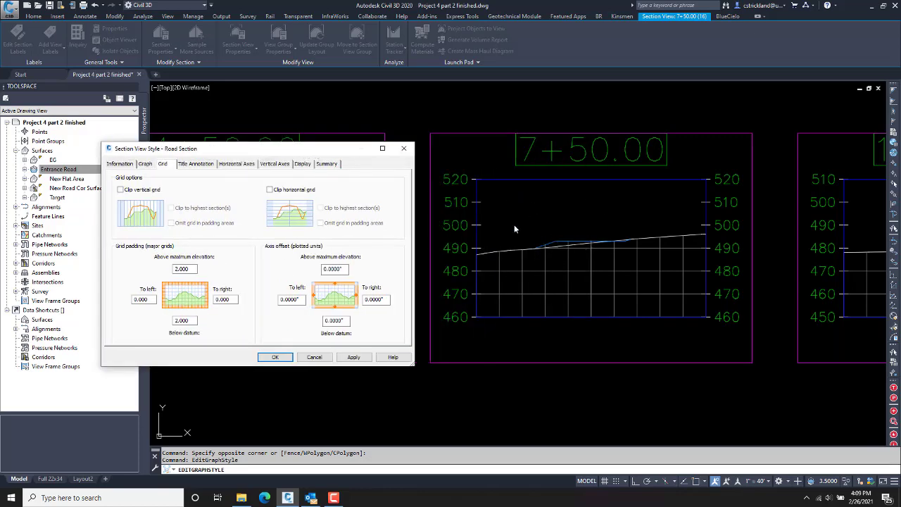
{"action": "left_click_drag", "start_coordinate": [306, 151], "coordinate": [392, 148]}
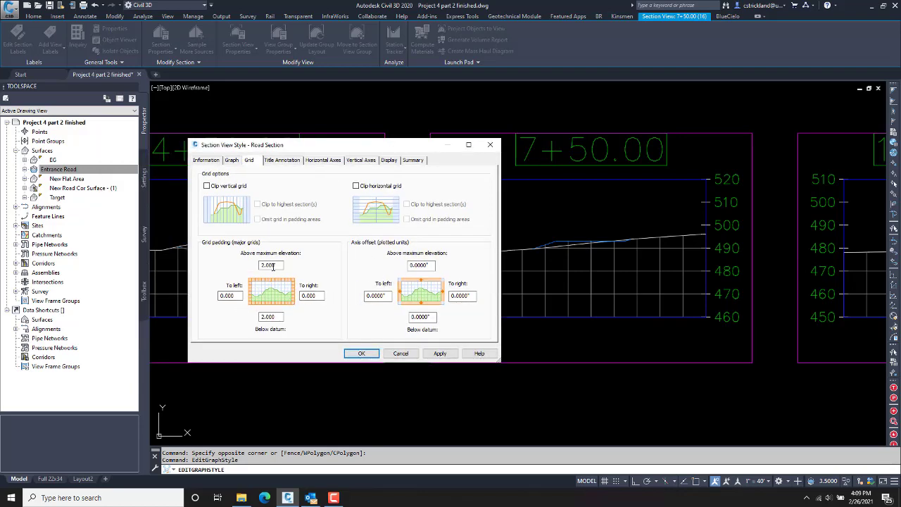
{"action": "left_click_drag", "start_coordinate": [279, 264], "coordinate": [240, 267]}
{"action": "type", "text": "1"}
{"action": "key", "text": "Tab"}
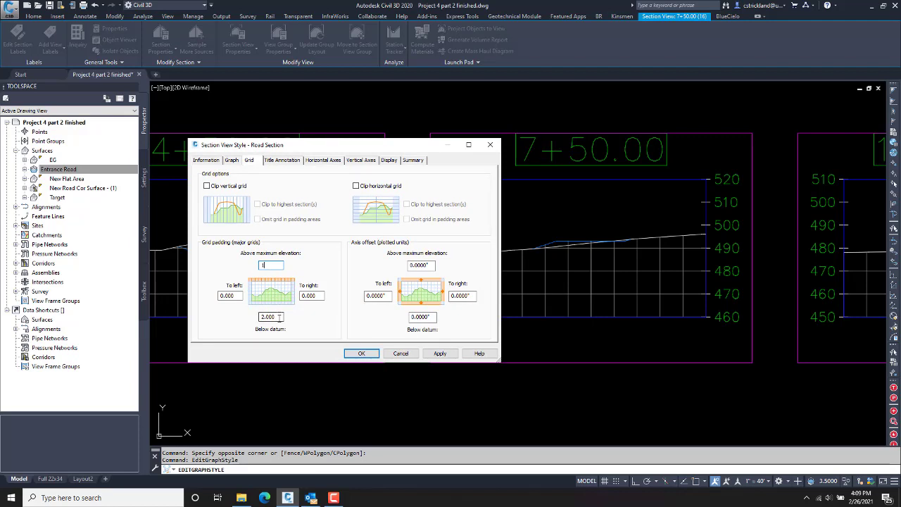
{"action": "type", "text": "1"}
{"action": "left_click", "coordinate": [276, 265]}
Step: On the Display tab, pick Bottom Axis Annotation Major and widen the Component Type column
{"action": "left_click", "coordinate": [389, 160]}
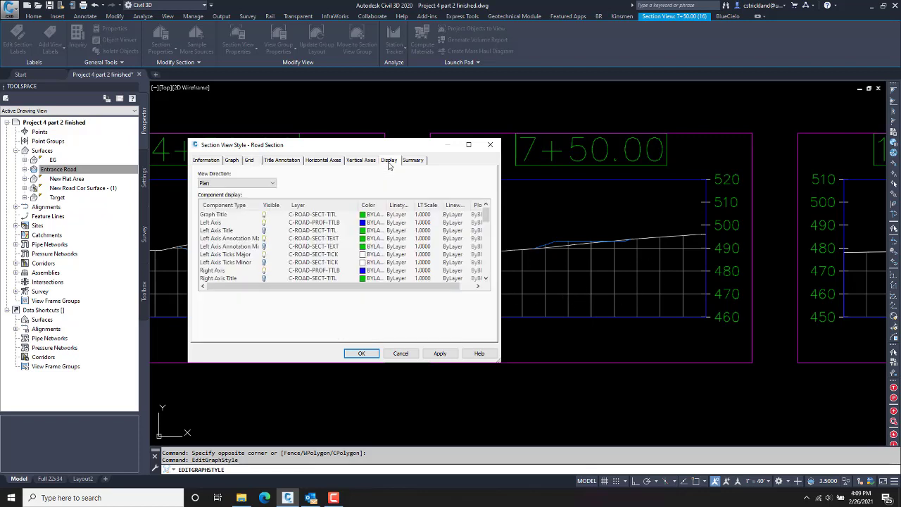
{"action": "scroll", "coordinate": [277, 262], "scroll_direction": "down", "scroll_amount": 10}
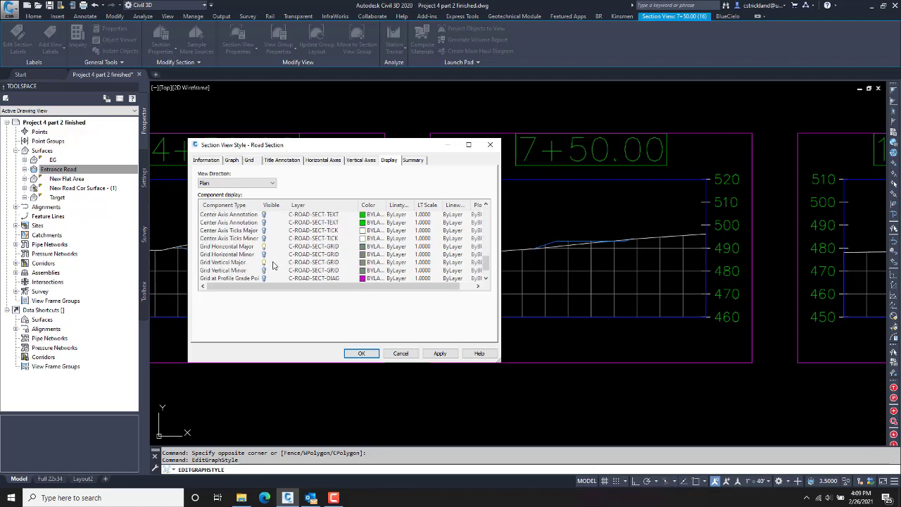
{"action": "left_click", "coordinate": [264, 273]}
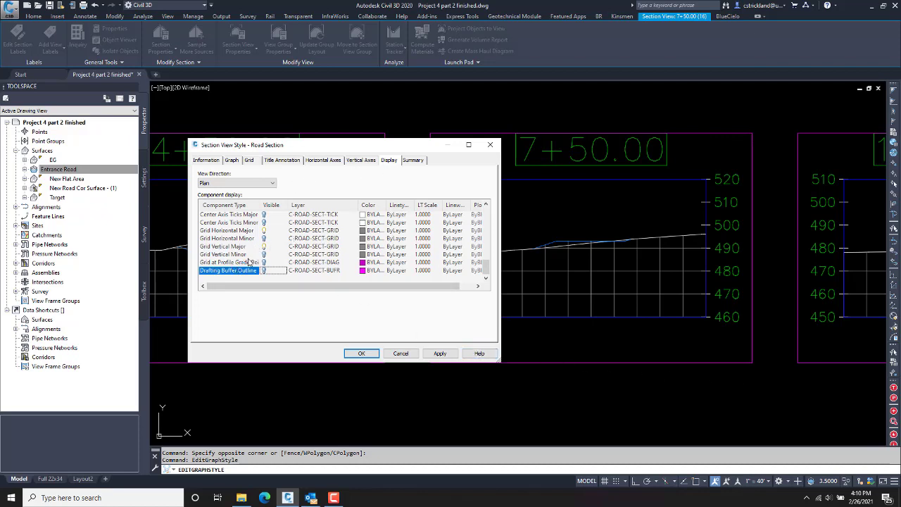
{"action": "scroll", "coordinate": [248, 262], "scroll_direction": "up", "scroll_amount": 5}
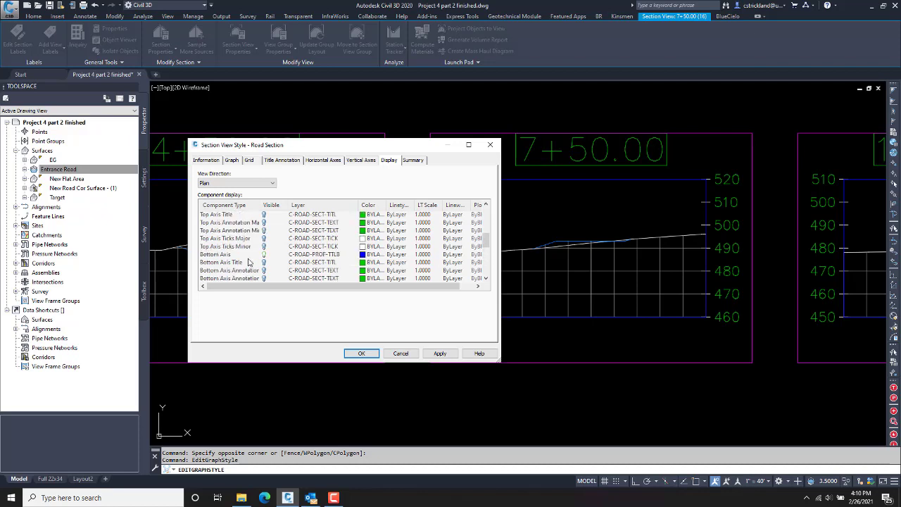
{"action": "scroll", "coordinate": [248, 261], "scroll_direction": "up", "scroll_amount": 5}
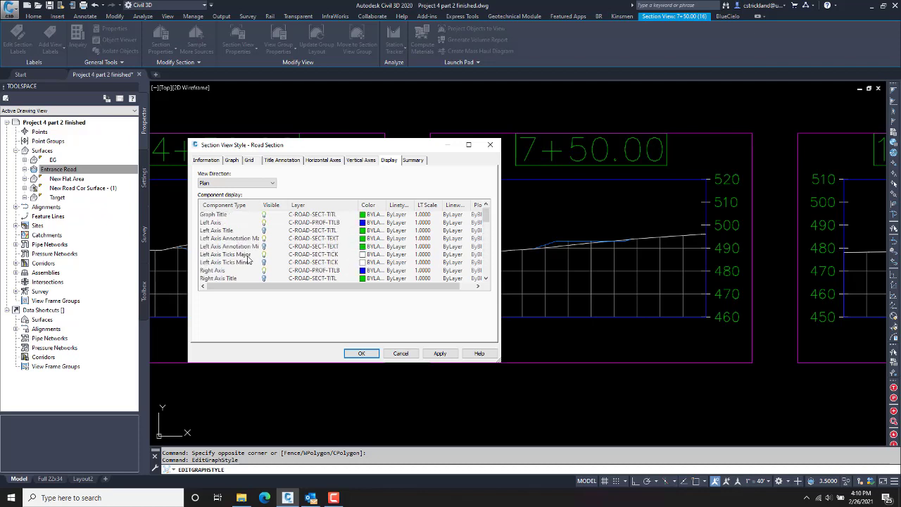
{"action": "scroll", "coordinate": [248, 260], "scroll_direction": "down", "scroll_amount": 2}
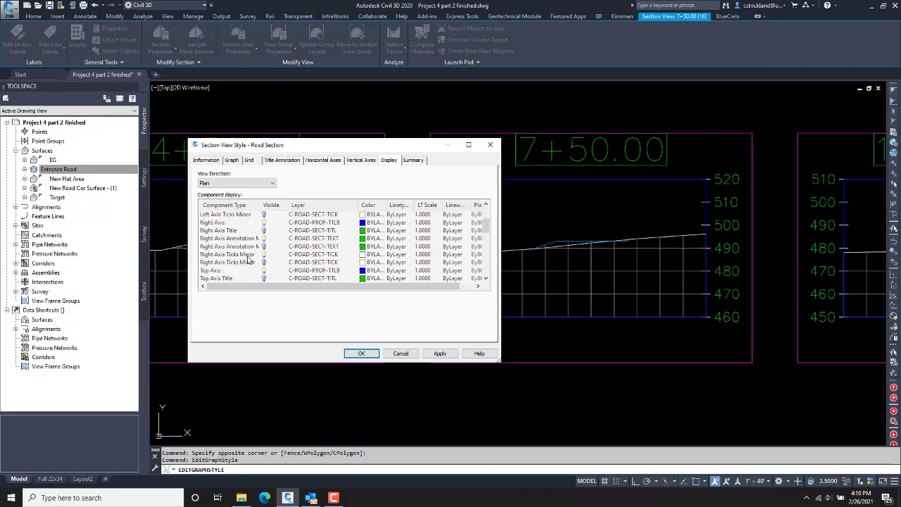
{"action": "scroll", "coordinate": [247, 260], "scroll_direction": "down", "scroll_amount": 4}
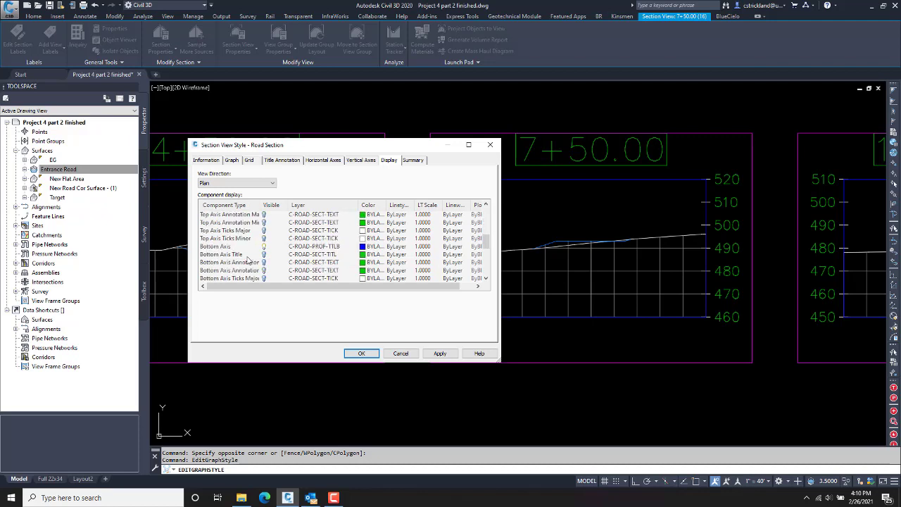
{"action": "left_click", "coordinate": [263, 255]}
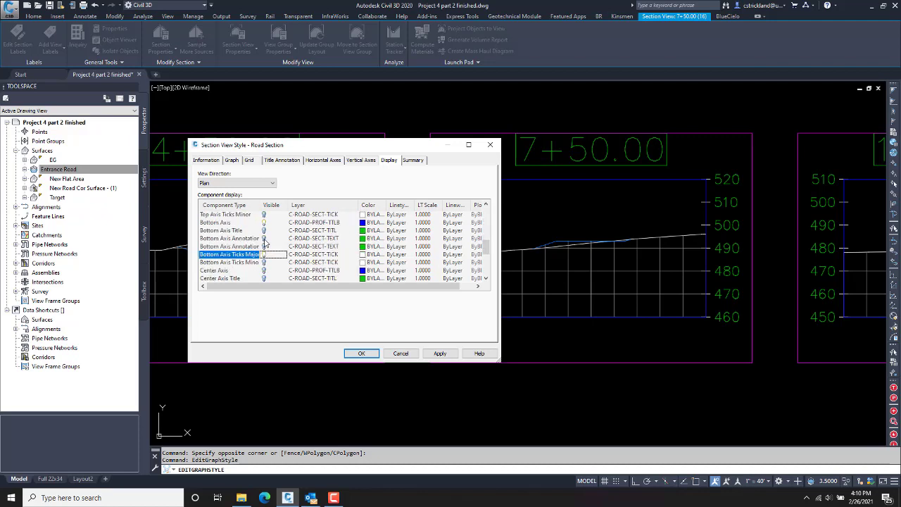
{"action": "left_click", "coordinate": [265, 239]}
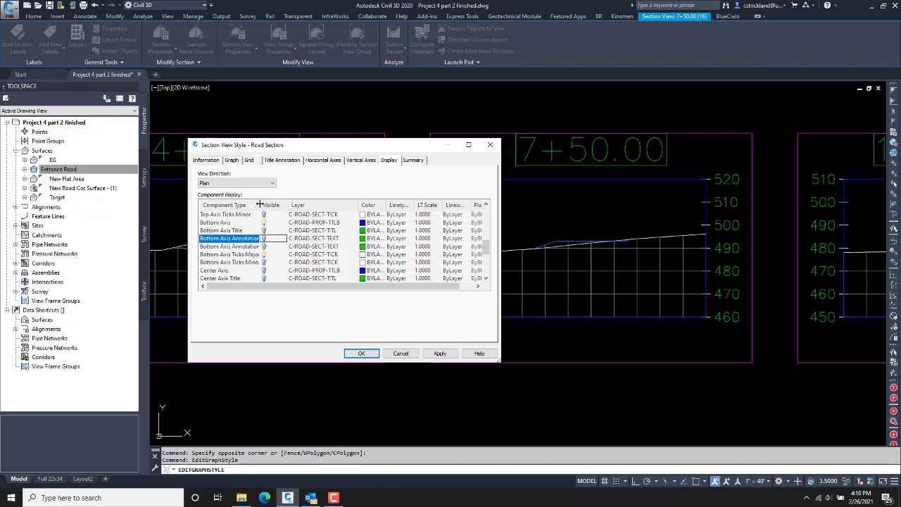
{"action": "left_click_drag", "start_coordinate": [259, 204], "coordinate": [282, 204]}
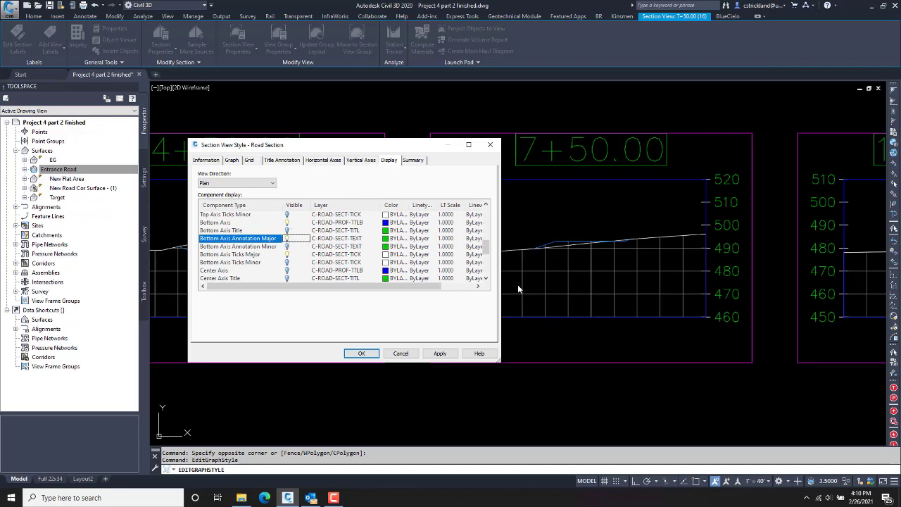
Step: Set the bottom horizontal axis major tick interval to 5
{"action": "left_click", "coordinate": [323, 160]}
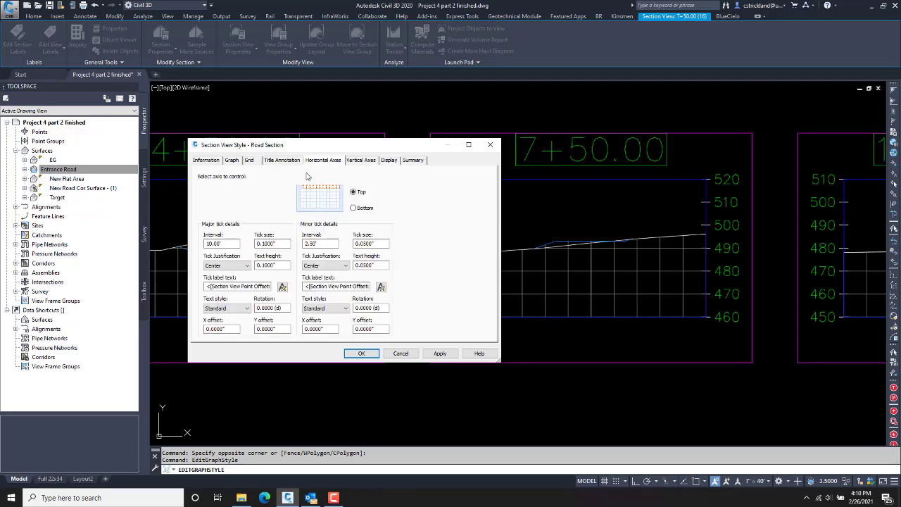
{"action": "left_click", "coordinate": [353, 209]}
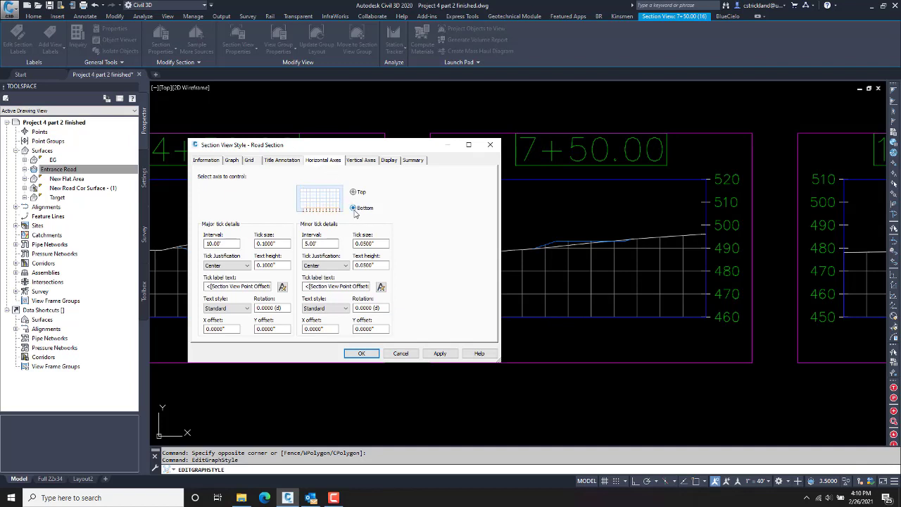
{"action": "double_click", "coordinate": [220, 240]}
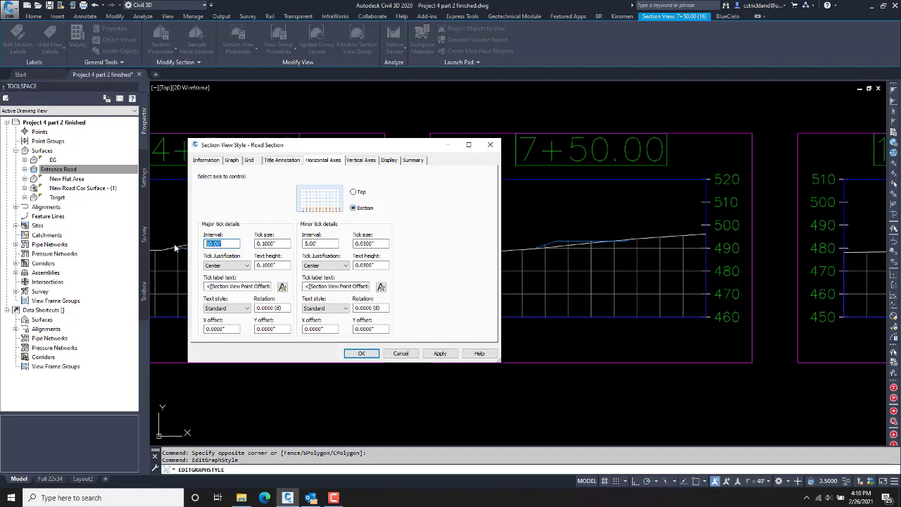
{"action": "type", "text": "50"}
Step: Pick the left vertical axis, apply the style changes, and view the redrawn section views
{"action": "left_click", "coordinate": [361, 160]}
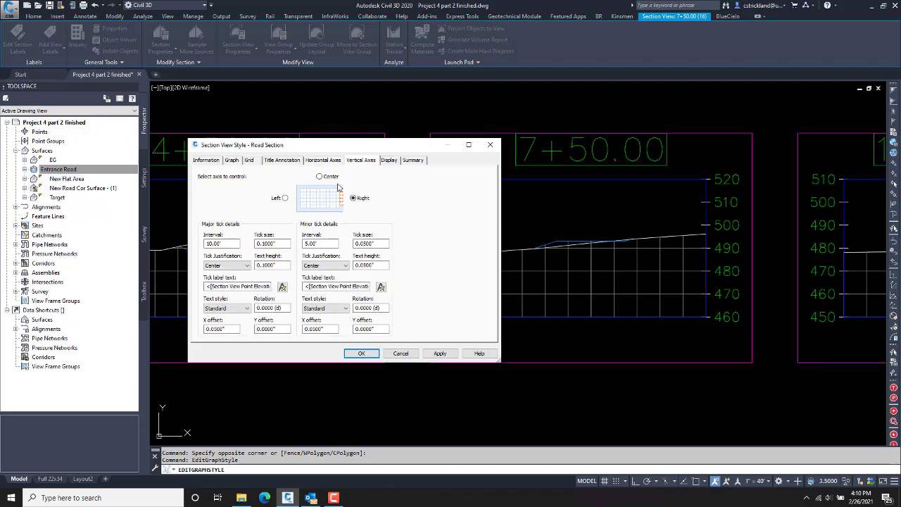
{"action": "left_click", "coordinate": [285, 198]}
{"action": "left_click", "coordinate": [360, 353]}
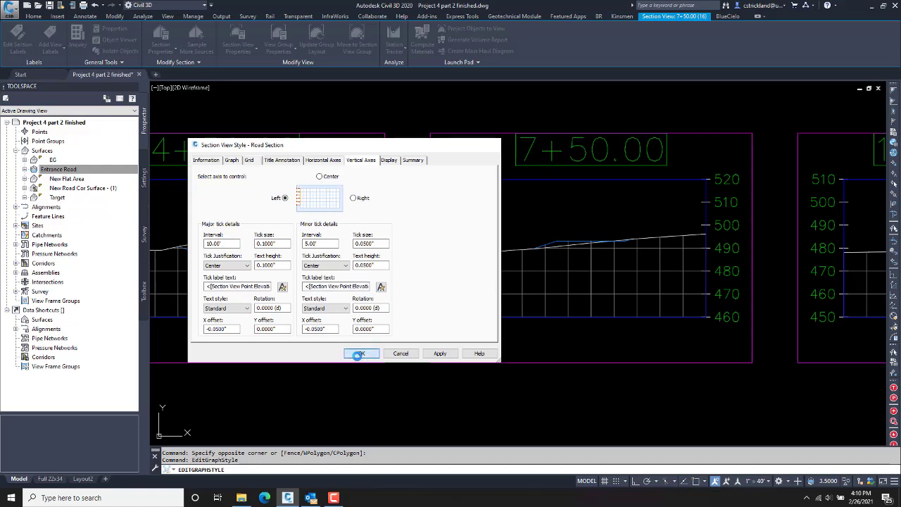
{"action": "scroll", "coordinate": [582, 319], "scroll_direction": "up", "scroll_amount": 3}
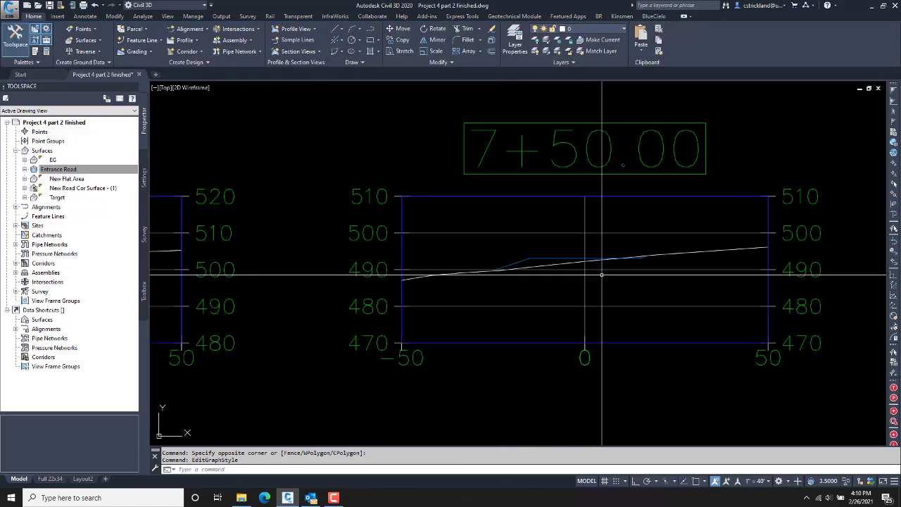
{"action": "scroll", "coordinate": [550, 354], "scroll_direction": "down", "scroll_amount": 4}
{"action": "mouse_move", "coordinate": [542, 361]}
{"action": "middle_mouse_down"}
{"action": "mouse_move", "coordinate": [543, 369]}
{"action": "mouse_move", "coordinate": [475, 326]}
{"action": "mouse_move", "coordinate": [487, 342]}
{"action": "mouse_move", "coordinate": [495, 289]}
{"action": "middle_mouse_up"}
Step: Pan and zoom around the section views toward the early-station sections
{"action": "scroll", "coordinate": [474, 326], "scroll_direction": "down", "scroll_amount": 4}
{"action": "scroll", "coordinate": [495, 291], "scroll_direction": "up", "scroll_amount": 2}
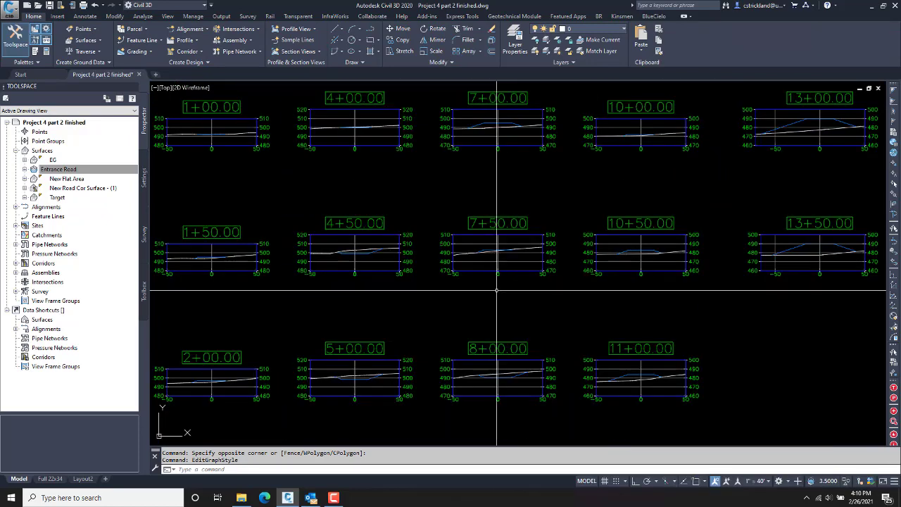
{"action": "scroll", "coordinate": [480, 373], "scroll_direction": "up", "scroll_amount": 6}
{"action": "scroll", "coordinate": [481, 373], "scroll_direction": "down", "scroll_amount": 5}
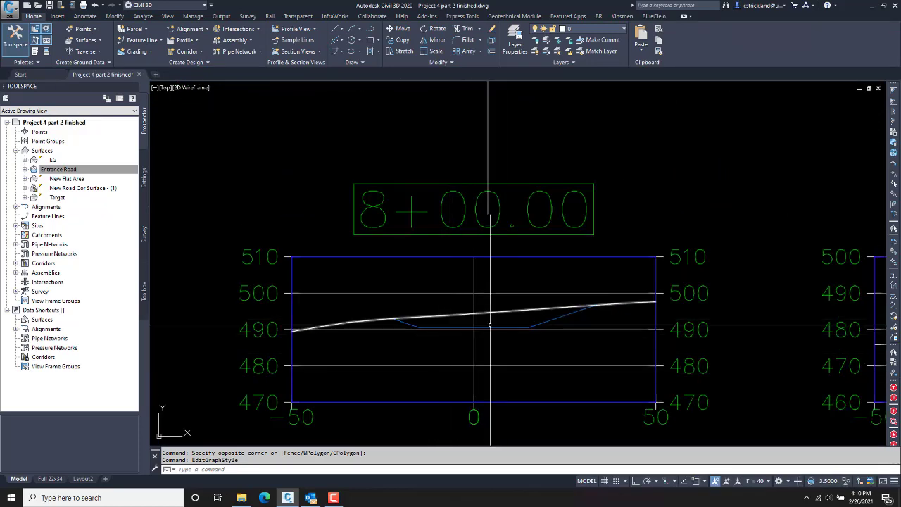
{"action": "middle_click_drag", "start_coordinate": [436, 344], "coordinate": [618, 322]}
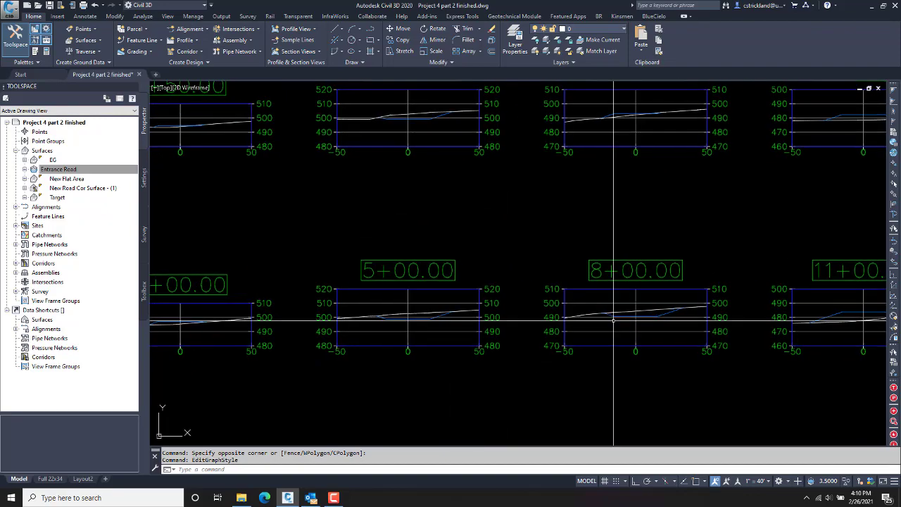
{"action": "middle_click_drag", "start_coordinate": [443, 244], "coordinate": [473, 298]}
{"action": "middle_click_drag", "start_coordinate": [417, 184], "coordinate": [594, 247]}
Step: Frame the whole 0+50 to 13+50 section grid and show the Analyze tools
{"action": "scroll", "coordinate": [402, 247], "scroll_direction": "up", "scroll_amount": 8}
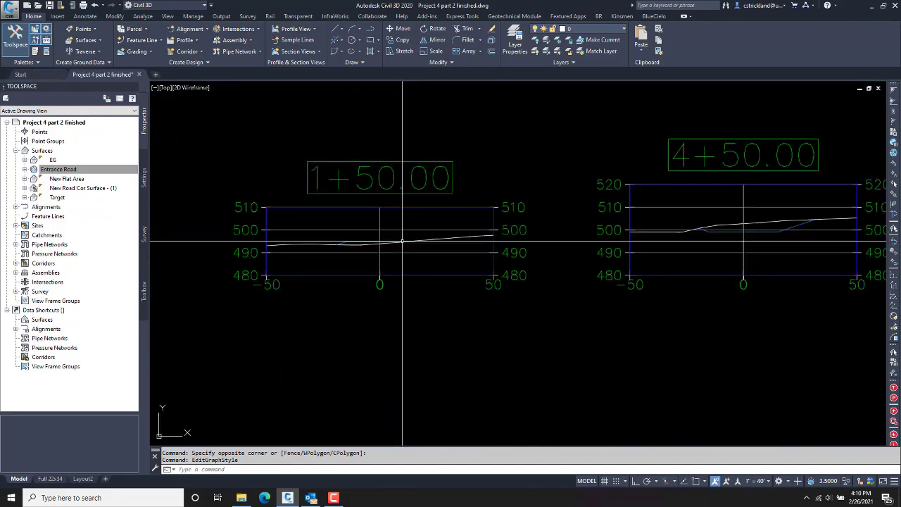
{"action": "scroll", "coordinate": [498, 248], "scroll_direction": "down", "scroll_amount": 2}
{"action": "scroll", "coordinate": [531, 268], "scroll_direction": "down", "scroll_amount": 5}
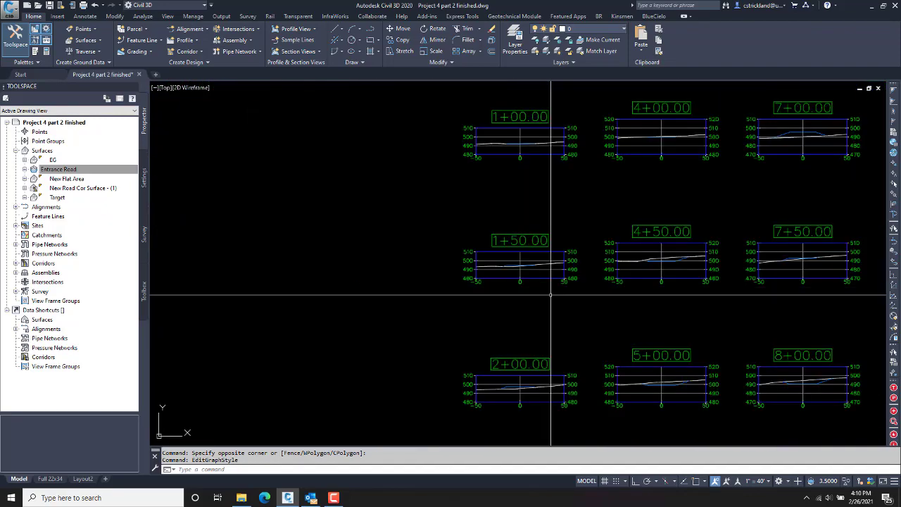
{"action": "scroll", "coordinate": [570, 294], "scroll_direction": "down", "scroll_amount": 2}
{"action": "middle_click_drag", "start_coordinate": [571, 295], "coordinate": [360, 228]}
{"action": "scroll", "coordinate": [424, 248], "scroll_direction": "down", "scroll_amount": 2}
{"action": "middle_click_drag", "start_coordinate": [424, 251], "coordinate": [408, 317]}
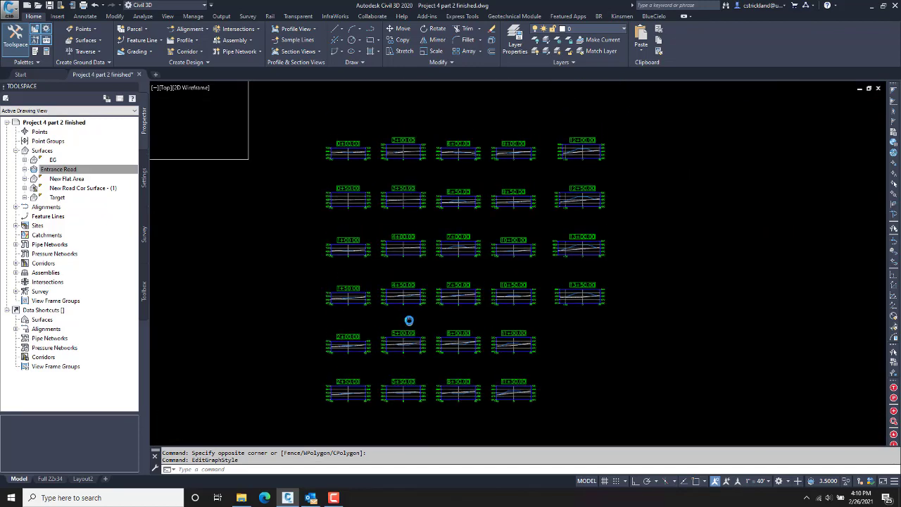
{"action": "scroll", "coordinate": [413, 302], "scroll_direction": "up", "scroll_amount": 3}
{"action": "middle_click_drag", "start_coordinate": [424, 269], "coordinate": [412, 255]}
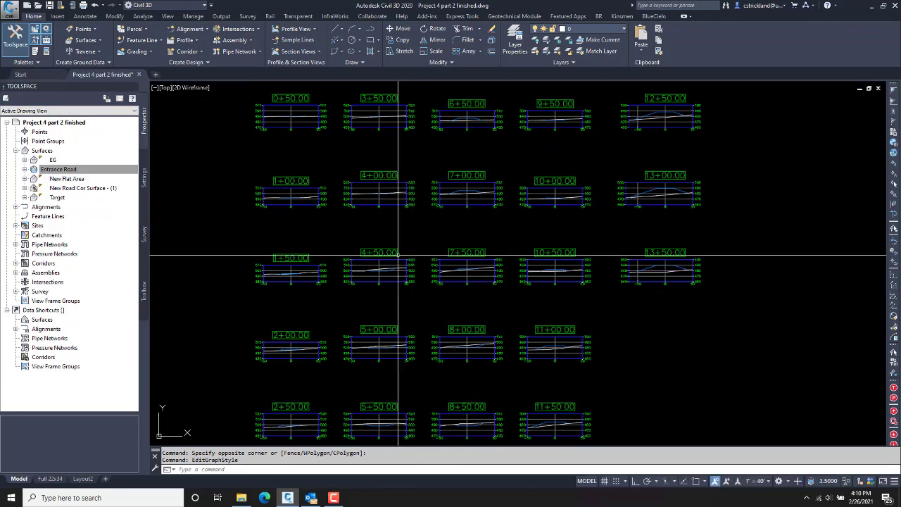
{"action": "left_click", "coordinate": [145, 17]}
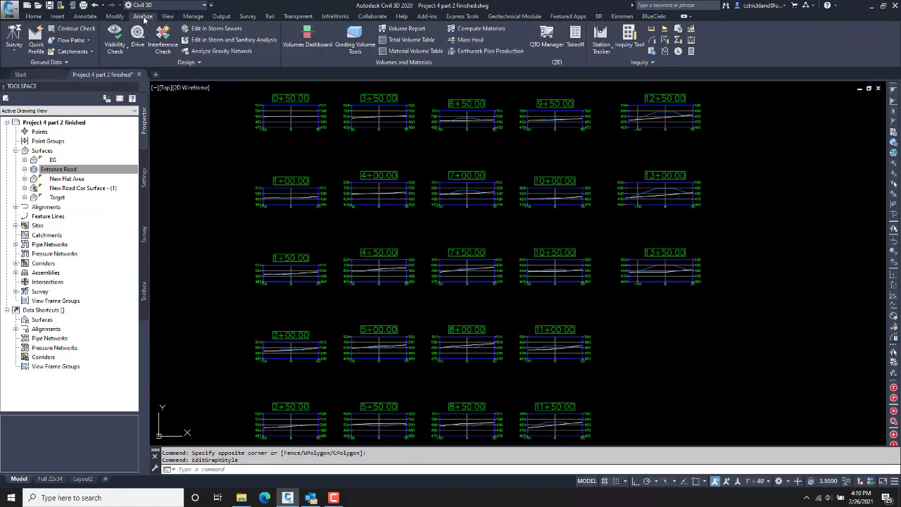
Step: Start Compute Materials for the Entrance Road alignment and SL ENtrance Road sample line group
{"action": "left_click", "coordinate": [461, 31]}
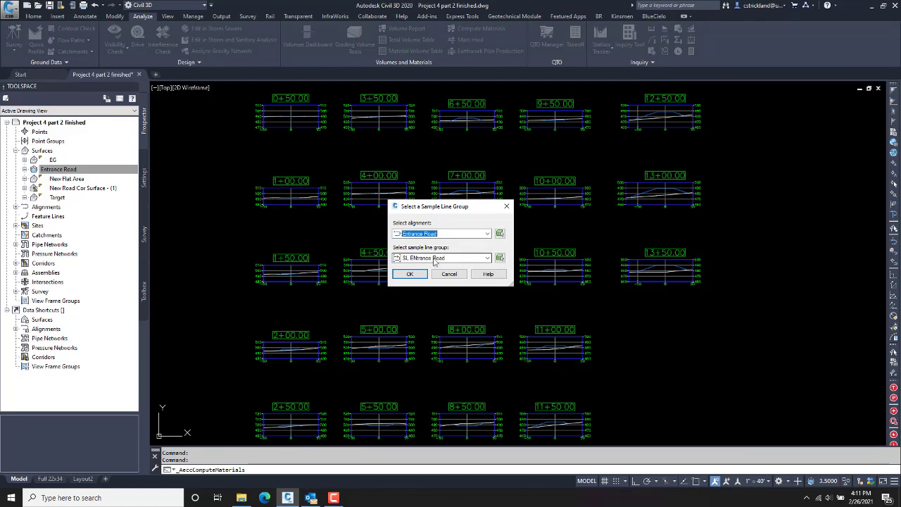
{"action": "left_click", "coordinate": [444, 234]}
{"action": "left_click", "coordinate": [454, 242]}
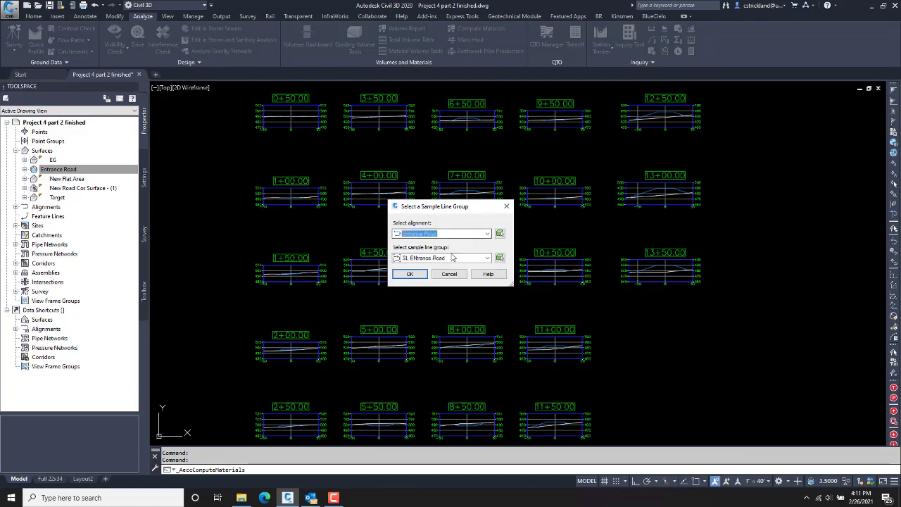
{"action": "left_click", "coordinate": [454, 258]}
{"action": "left_click", "coordinate": [453, 265]}
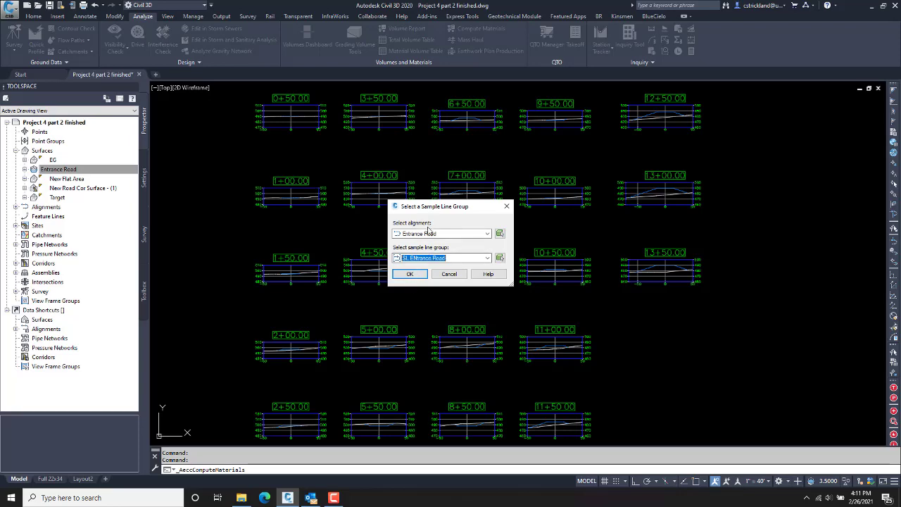
{"action": "left_click", "coordinate": [415, 275]}
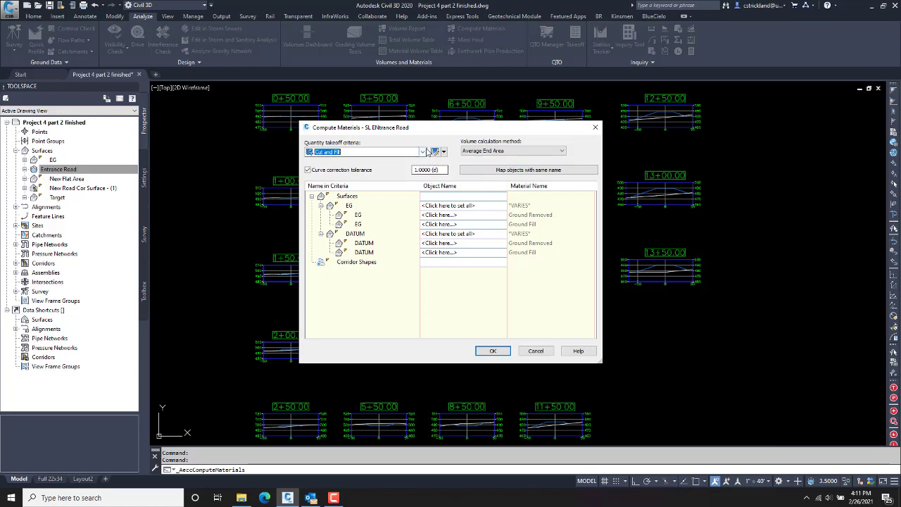
Step: Compute Cut and Fill materials with EG mapped to Target and DATUM to New Road Cor Surface
{"action": "left_click", "coordinate": [364, 154]}
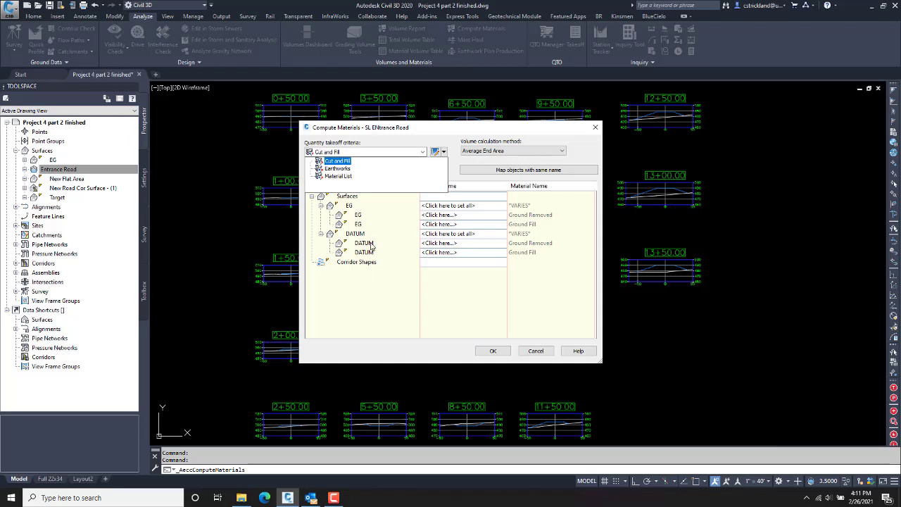
{"action": "left_click", "coordinate": [435, 134]}
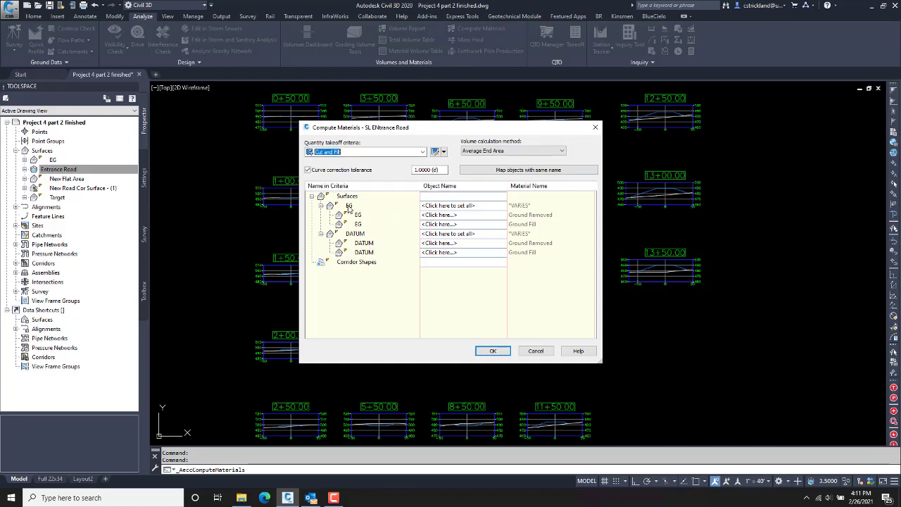
{"action": "left_click", "coordinate": [436, 207]}
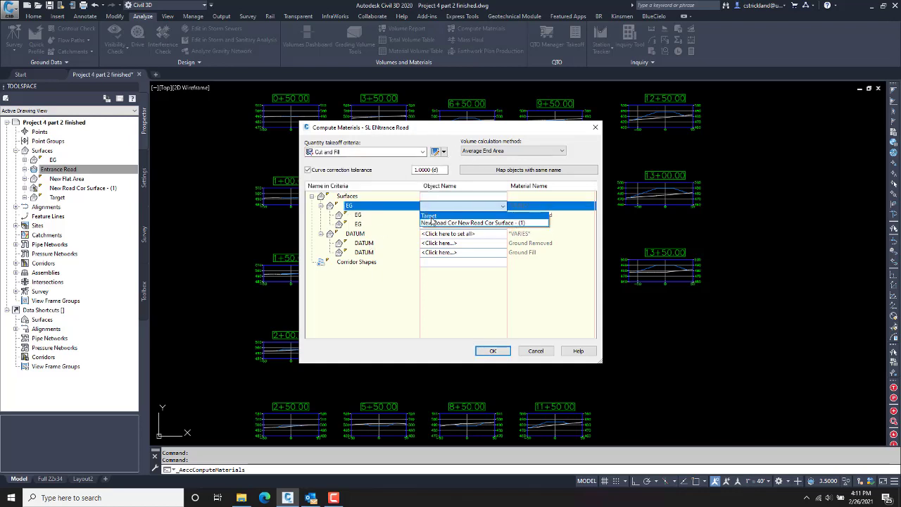
{"action": "left_click", "coordinate": [428, 214]}
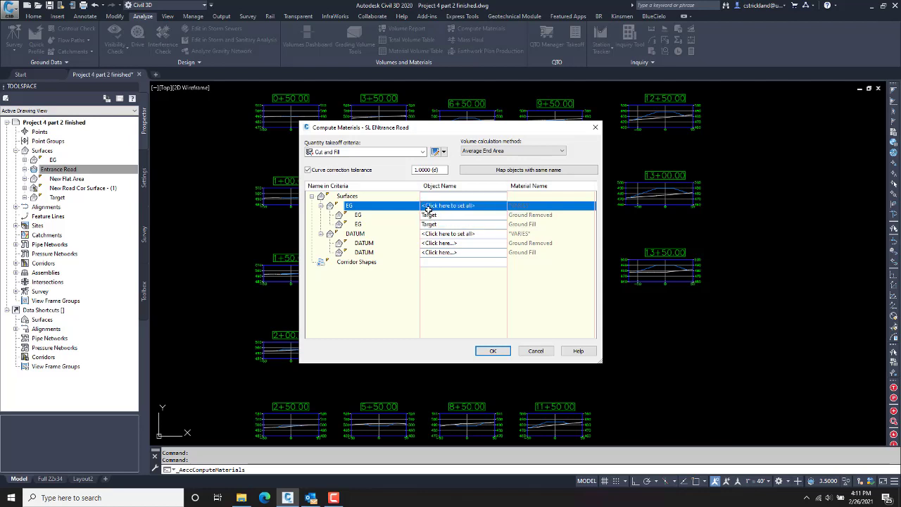
{"action": "left_click", "coordinate": [433, 233]}
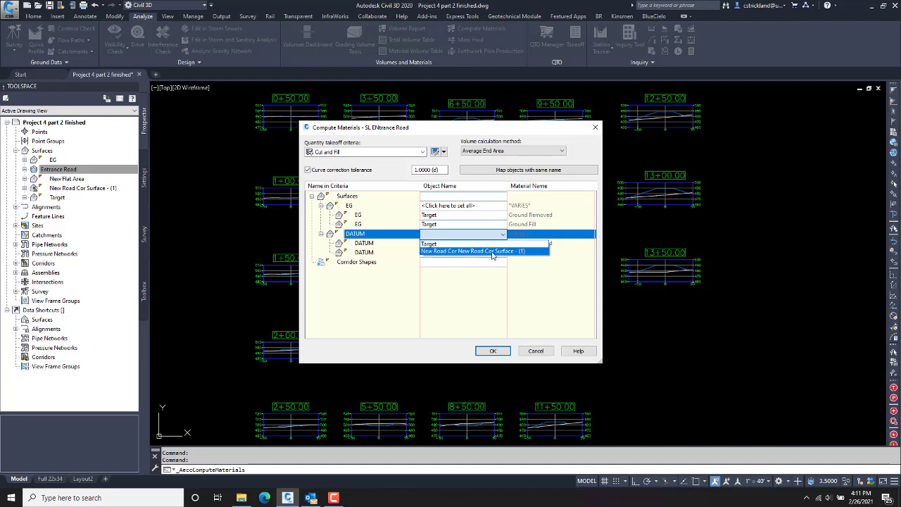
{"action": "left_click", "coordinate": [469, 251]}
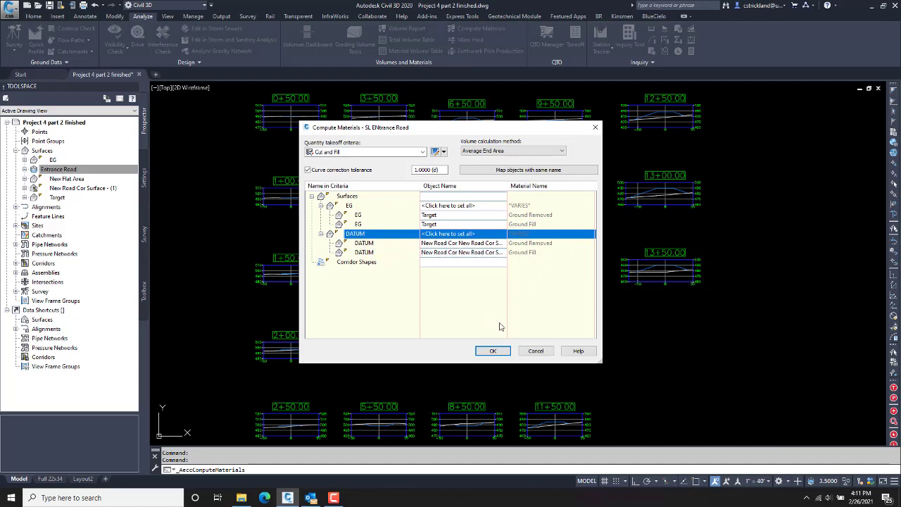
{"action": "left_click", "coordinate": [492, 352]}
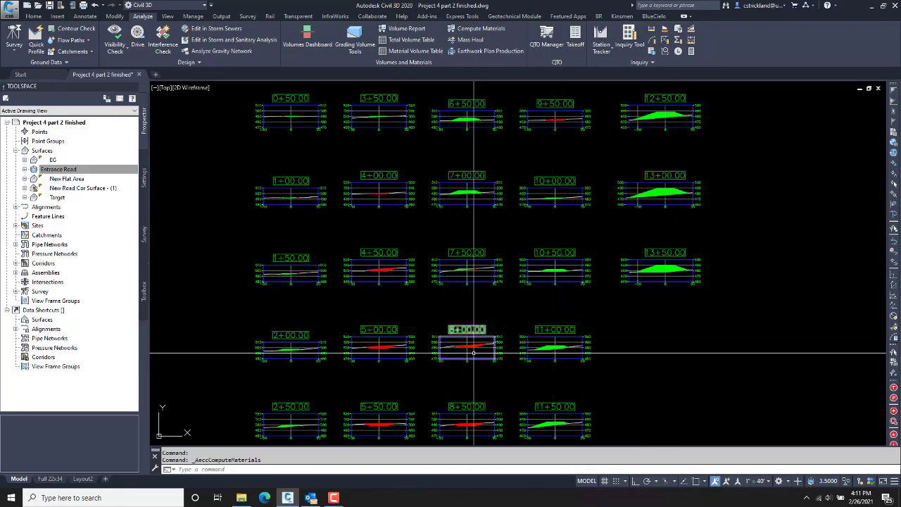
{"action": "scroll", "coordinate": [475, 276], "scroll_direction": "up", "scroll_amount": 6}
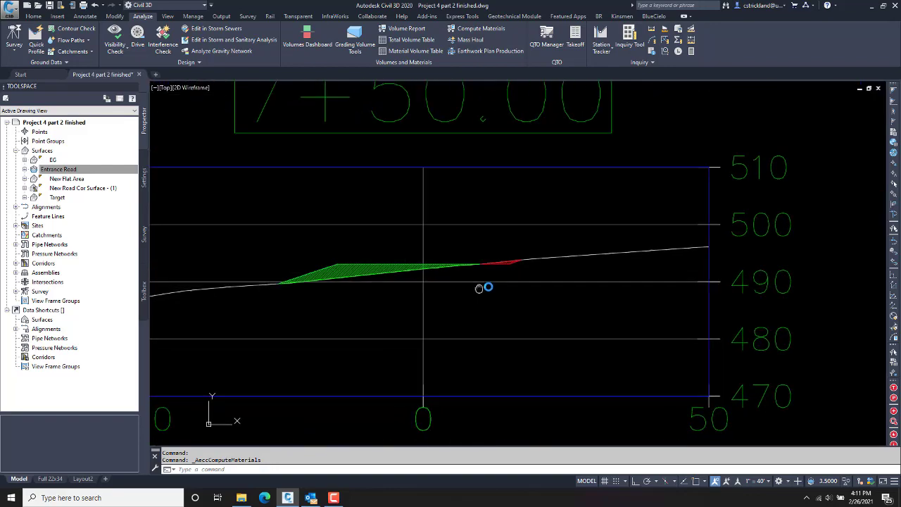
{"action": "middle_click_drag", "start_coordinate": [479, 288], "coordinate": [491, 286]}
{"action": "scroll", "coordinate": [475, 325], "scroll_direction": "down", "scroll_amount": 6}
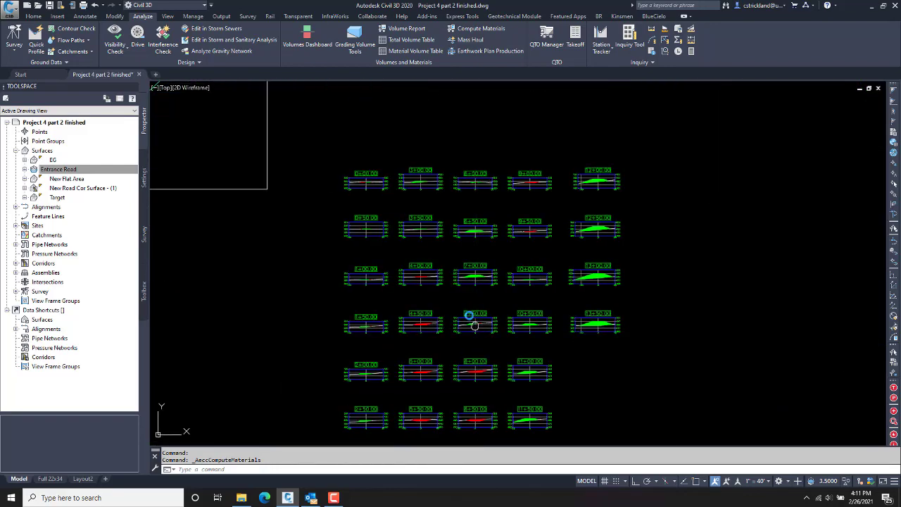
{"action": "middle_click_drag", "start_coordinate": [474, 325], "coordinate": [402, 276]}
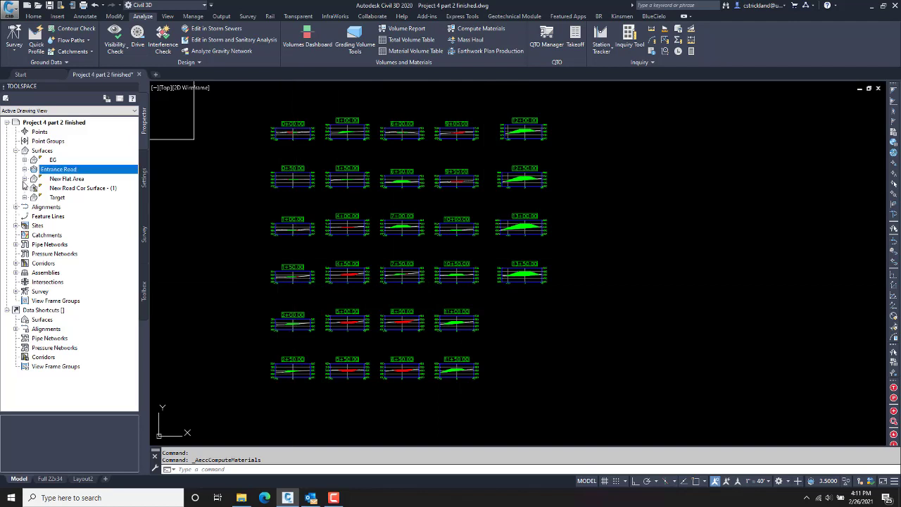
Step: In Prospector, expand Alignments down to Entrance Road's SL ENtrance Road sample line group
{"action": "left_click", "coordinate": [15, 151]}
{"action": "left_click", "coordinate": [16, 159]}
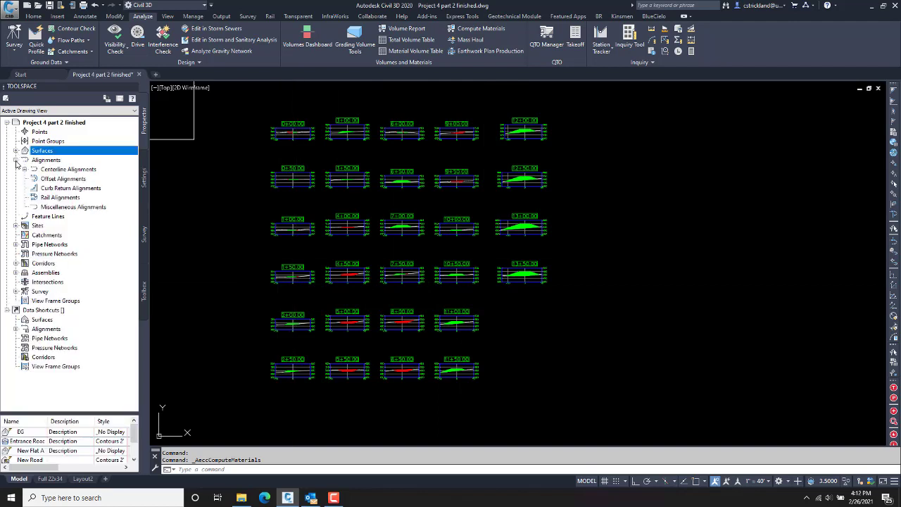
{"action": "left_click", "coordinate": [24, 169]}
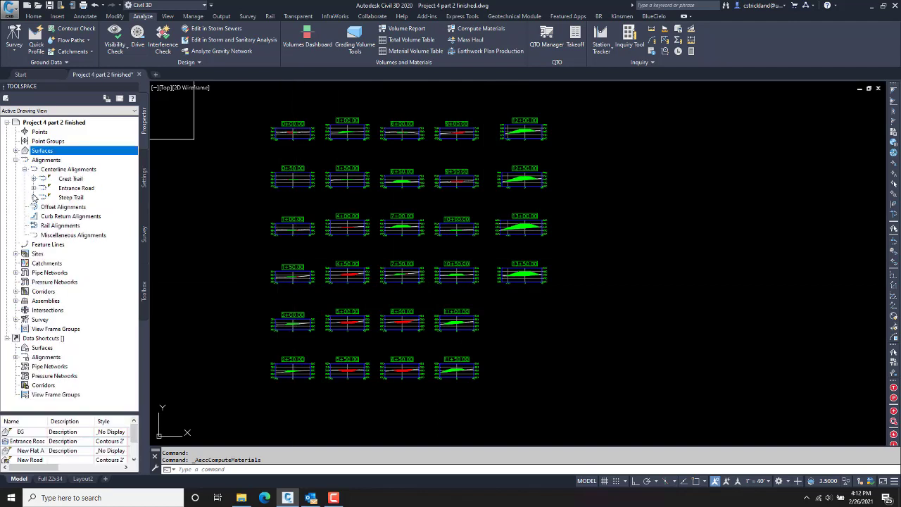
{"action": "left_click", "coordinate": [33, 197]}
{"action": "left_click", "coordinate": [33, 197]}
{"action": "left_click", "coordinate": [33, 188]}
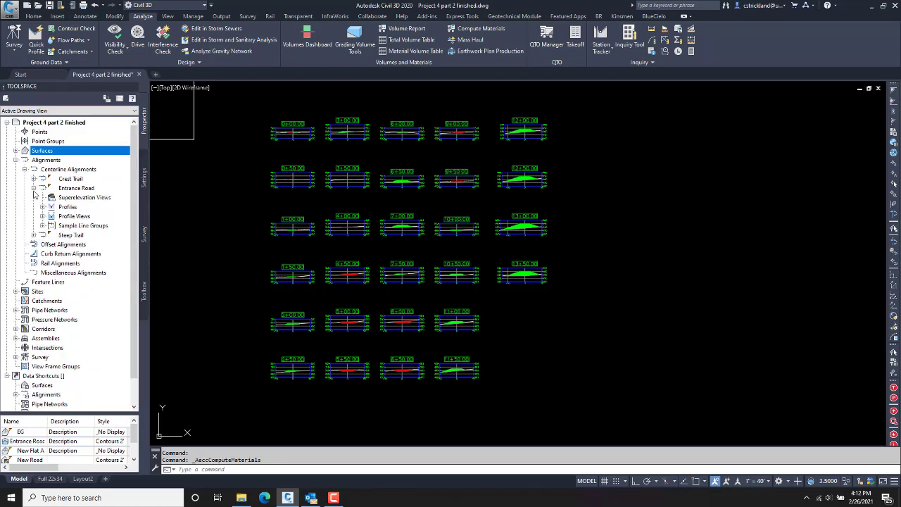
{"action": "left_click", "coordinate": [43, 226]}
{"action": "left_click", "coordinate": [50, 234]}
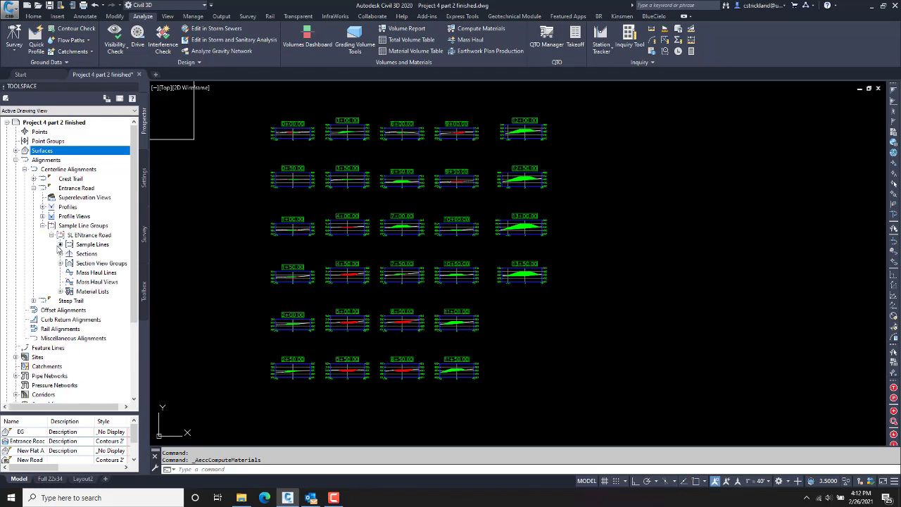
Step: List the group's sections, selecting Ground Removed and Ground Fill, then show the Annotate tools
{"action": "left_click", "coordinate": [91, 263]}
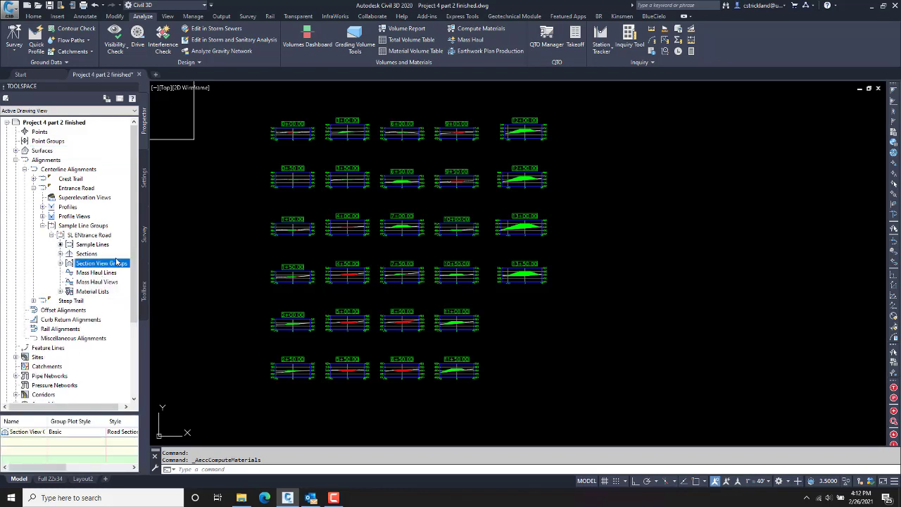
{"action": "left_click", "coordinate": [60, 253]}
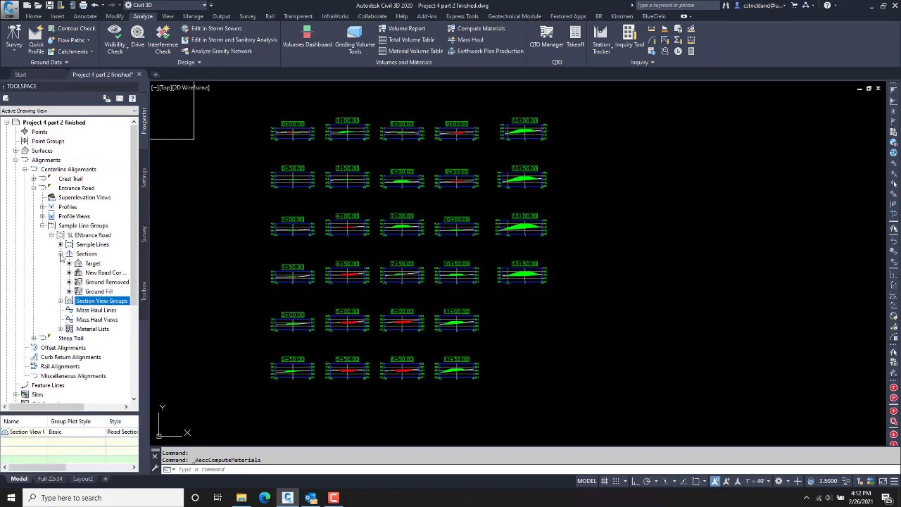
{"action": "left_click", "coordinate": [106, 283]}
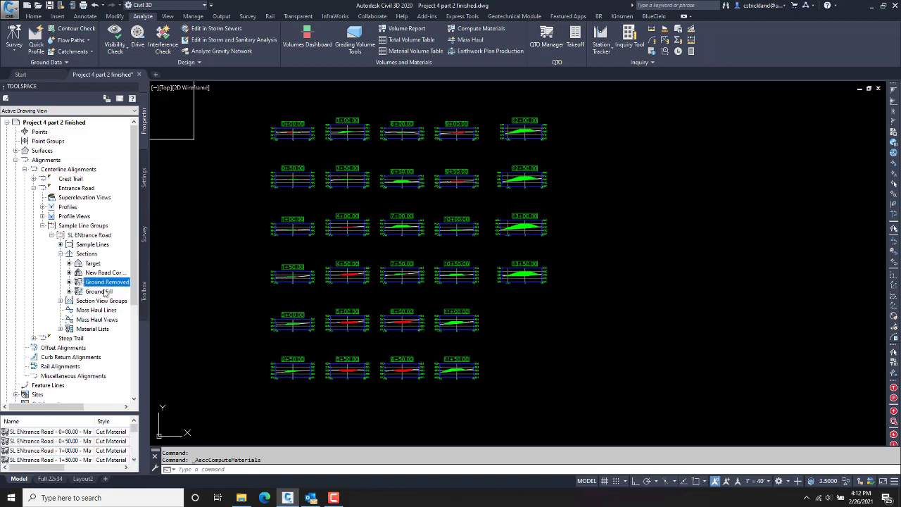
{"action": "left_click", "coordinate": [105, 291]}
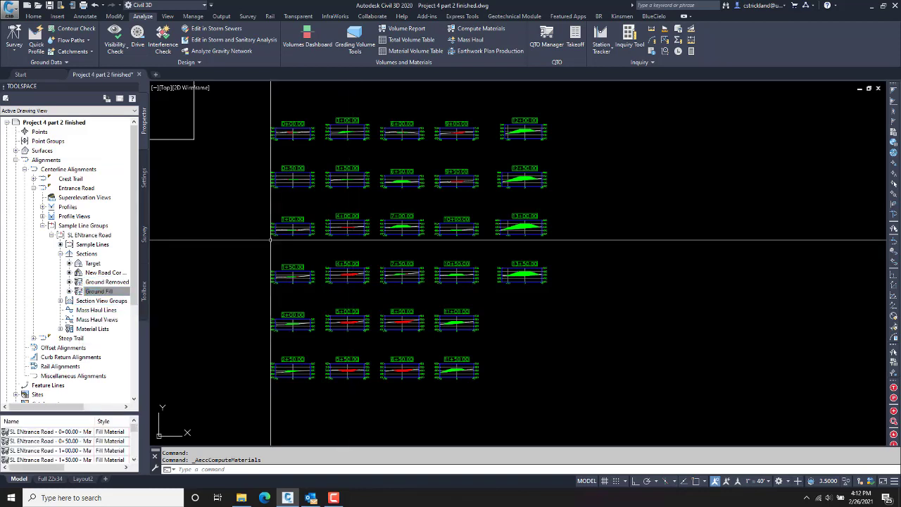
{"action": "left_click", "coordinate": [85, 17]}
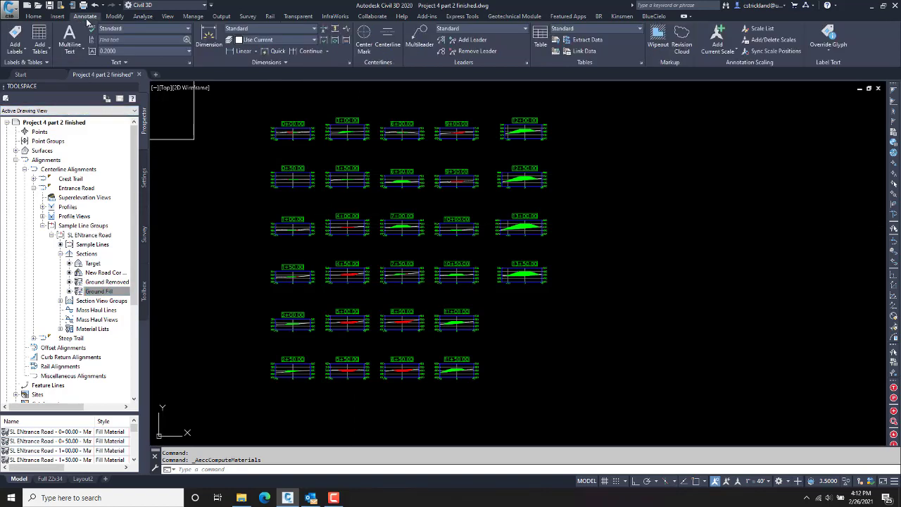
Step: Choose Add Tables > Volume > Total Volume from the Annotate tab
{"action": "left_click", "coordinate": [41, 51]}
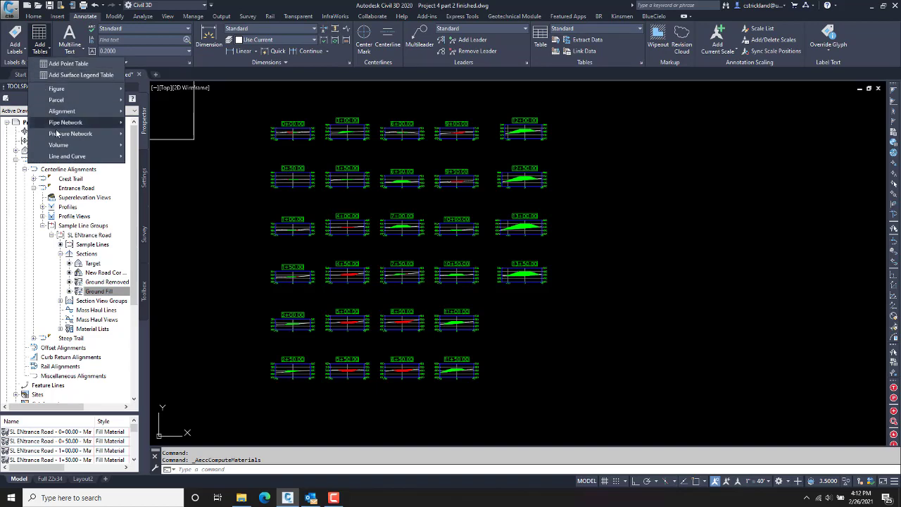
{"action": "mouse_move", "coordinate": [122, 148]}
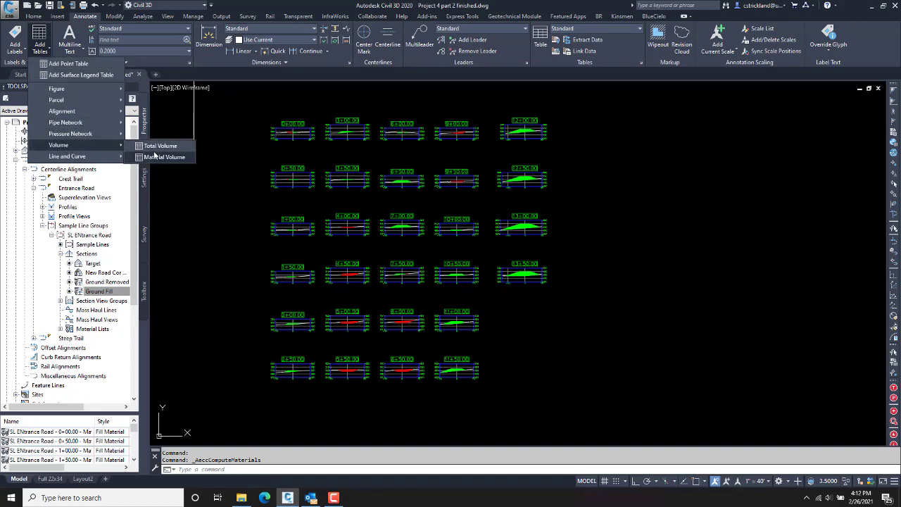
{"action": "left_click", "coordinate": [159, 146]}
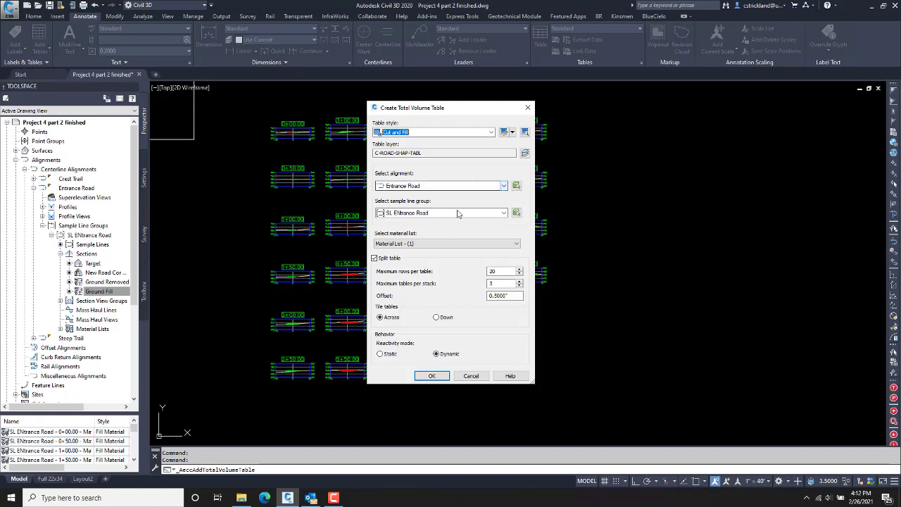
Step: Set the table to Cut and Fill style, SL ENtrance Road, Material List - (1), splitting off
{"action": "left_click", "coordinate": [422, 133]}
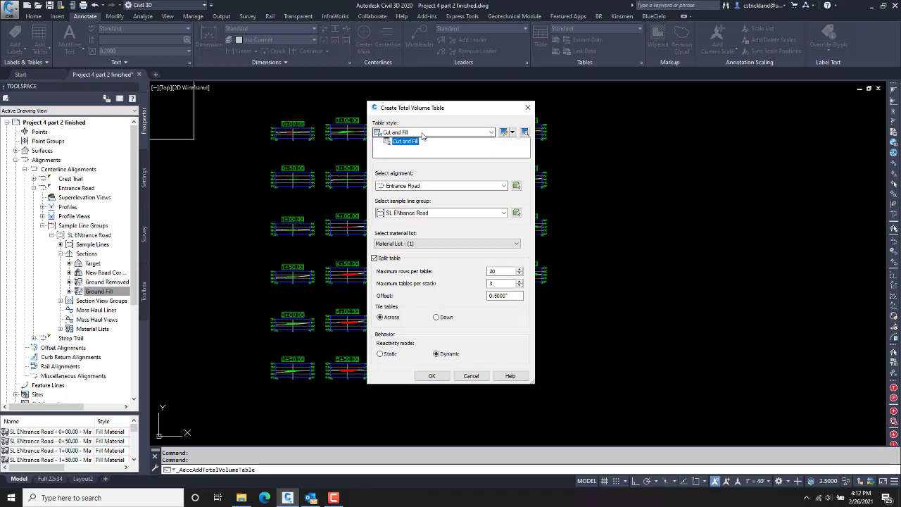
{"action": "left_click", "coordinate": [422, 135]}
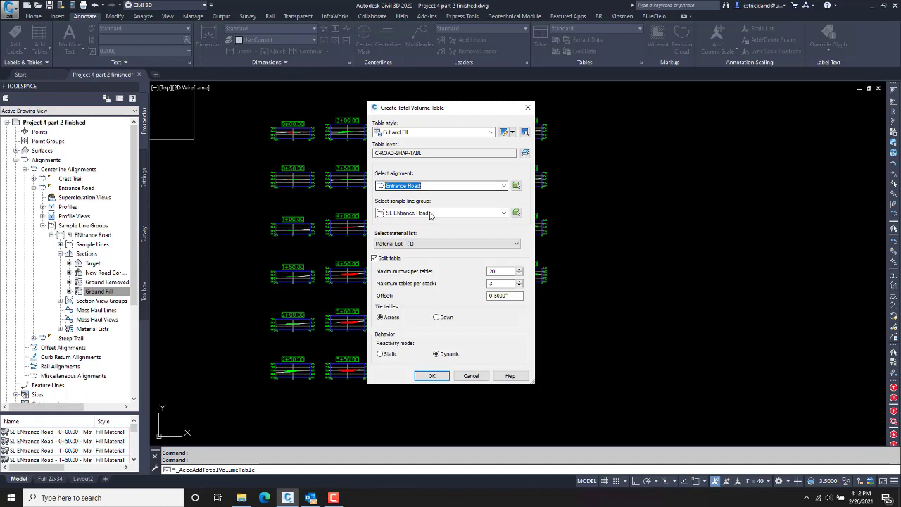
{"action": "left_click", "coordinate": [431, 213]}
{"action": "left_click", "coordinate": [429, 230]}
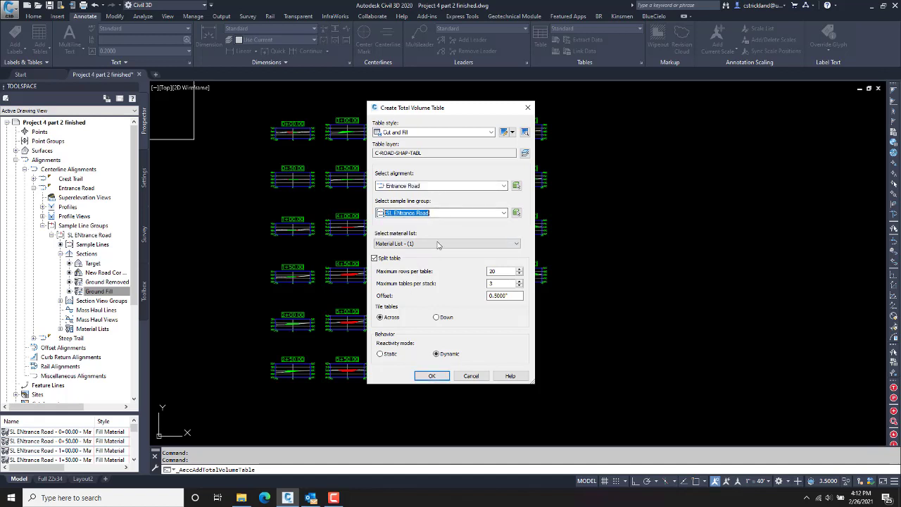
{"action": "left_click", "coordinate": [428, 243]}
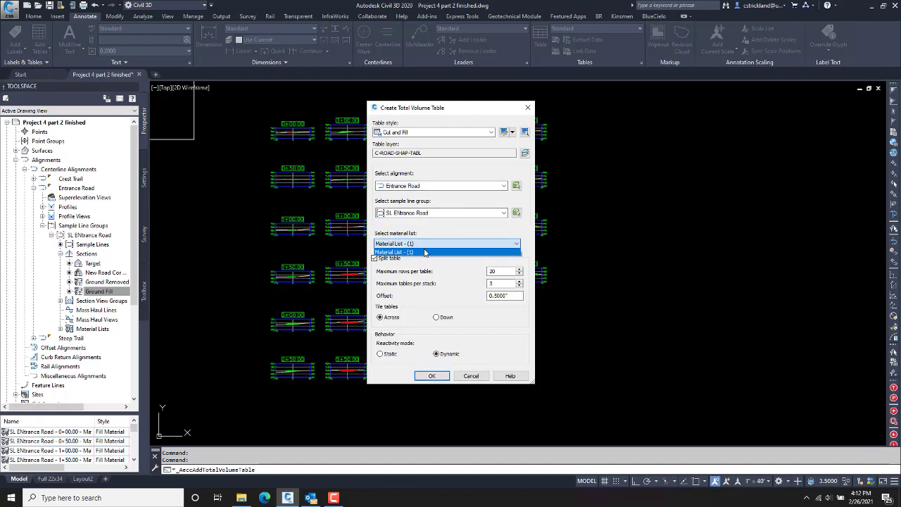
{"action": "left_click", "coordinate": [425, 252]}
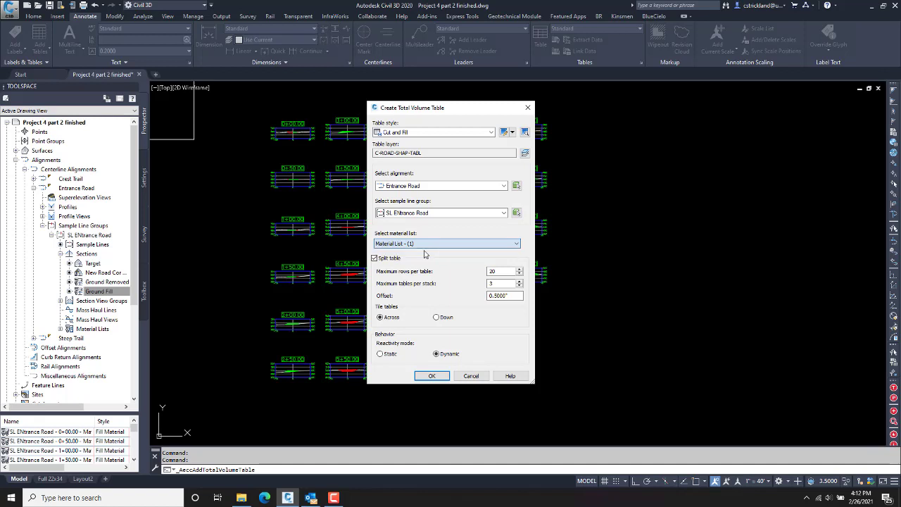
{"action": "left_click", "coordinate": [375, 259]}
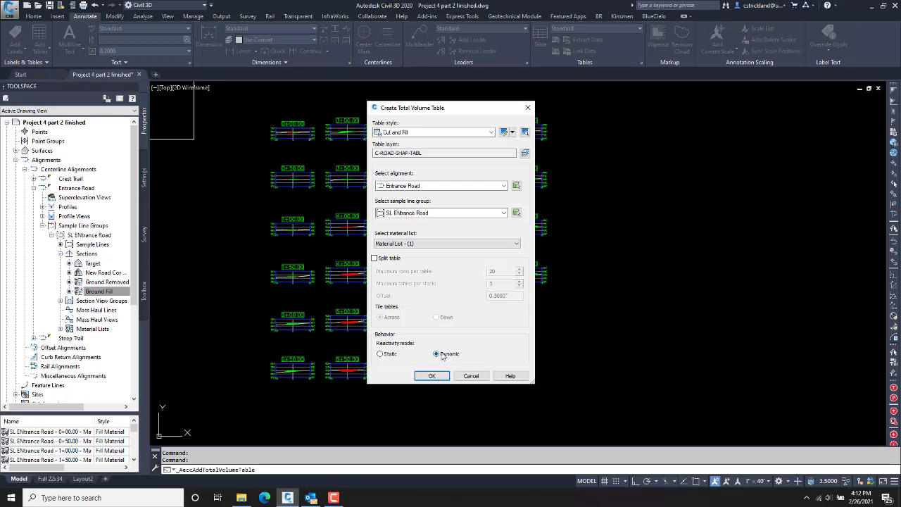
{"action": "left_click", "coordinate": [432, 376]}
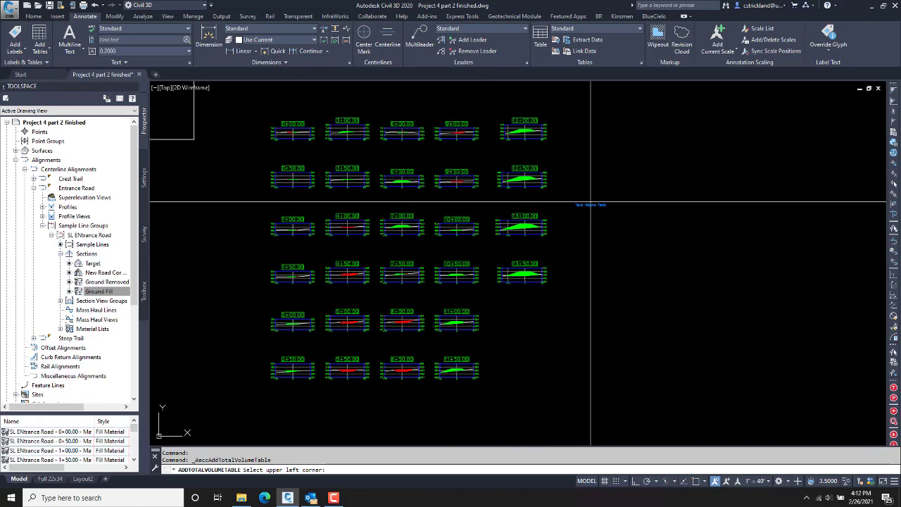
Step: Place the table's upper-left corner right of the section grid and inspect the 1+50.00 section
{"action": "left_click", "coordinate": [602, 129]}
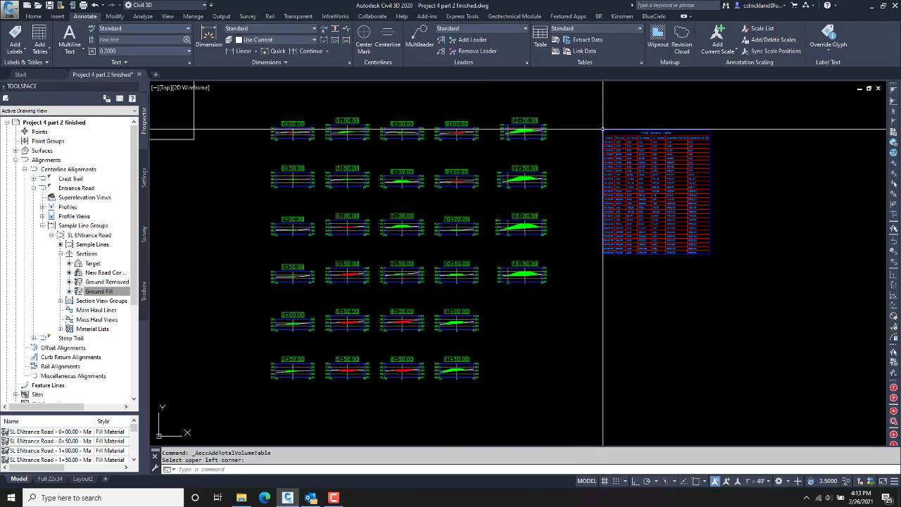
{"action": "scroll", "coordinate": [648, 151], "scroll_direction": "up", "scroll_amount": 5}
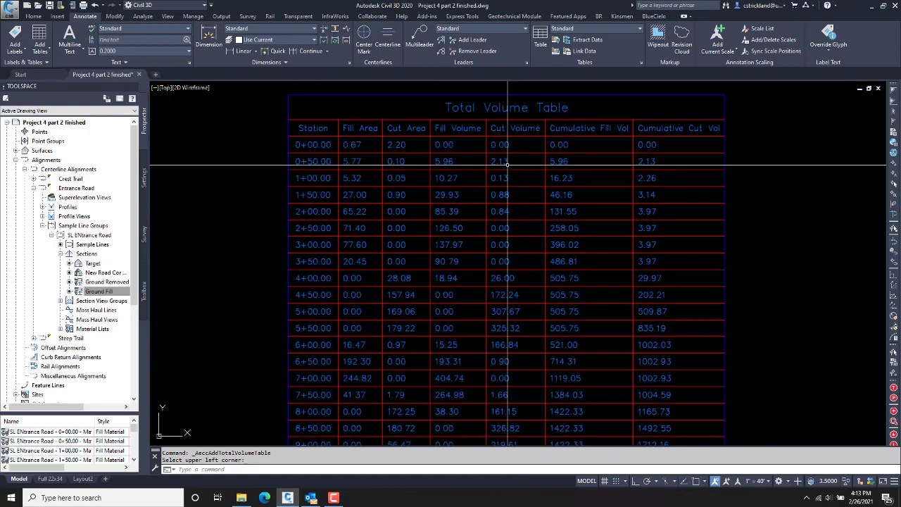
{"action": "middle_click_drag", "start_coordinate": [435, 221], "coordinate": [423, 240]}
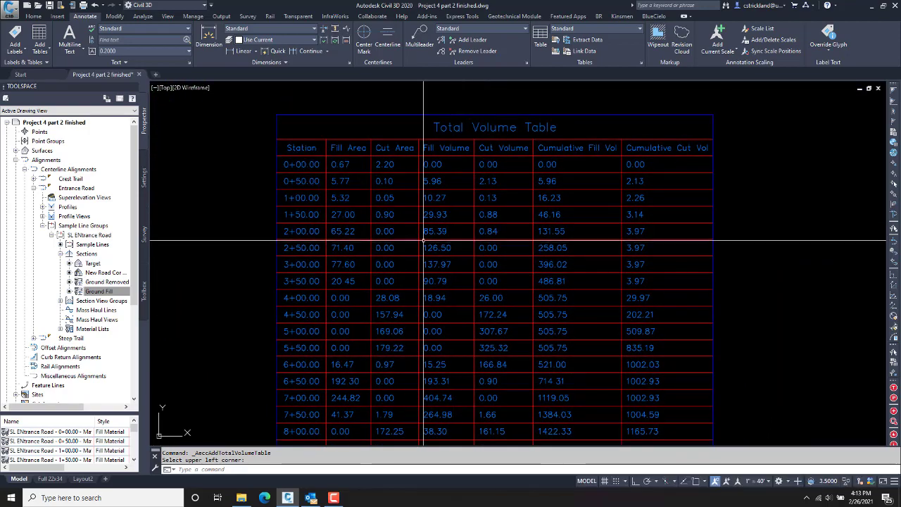
{"action": "middle_click_drag", "start_coordinate": [336, 263], "coordinate": [600, 251]}
{"action": "scroll", "coordinate": [335, 242], "scroll_direction": "down", "scroll_amount": 5}
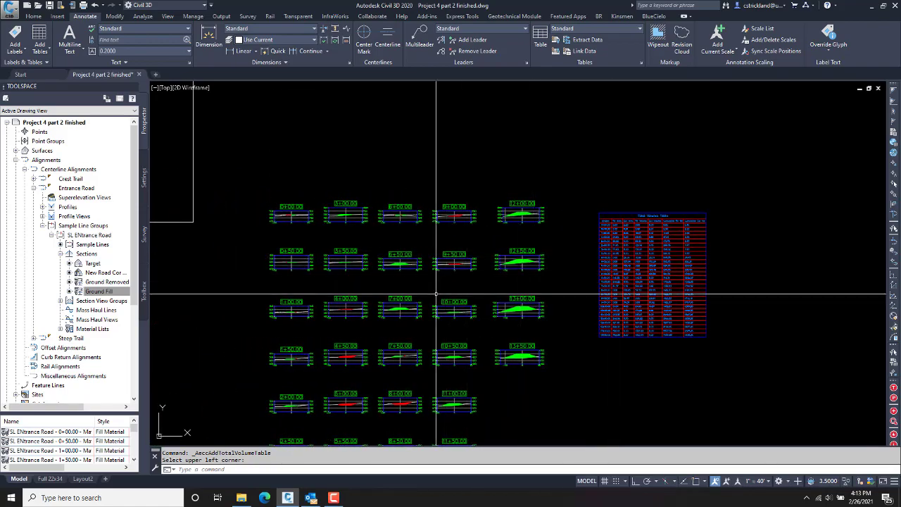
{"action": "scroll", "coordinate": [436, 294], "scroll_direction": "up", "scroll_amount": 4}
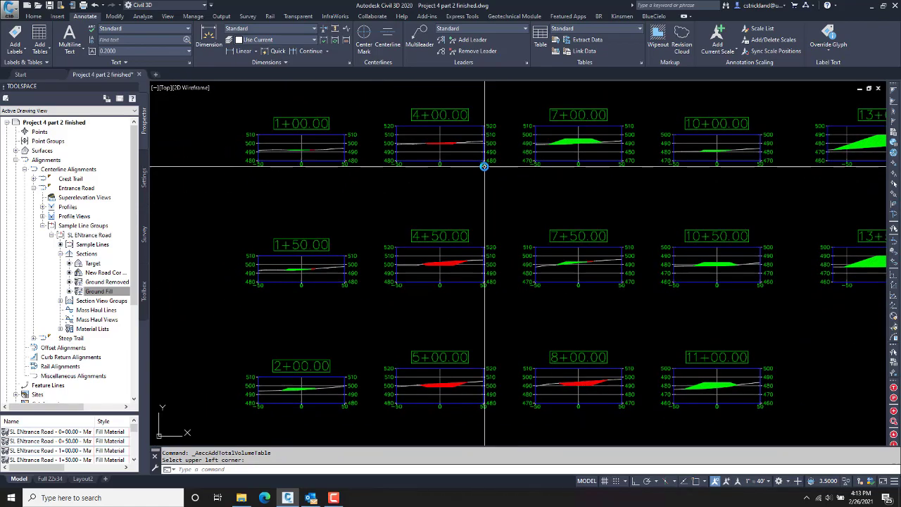
{"action": "middle_click_drag", "start_coordinate": [431, 270], "coordinate": [409, 310]}
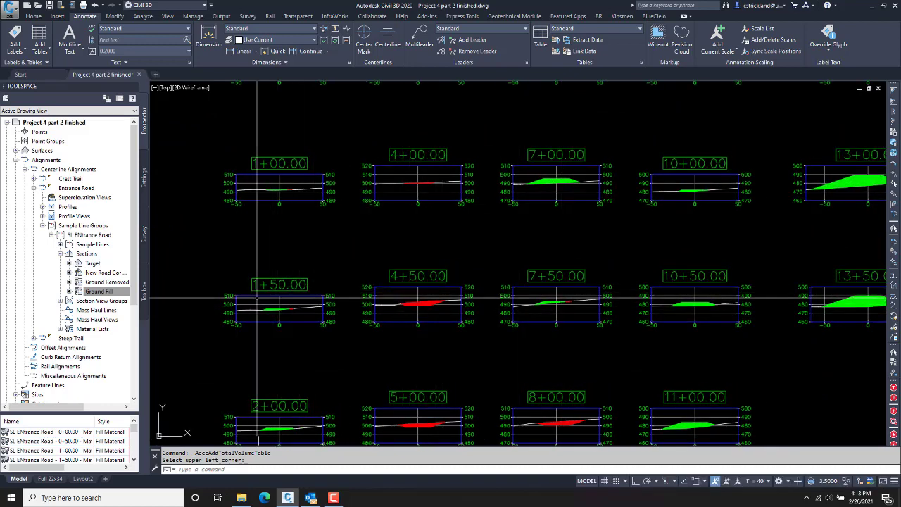
Step: Zoom and pan to frame the section grid and the whole Total Volume Table
{"action": "scroll", "coordinate": [257, 298], "scroll_direction": "up", "scroll_amount": 5}
{"action": "scroll", "coordinate": [402, 287], "scroll_direction": "up", "scroll_amount": 3}
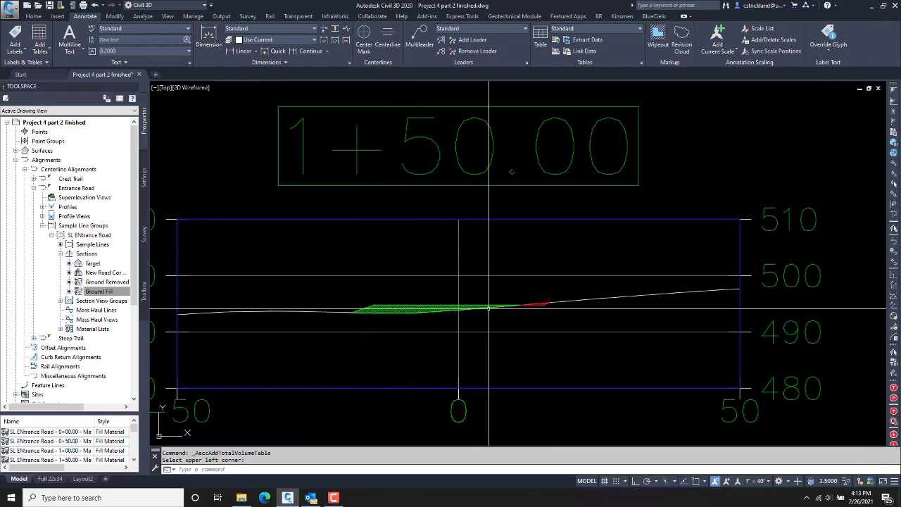
{"action": "scroll", "coordinate": [516, 307], "scroll_direction": "down", "scroll_amount": 8}
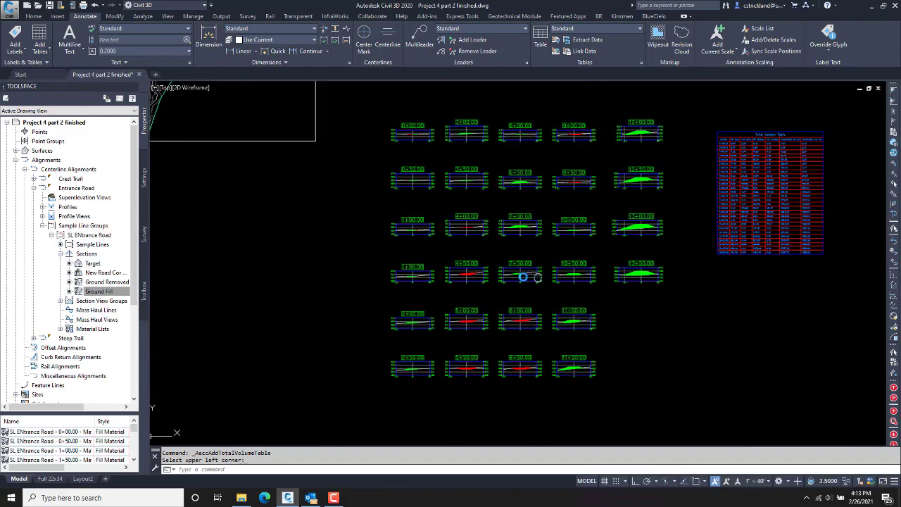
{"action": "mouse_move", "coordinate": [730, 205]}
{"action": "middle_mouse_down"}
{"action": "mouse_move", "coordinate": [463, 206]}
{"action": "mouse_move", "coordinate": [390, 250]}
{"action": "middle_mouse_up"}
{"action": "scroll", "coordinate": [464, 157], "scroll_direction": "up", "scroll_amount": 9}
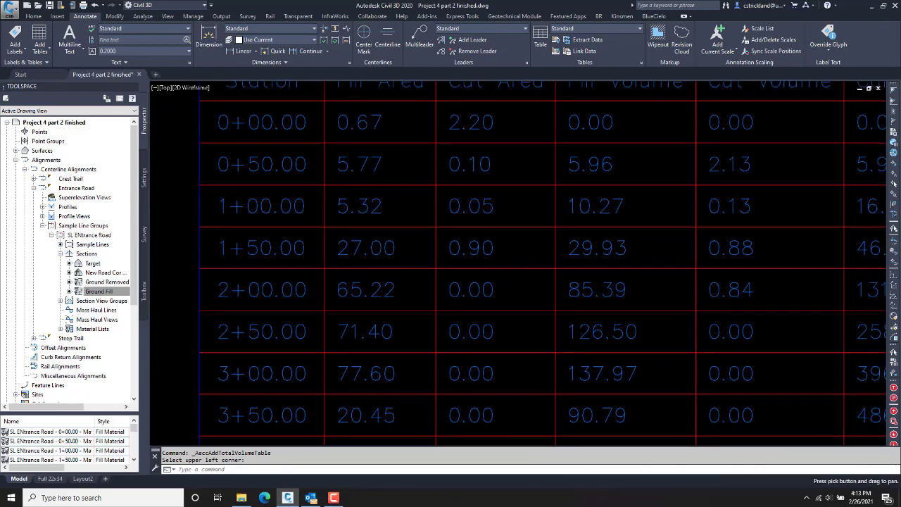
{"action": "scroll", "coordinate": [385, 253], "scroll_direction": "down", "scroll_amount": 3}
{"action": "middle_click_drag", "start_coordinate": [362, 217], "coordinate": [328, 210]}
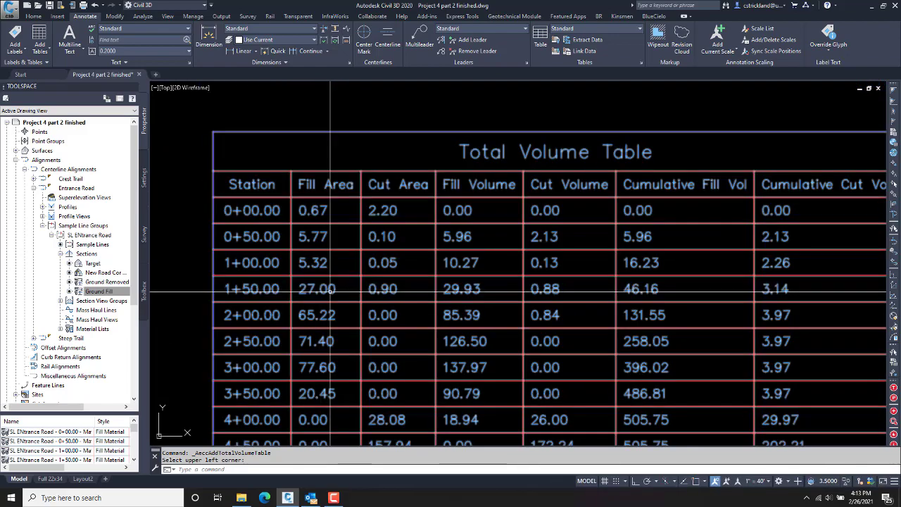
{"action": "left_click", "coordinate": [459, 299]}
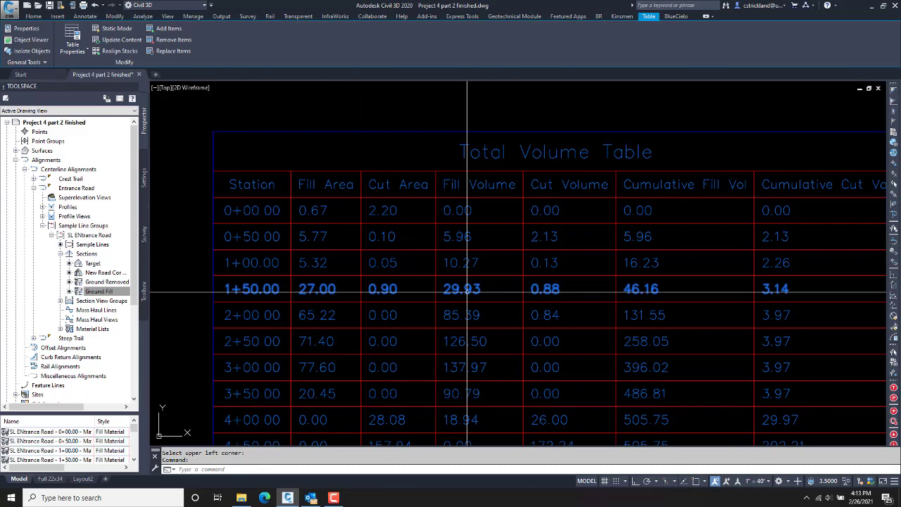
{"action": "key", "text": "Escape"}
{"action": "key", "text": "Escape"}
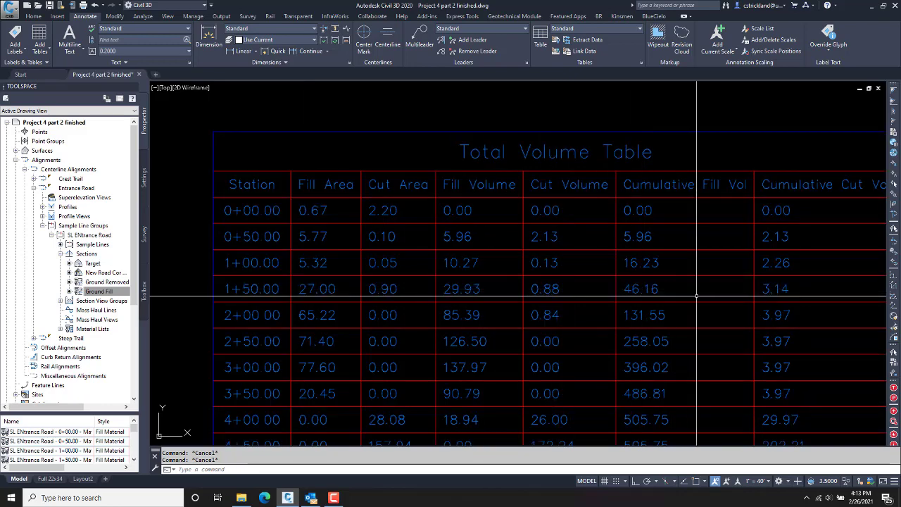
{"action": "middle_click_drag", "start_coordinate": [697, 296], "coordinate": [622, 294]}
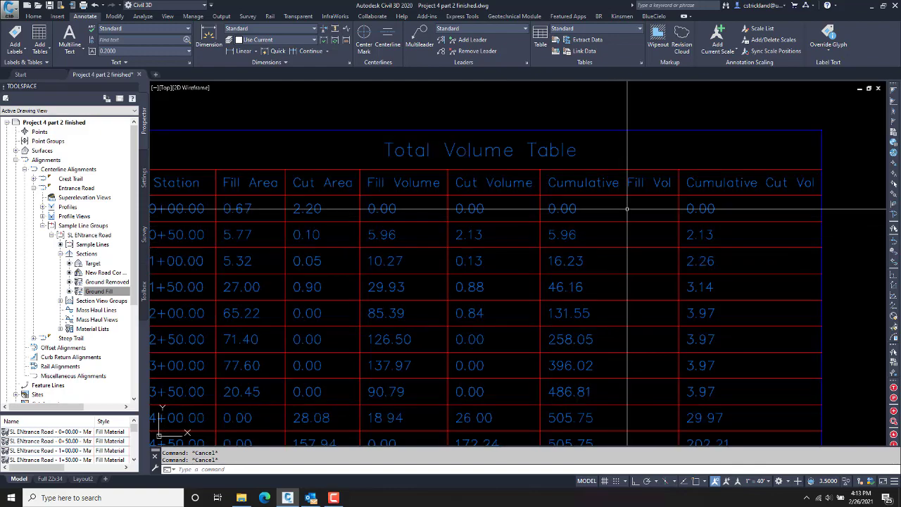
{"action": "middle_click_drag", "start_coordinate": [647, 346], "coordinate": [649, 125]}
{"action": "mouse_move", "coordinate": [657, 377]}
{"action": "middle_mouse_down"}
{"action": "mouse_move", "coordinate": [645, 205]}
{"action": "mouse_move", "coordinate": [639, 427]}
{"action": "middle_mouse_up"}
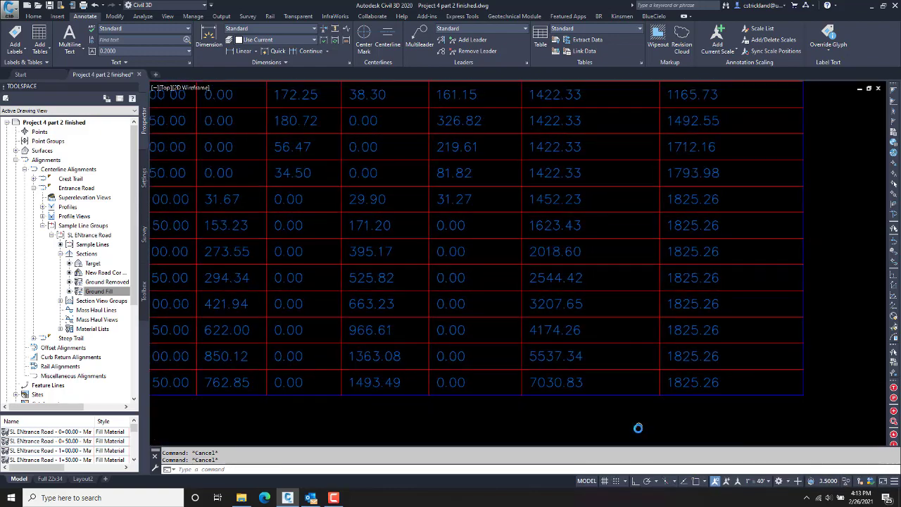
{"action": "scroll", "coordinate": [640, 393], "scroll_direction": "down", "scroll_amount": 2}
{"action": "scroll", "coordinate": [623, 394], "scroll_direction": "up", "scroll_amount": 2}
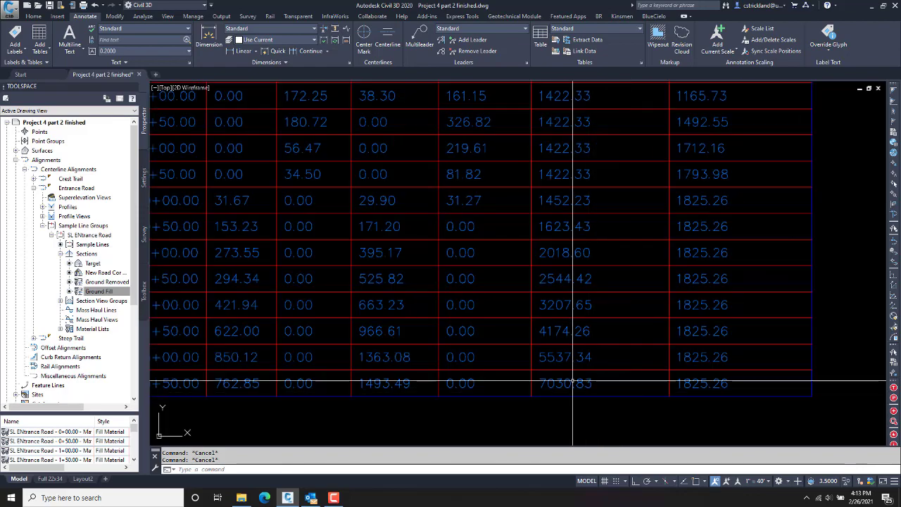
{"action": "scroll", "coordinate": [623, 393], "scroll_direction": "down", "scroll_amount": 4}
{"action": "middle_click_drag", "start_coordinate": [613, 381], "coordinate": [601, 434]}
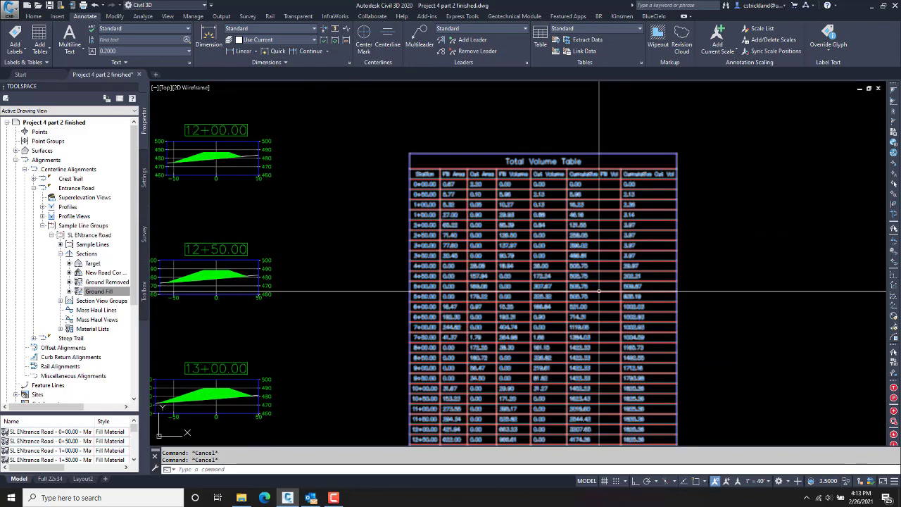
{"action": "scroll", "coordinate": [601, 175], "scroll_direction": "up", "scroll_amount": 5}
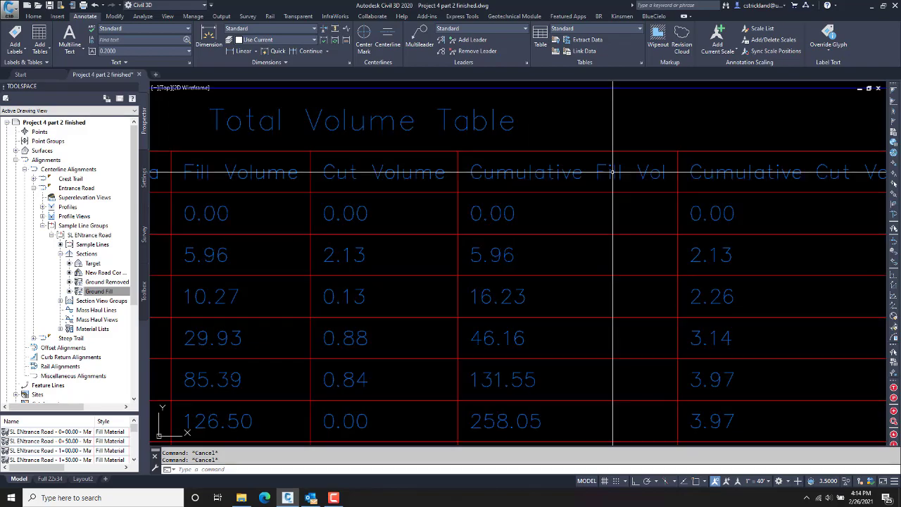
{"action": "scroll", "coordinate": [621, 263], "scroll_direction": "down", "scroll_amount": 2}
{"action": "middle_click_drag", "start_coordinate": [624, 263], "coordinate": [527, 244]}
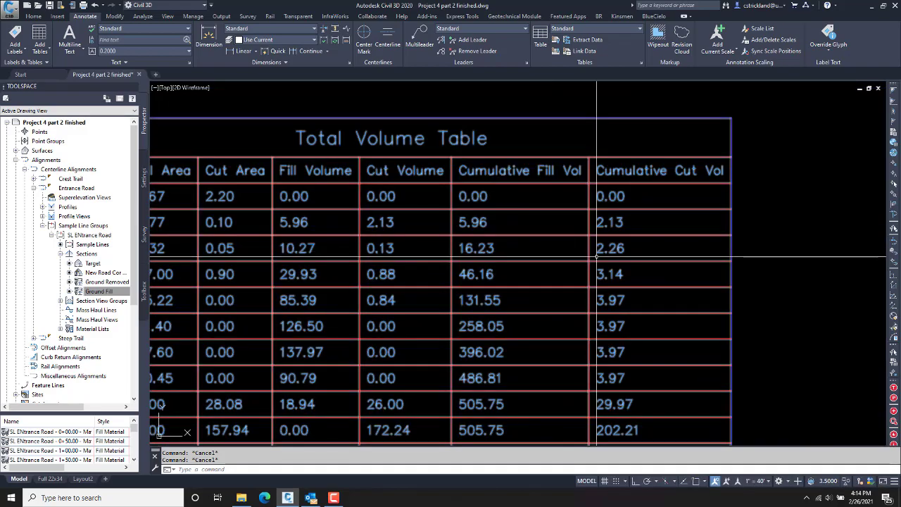
{"action": "middle_click_drag", "start_coordinate": [592, 322], "coordinate": [585, 83]}
{"action": "middle_click_drag", "start_coordinate": [584, 364], "coordinate": [580, 235]}
{"action": "middle_click_drag", "start_coordinate": [584, 337], "coordinate": [577, 191]}
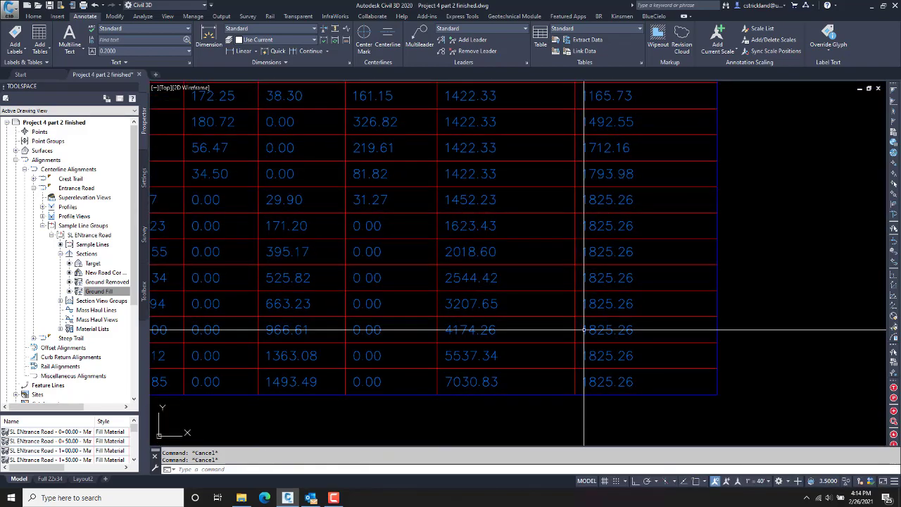
{"action": "middle_click_drag", "start_coordinate": [570, 320], "coordinate": [569, 404]}
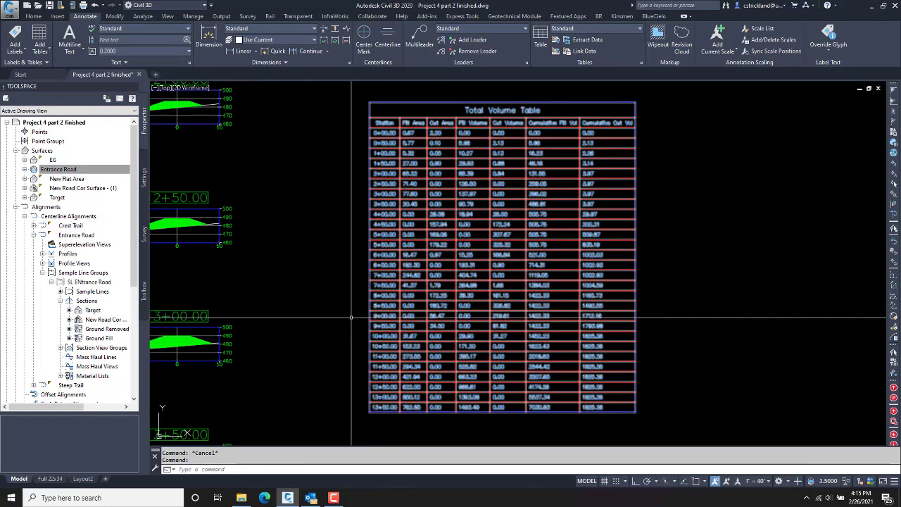
{"action": "right_click", "coordinate": [336, 314]}
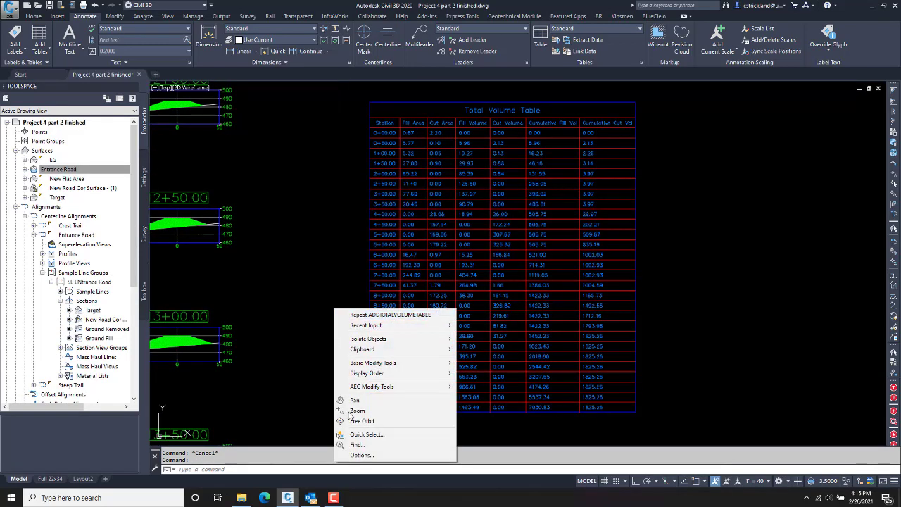
{"action": "left_click", "coordinate": [362, 455]}
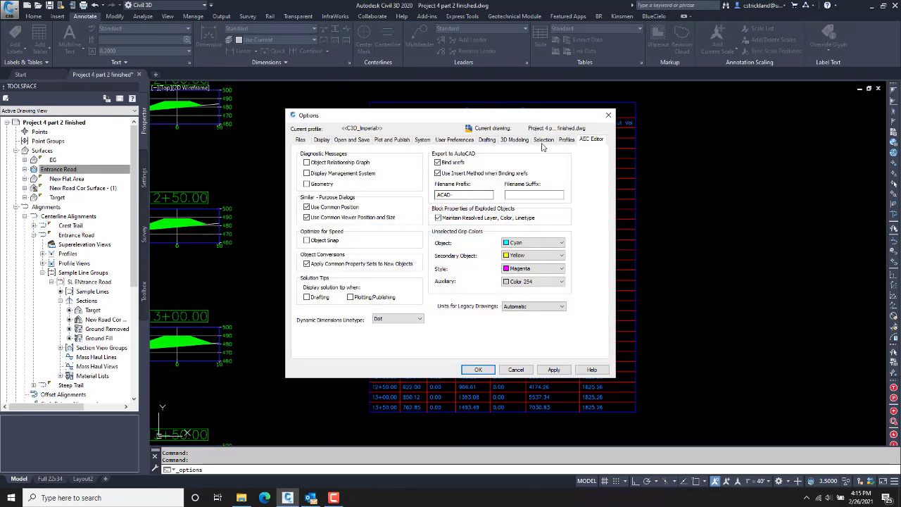
{"action": "left_click", "coordinate": [544, 140]}
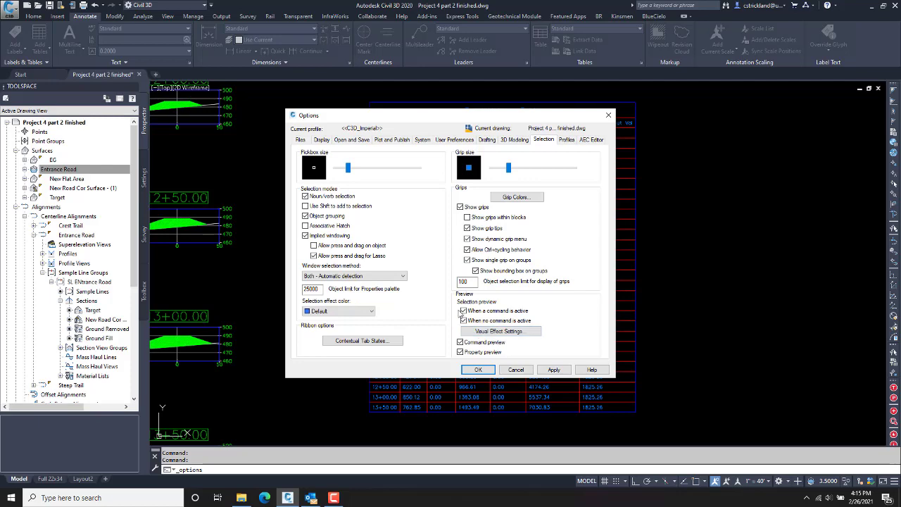
{"action": "left_click", "coordinate": [479, 370]}
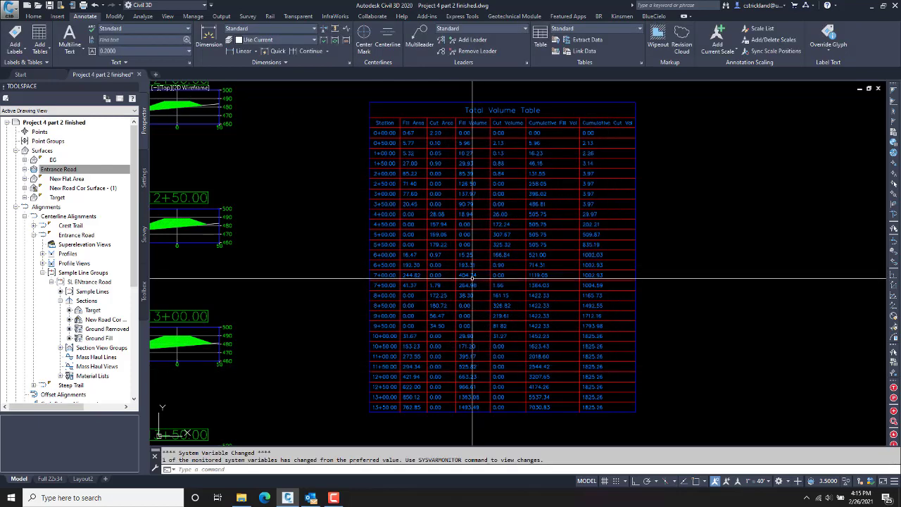
{"action": "middle_click_drag", "start_coordinate": [362, 263], "coordinate": [372, 261]}
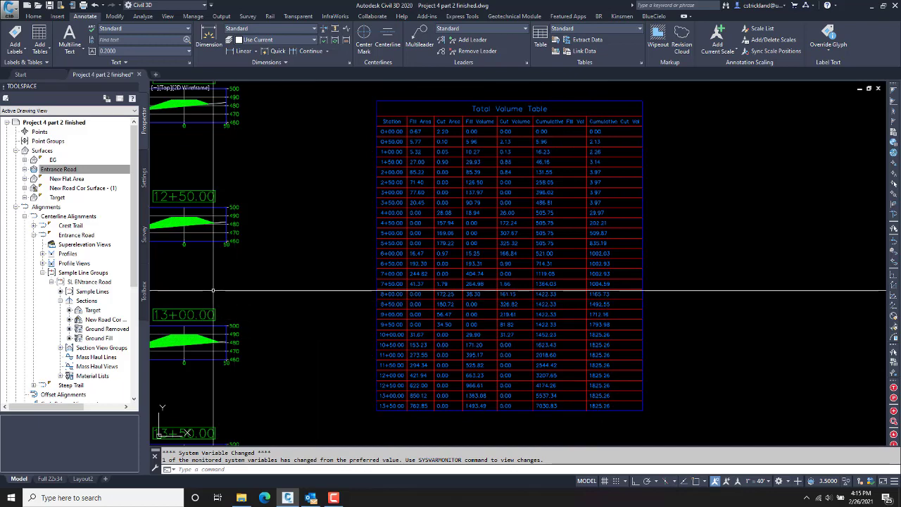
{"action": "right_click", "coordinate": [54, 172]}
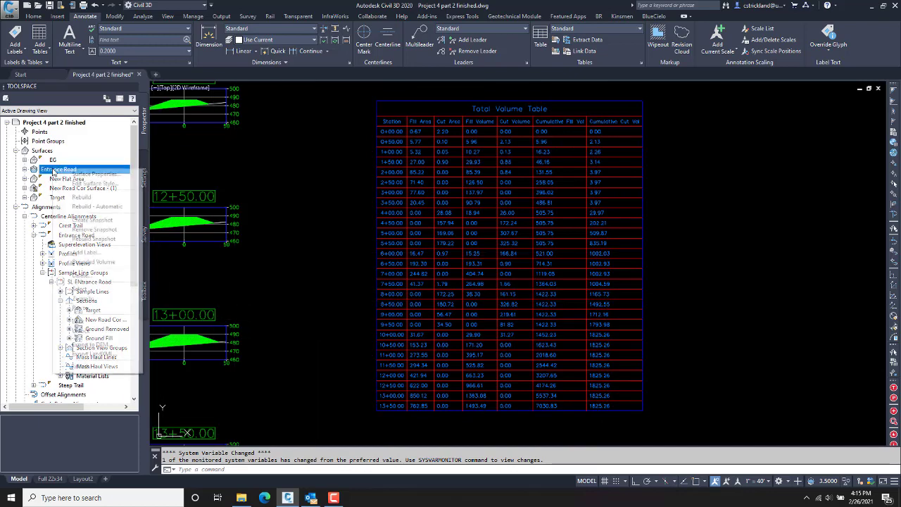
{"action": "left_click", "coordinate": [116, 176]}
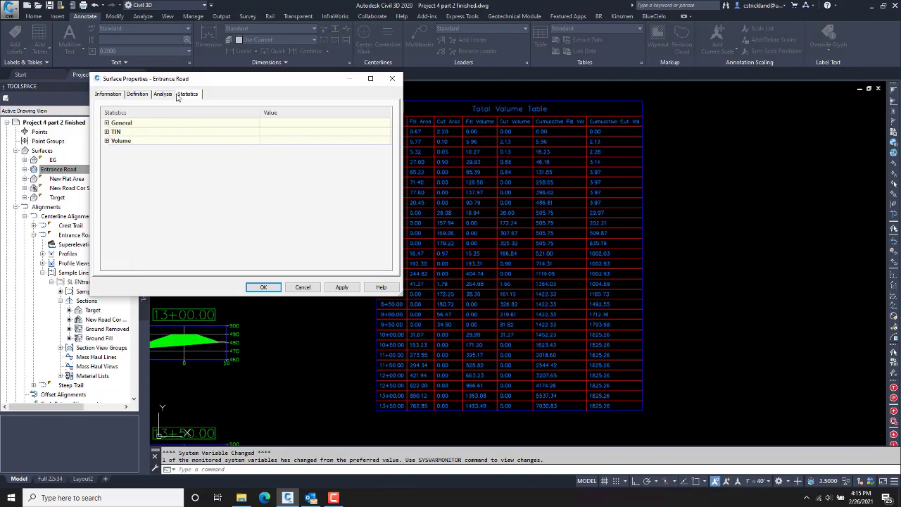
{"action": "left_click", "coordinate": [106, 142]}
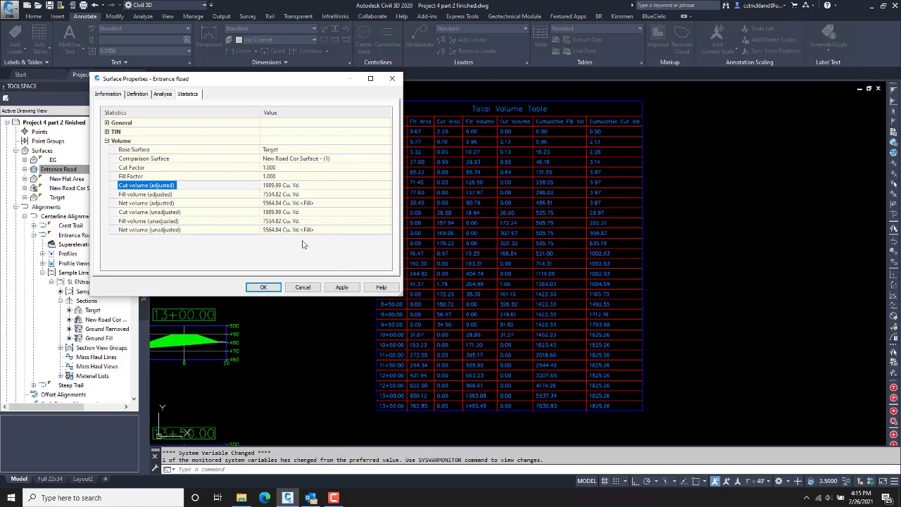
{"action": "key", "text": "Down"}
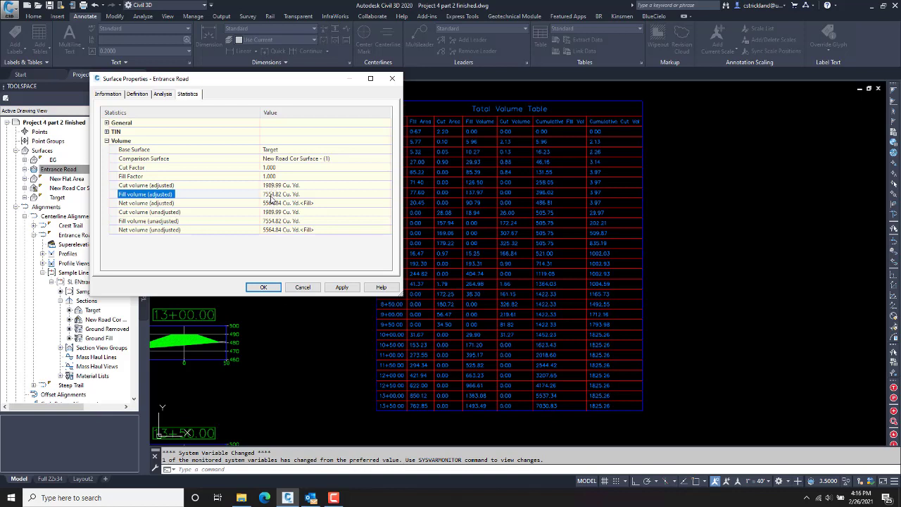
{"action": "left_click", "coordinate": [263, 287]}
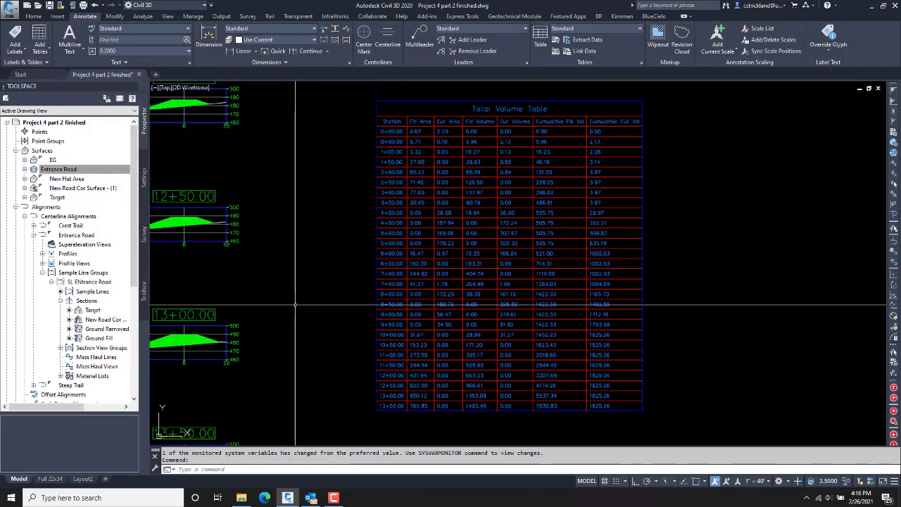
Step: Zoom in on the 13+00.00 section view and select its green Ground Fill area
{"action": "scroll", "coordinate": [306, 302], "scroll_direction": "down", "scroll_amount": 4}
{"action": "scroll", "coordinate": [597, 260], "scroll_direction": "down", "scroll_amount": 2}
{"action": "middle_click_drag", "start_coordinate": [307, 301], "coordinate": [599, 247]}
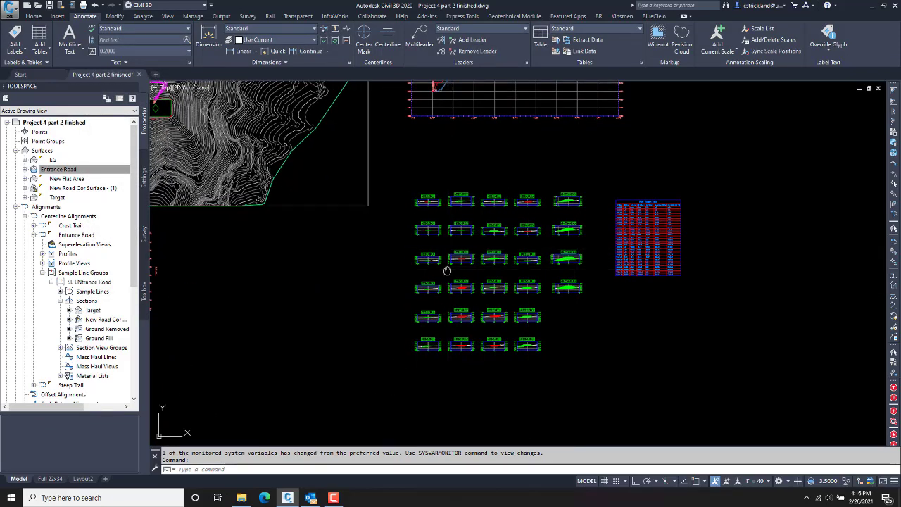
{"action": "middle_click_drag", "start_coordinate": [446, 270], "coordinate": [437, 258]}
{"action": "scroll", "coordinate": [550, 260], "scroll_direction": "down", "scroll_amount": 1}
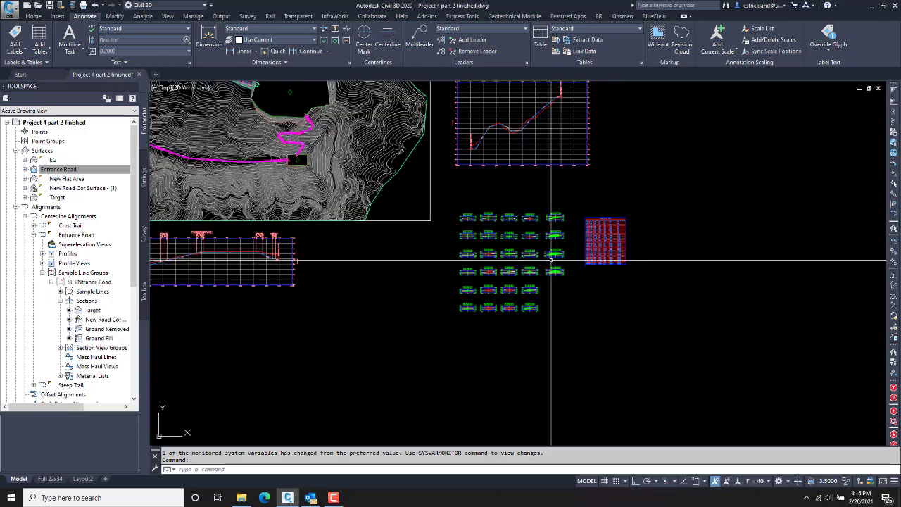
{"action": "scroll", "coordinate": [549, 259], "scroll_direction": "up", "scroll_amount": 1}
{"action": "scroll", "coordinate": [550, 259], "scroll_direction": "up", "scroll_amount": 5}
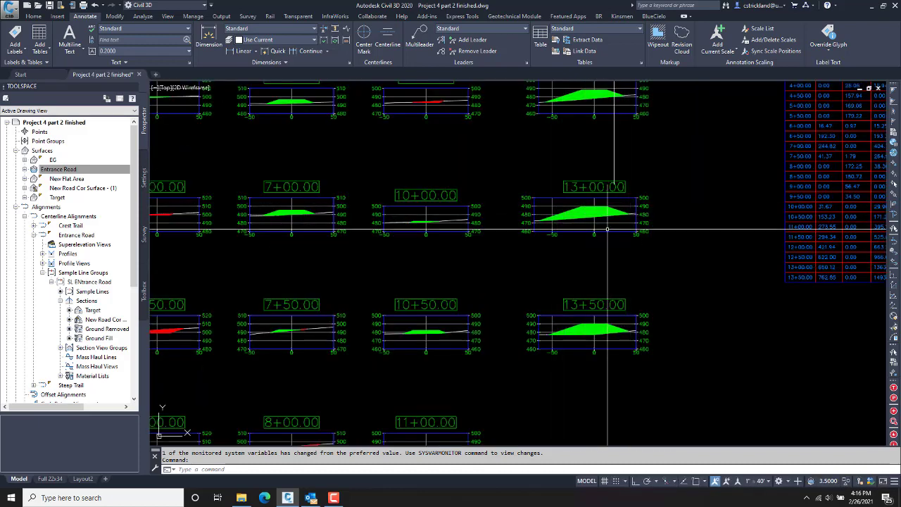
{"action": "scroll", "coordinate": [588, 220], "scroll_direction": "up", "scroll_amount": 4}
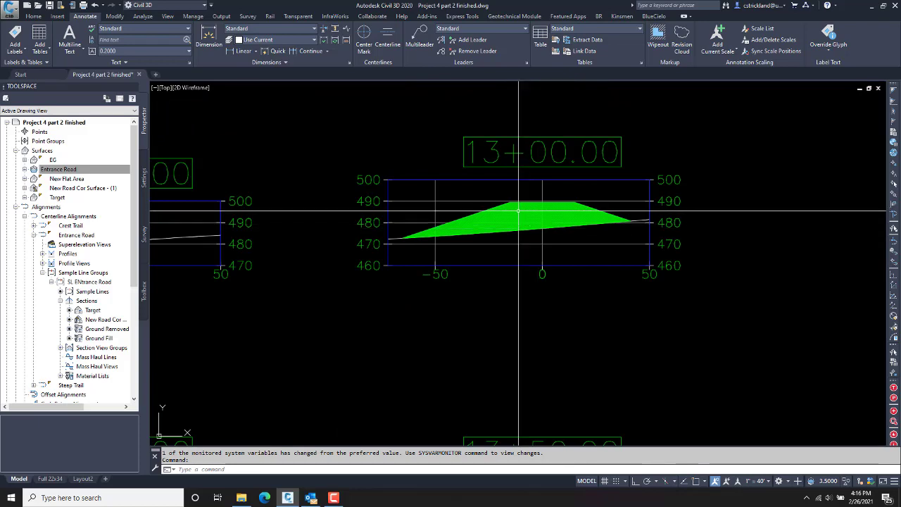
{"action": "left_click", "coordinate": [518, 210]}
Step: Check the 13+00.00 fill section's Properties, confirming an area of 850.12 Sq. Ft., then deselect it
{"action": "right_click", "coordinate": [518, 211]}
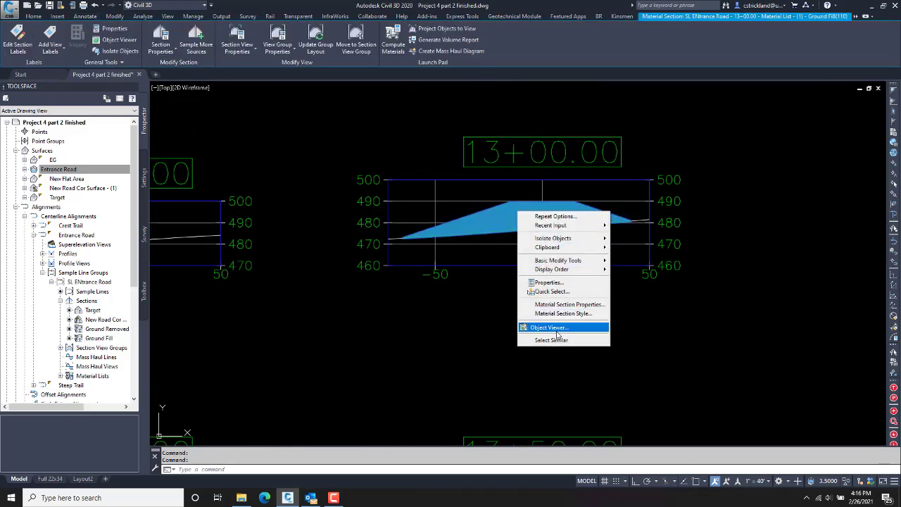
{"action": "left_click", "coordinate": [549, 283]}
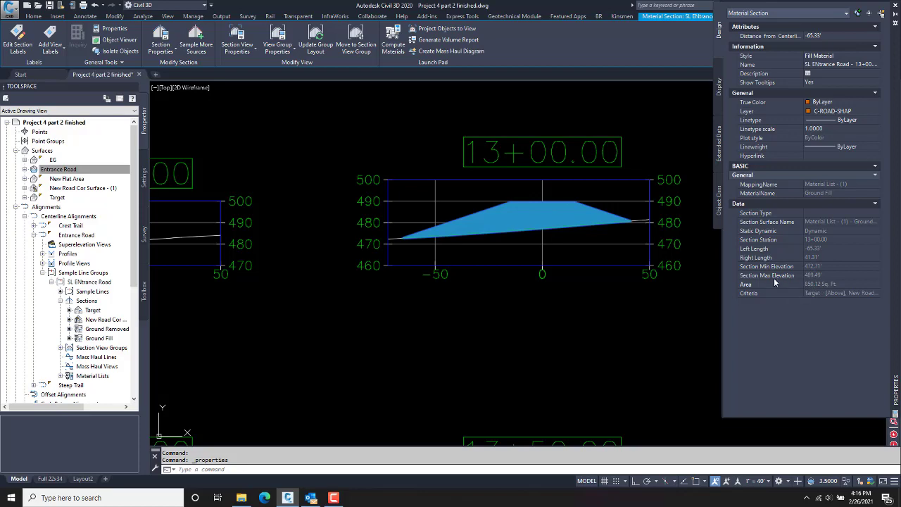
{"action": "scroll", "coordinate": [525, 92], "scroll_direction": "down", "scroll_amount": 2}
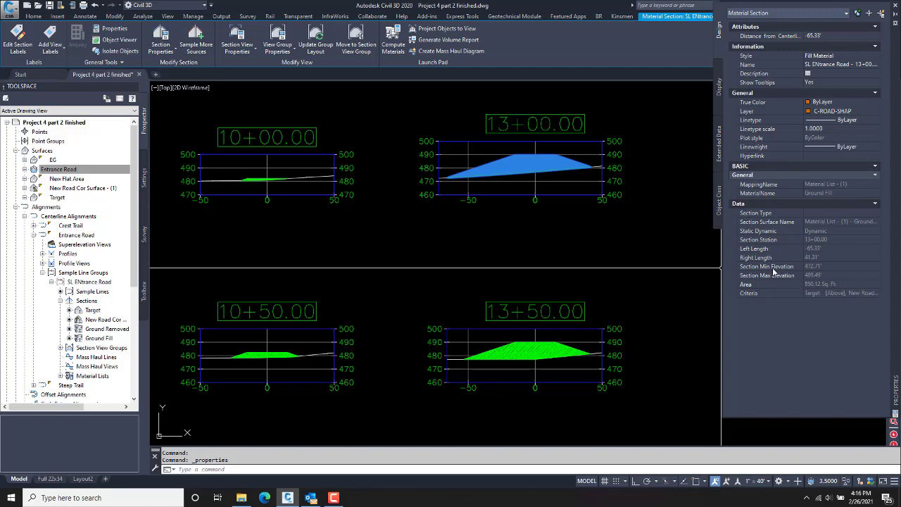
{"action": "key", "text": "Escape"}
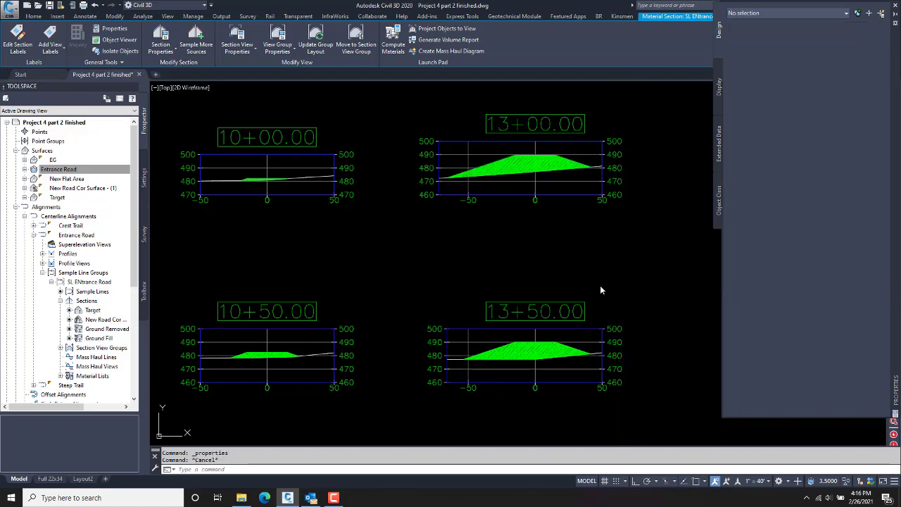
{"action": "key", "text": "Escape"}
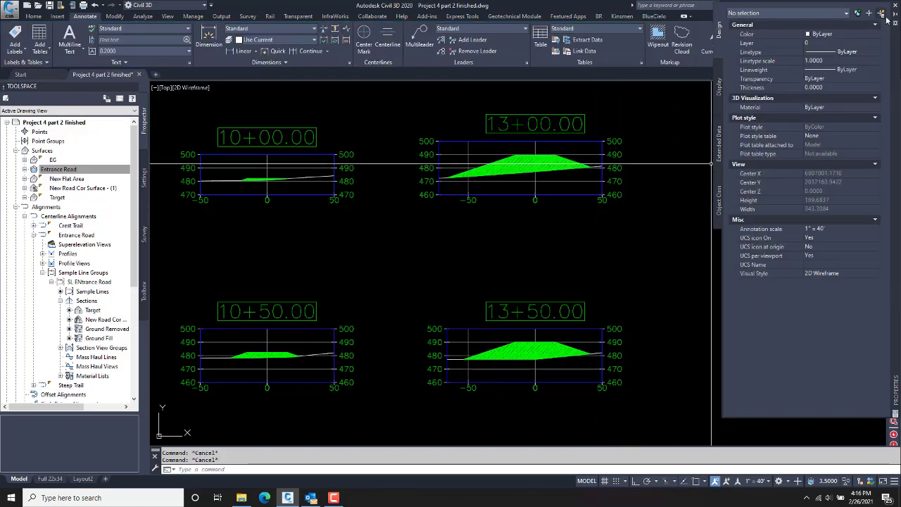
Step: Pan the section grid and Total Volume Table, then zoom extents to show the site plan and profiles
{"action": "scroll", "coordinate": [586, 282], "scroll_direction": "down", "scroll_amount": 5}
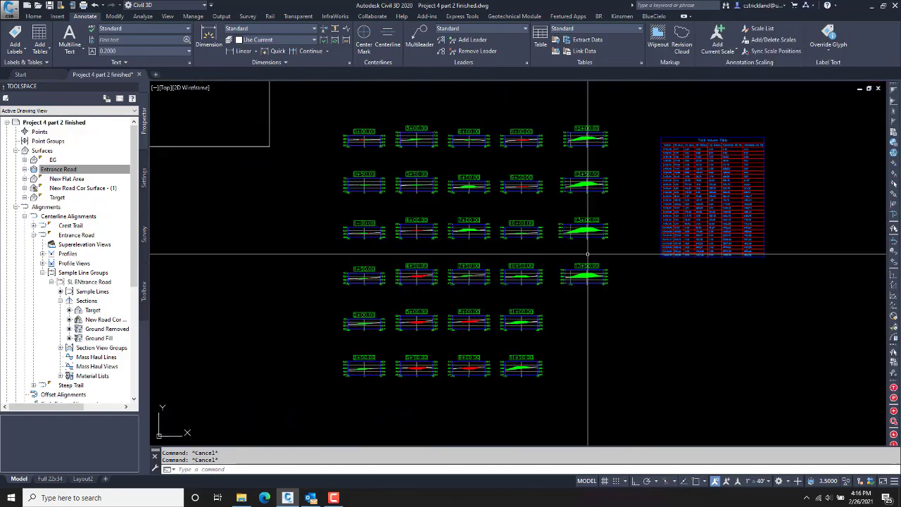
{"action": "middle_click_drag", "start_coordinate": [582, 238], "coordinate": [556, 255]}
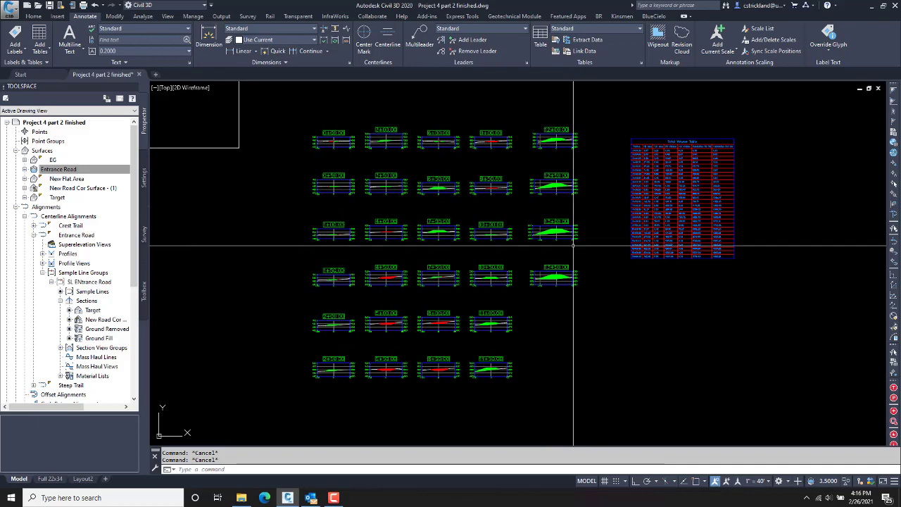
{"action": "mouse_move", "coordinate": [576, 274]}
{"action": "middle_mouse_down"}
{"action": "mouse_move", "coordinate": [551, 256]}
{"action": "mouse_move", "coordinate": [561, 251]}
{"action": "middle_mouse_up"}
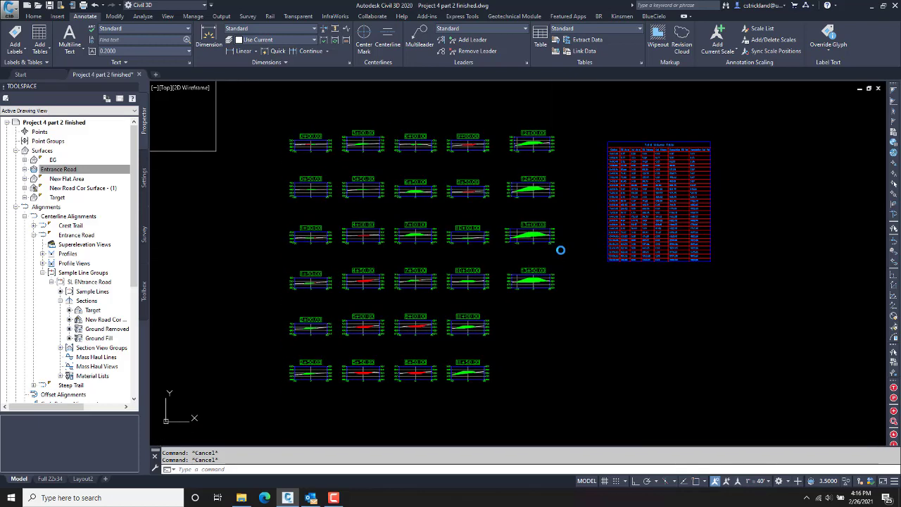
{"action": "middle_click", "coordinate": [539, 266]}
{"action": "middle_click", "coordinate": [539, 266]}
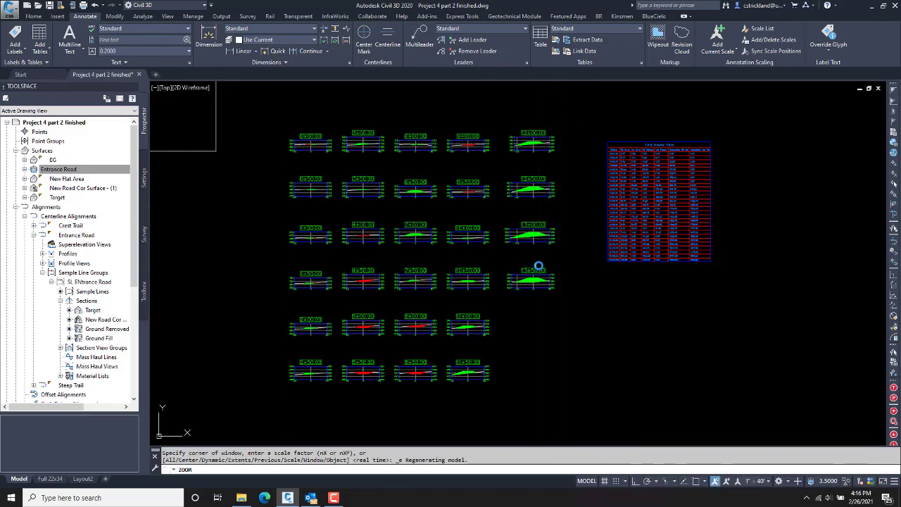